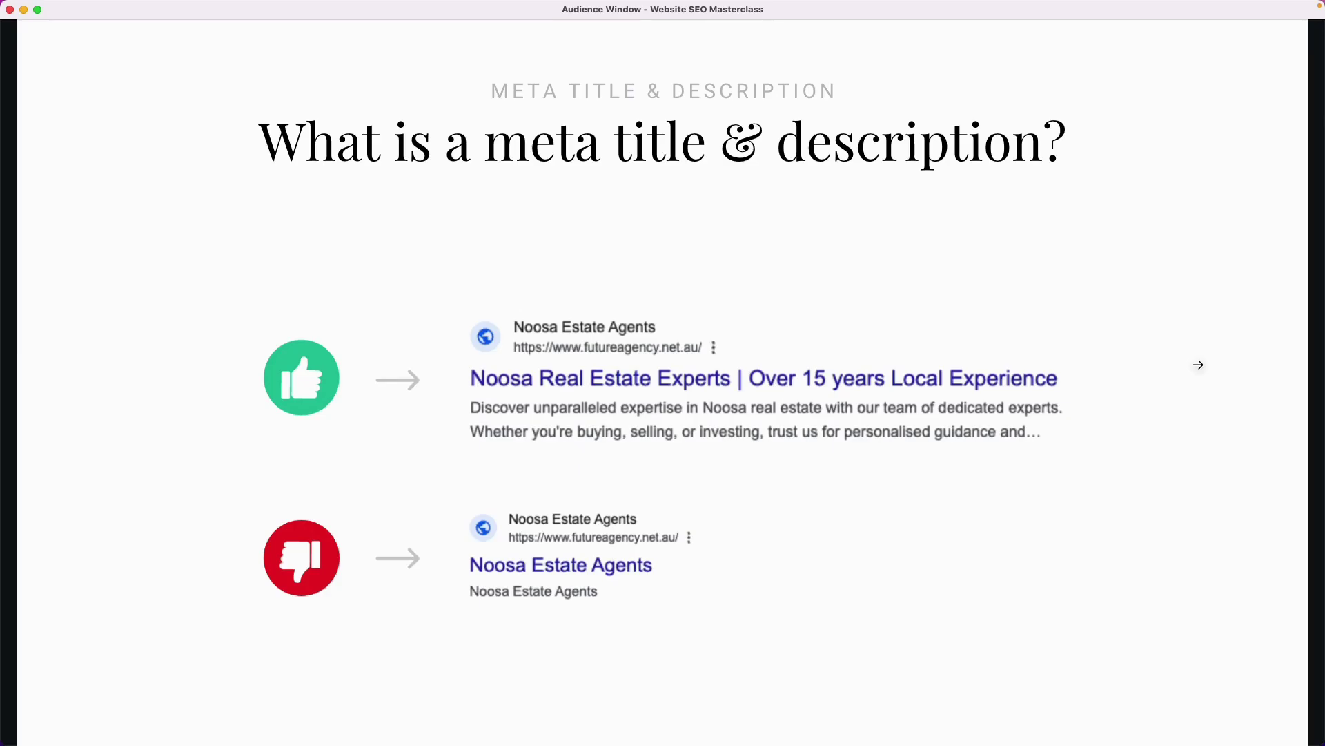
pyautogui.click(1199, 364)
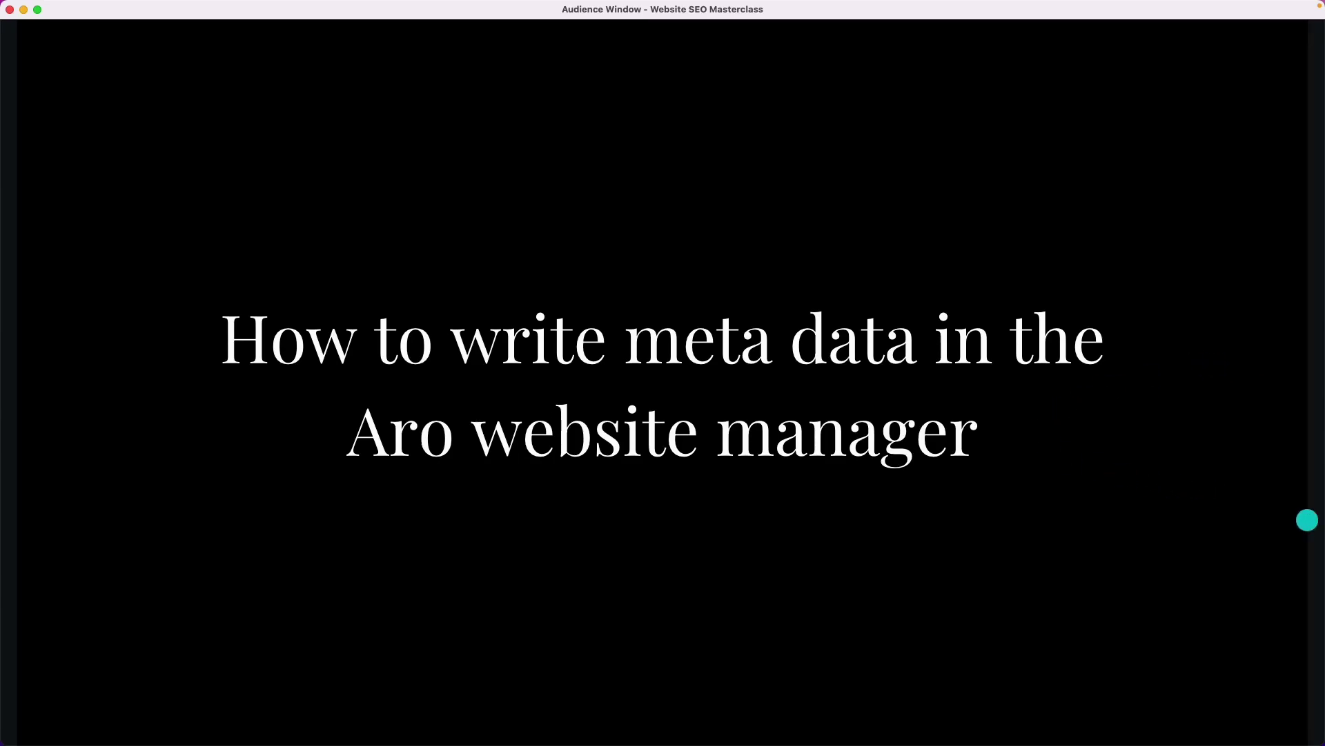
pyautogui.press('Right')
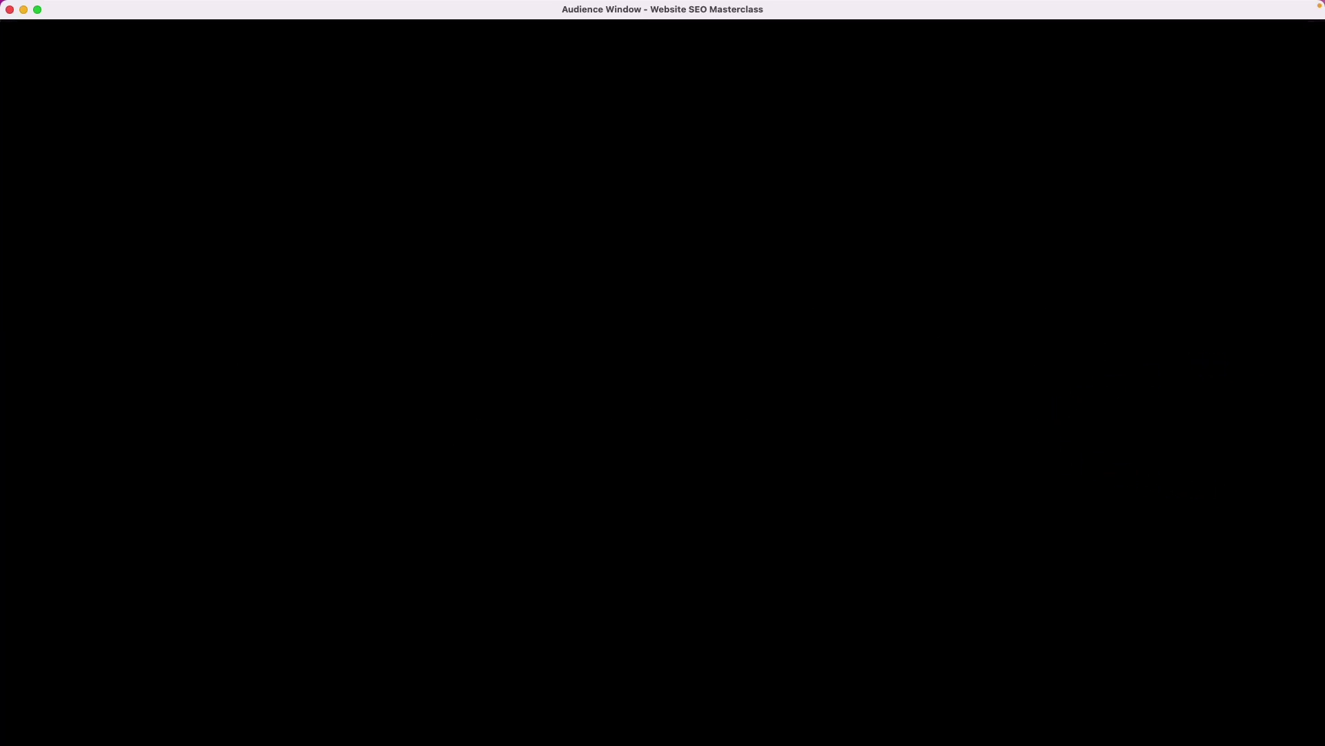
# Step: Switch to the Aro website manager and set the website title in the site settings to "Noosa Real Estate Experts | Over 15 Years Local Experience"
pyautogui.press('super+Tab')
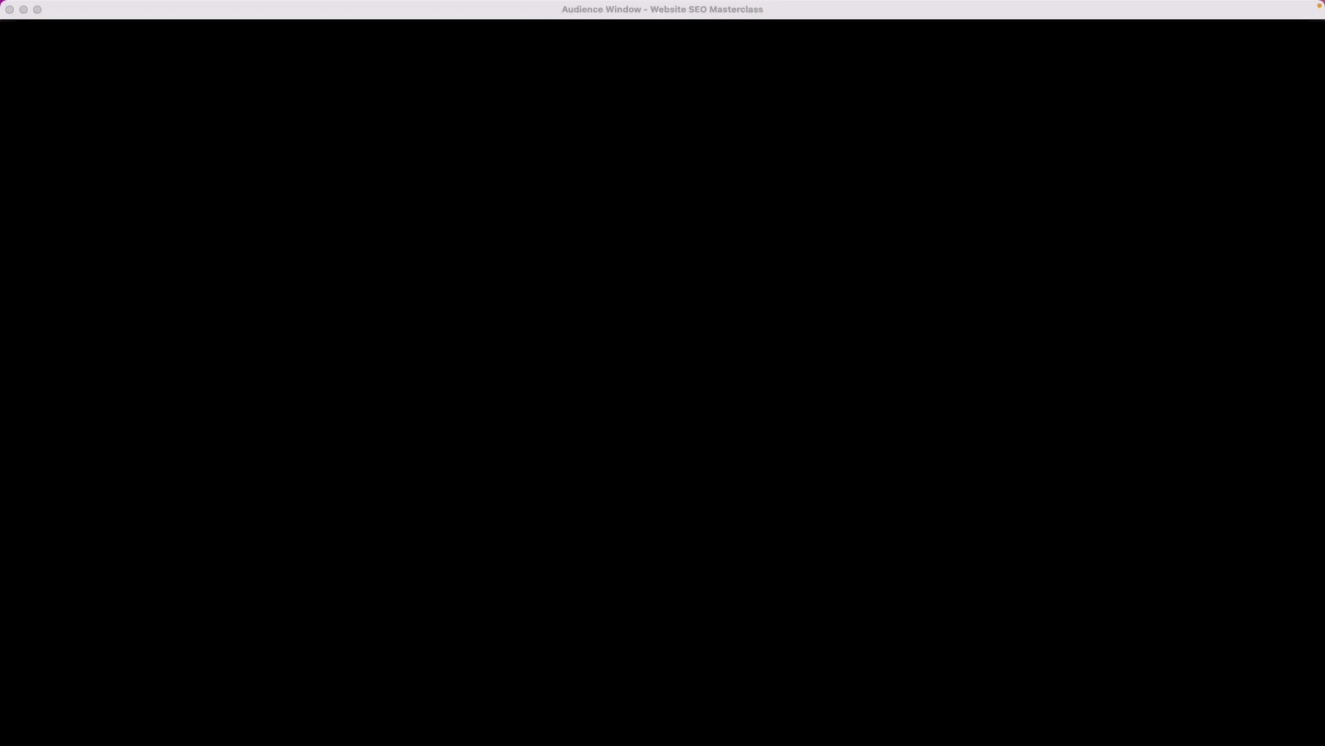
pyautogui.press('super+Tab')
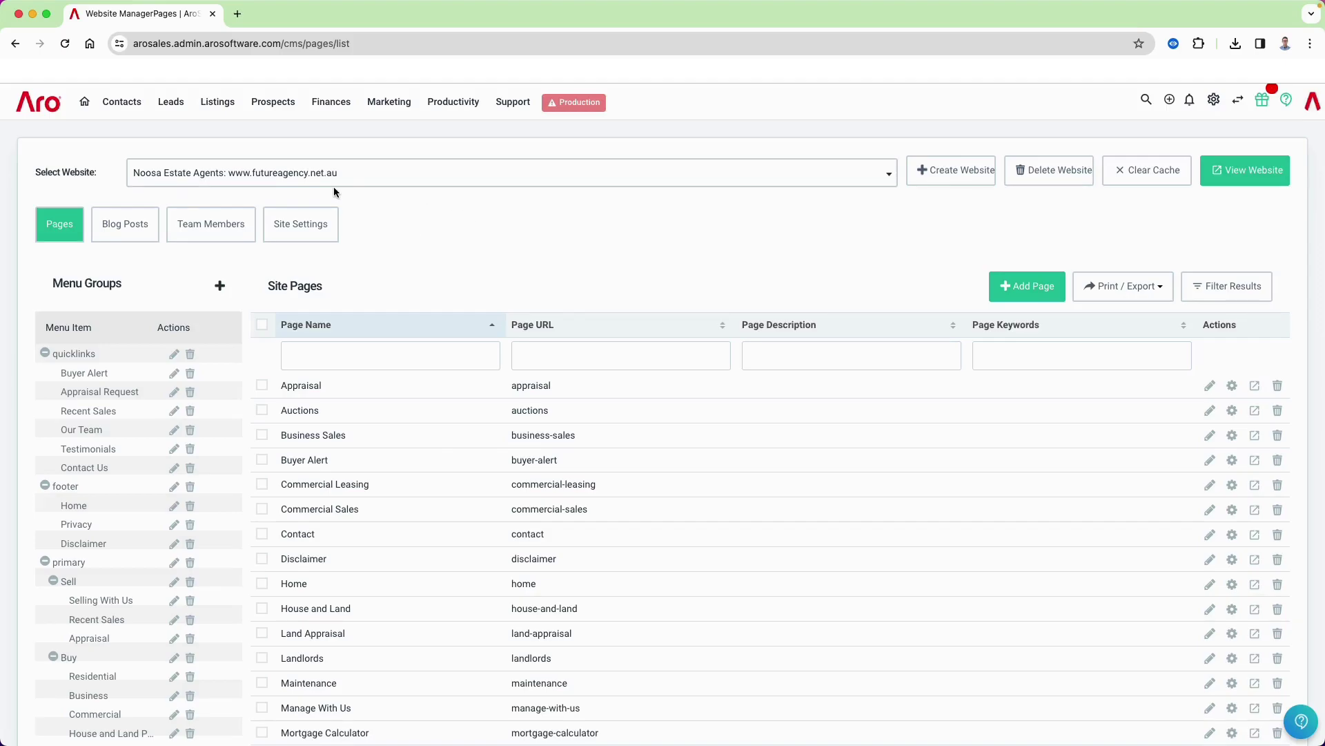
pyautogui.click(302, 244)
pyautogui.scroll(-1, 401, 332)
pyautogui.scroll(-1, 401, 332)
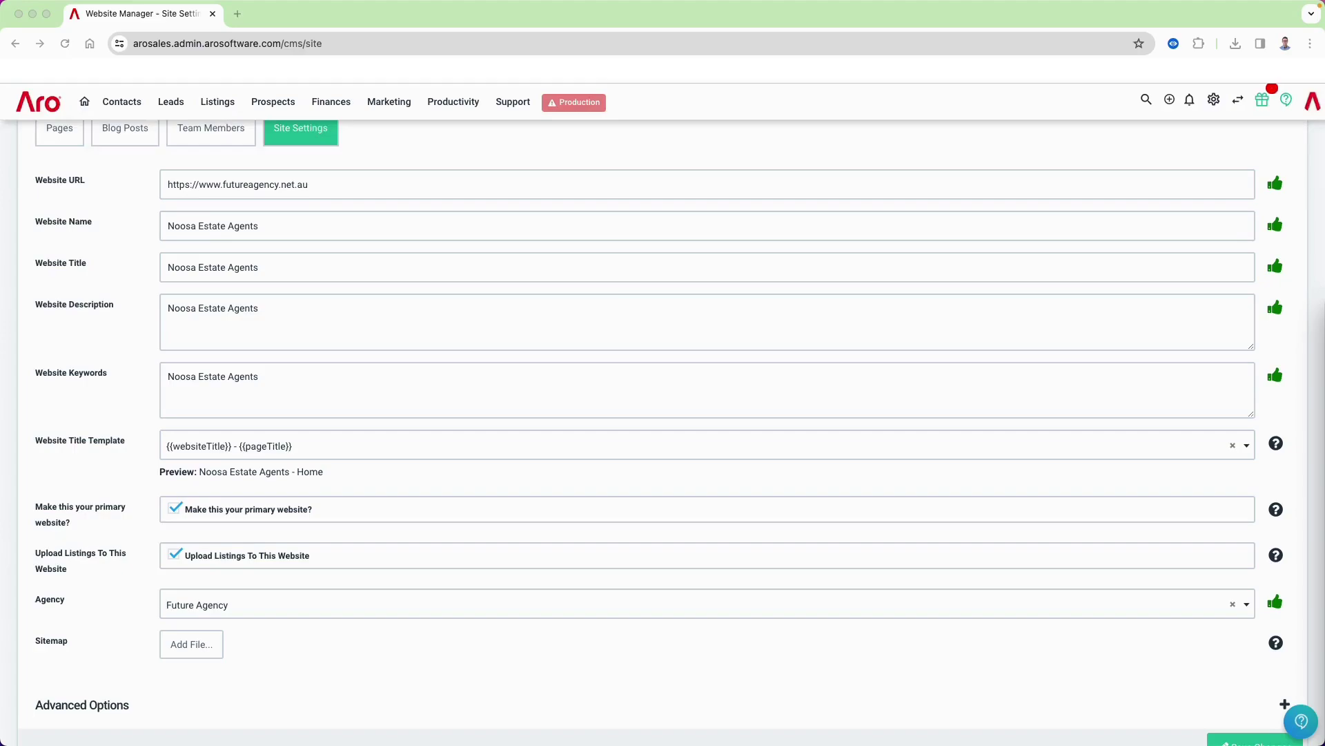
pyautogui.doubleClick(191, 269)
pyautogui.hotkey('ctrl', 'a')
pyautogui.write('Noosa Real Estate Experts | Over 15 Years Local Experience')
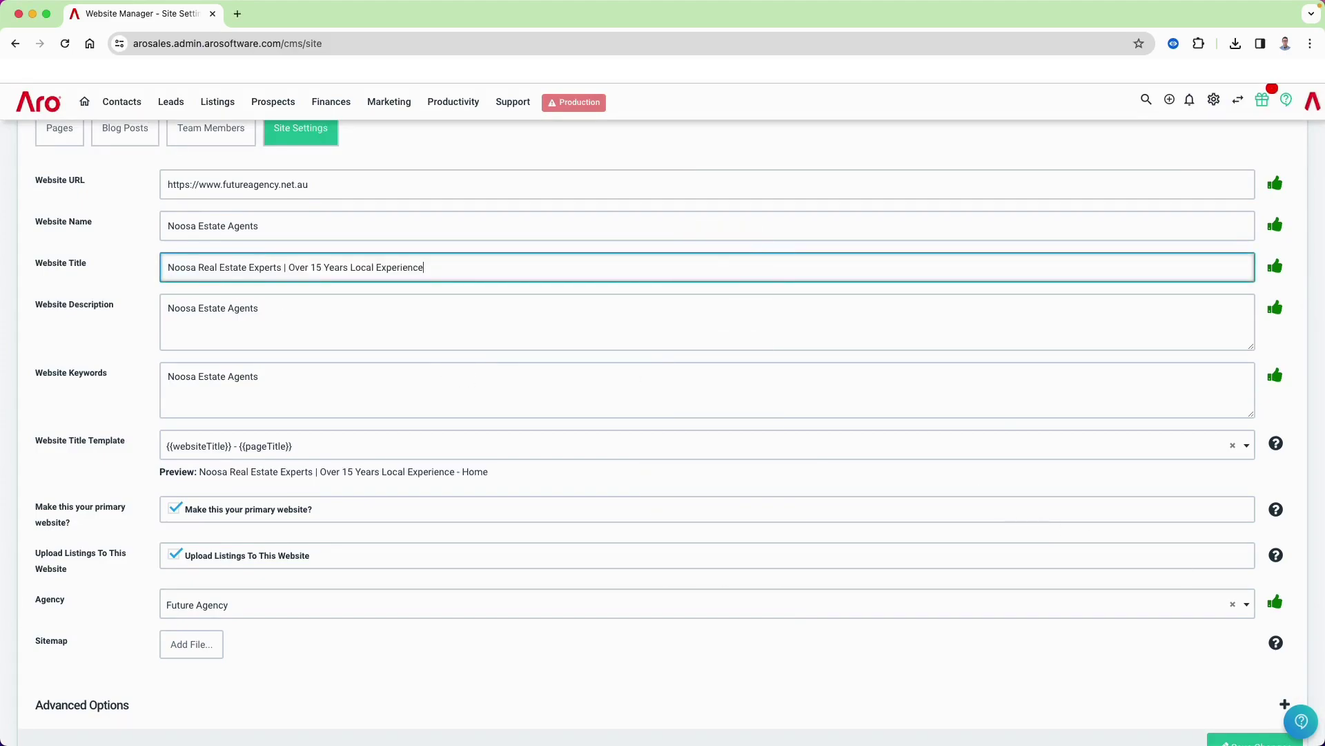
# Step: Replace the website description with the text beginning "Discover unparalleled expertise in Noosa real estate with our team of dedicated experts" and save the site settings
pyautogui.press('super+Tab')
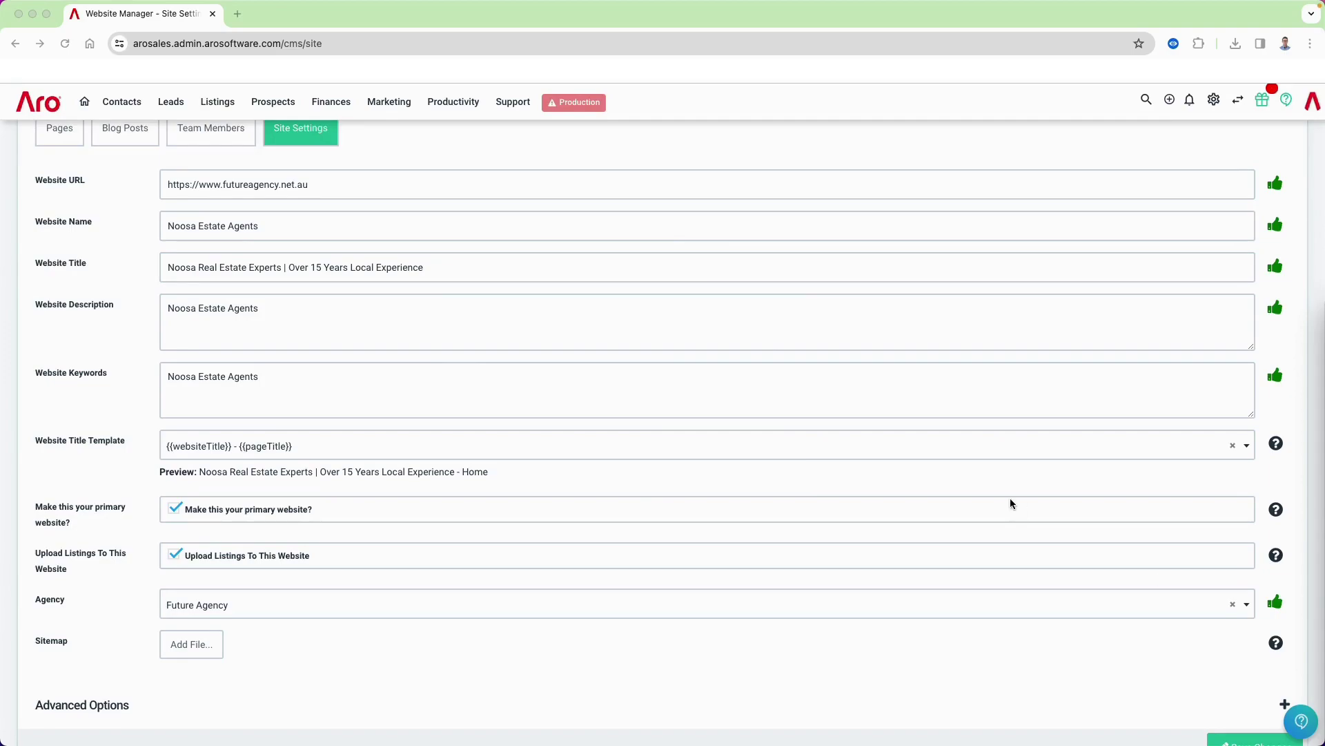
pyautogui.doubleClick(293, 331)
pyautogui.hotkey('ctrl', 'a')
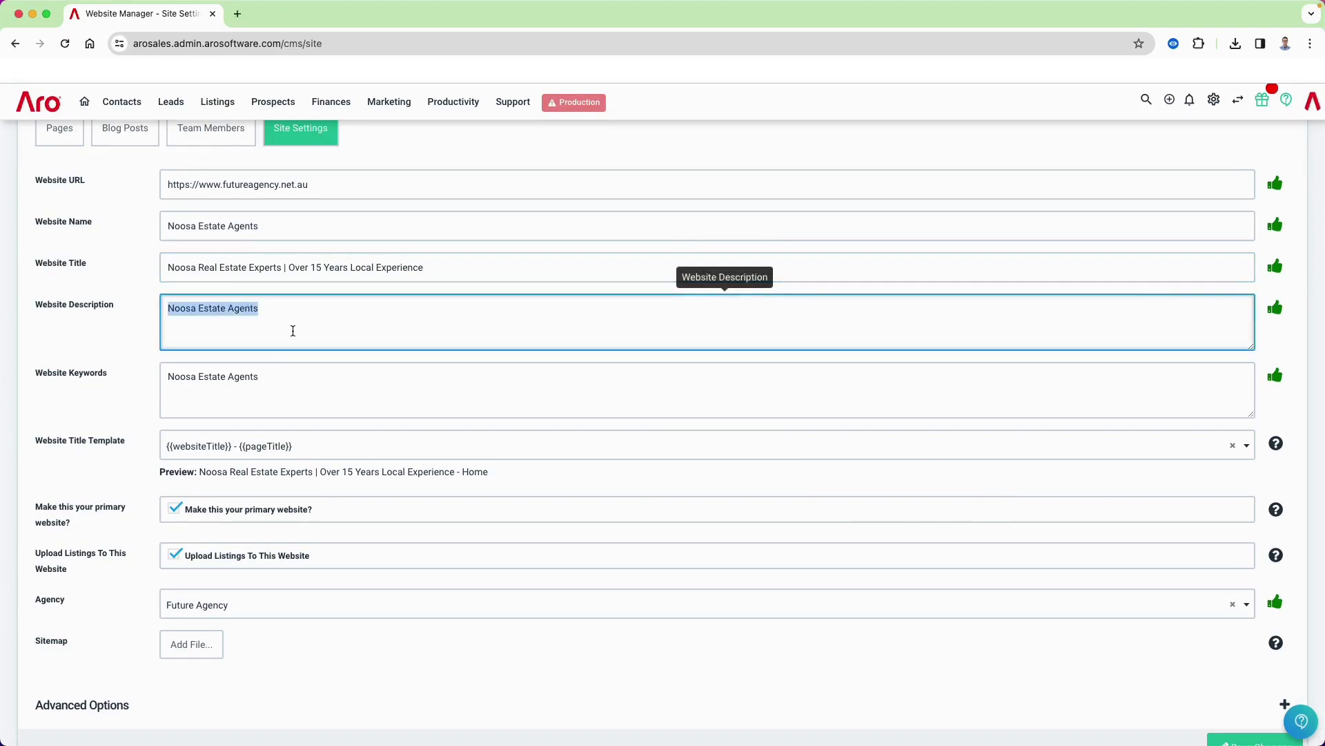
pyautogui.write("Discover unparalleled expertise in Noosa real estate with our team of dedicated experts. Whether you're buying, selling, or investing, trust us for personalized guidance and comprehensive market knowledge. Explore prime properties in Noosa with confidence, backed by our commitment to exceptional service and local insight.")
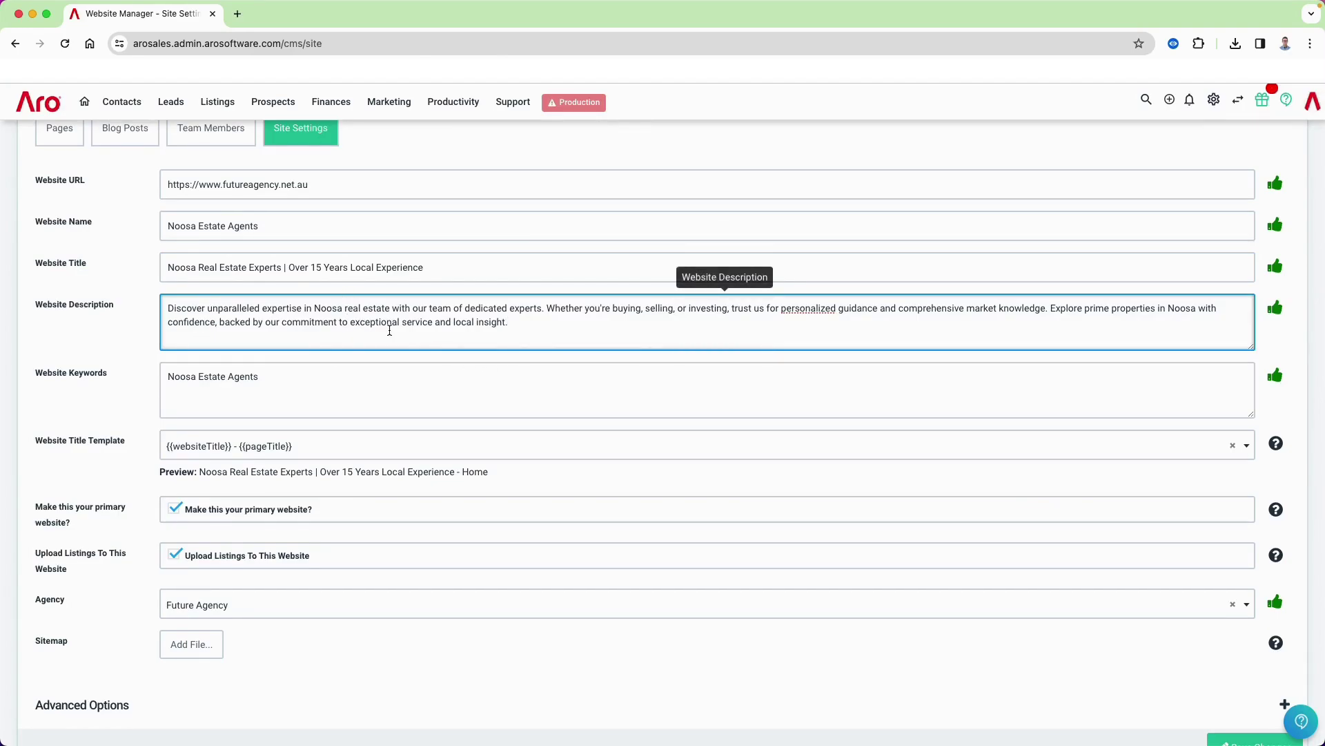
pyautogui.scroll(-2, 388, 328)
pyautogui.click(1250, 689)
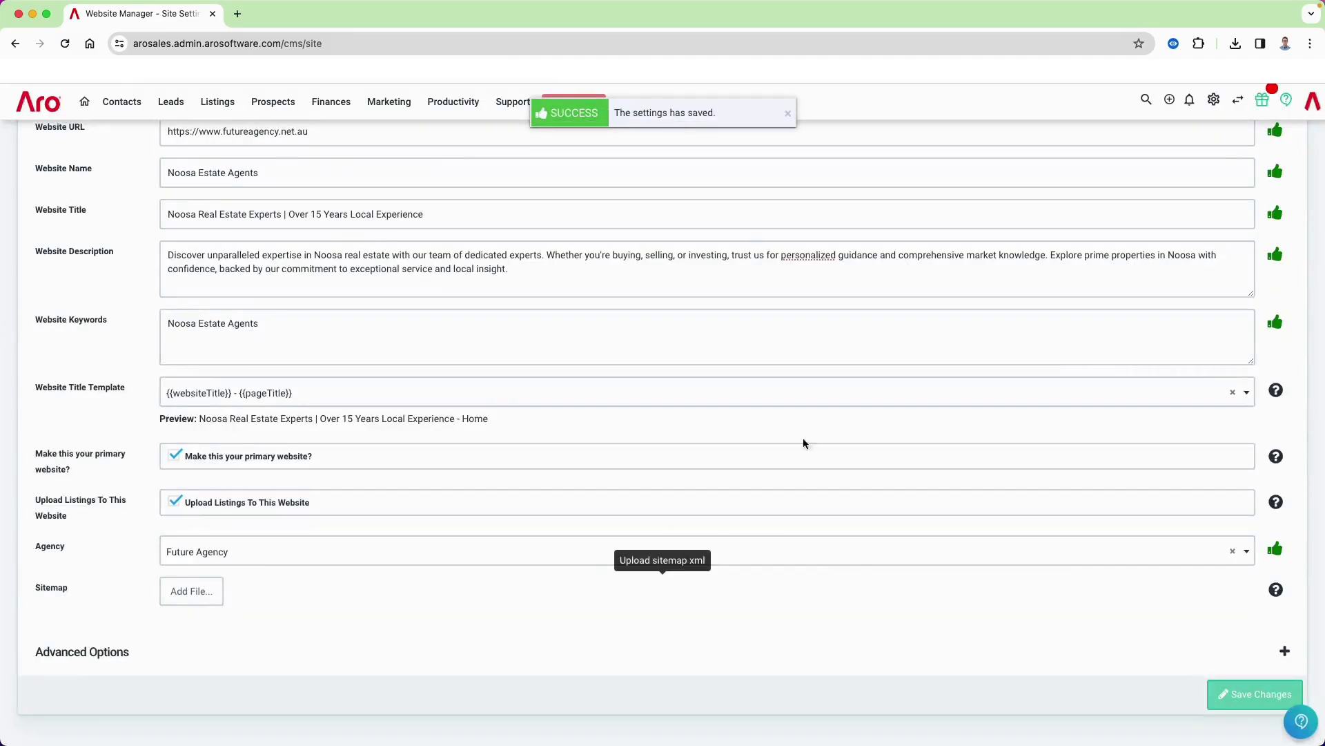
pyautogui.click(788, 114)
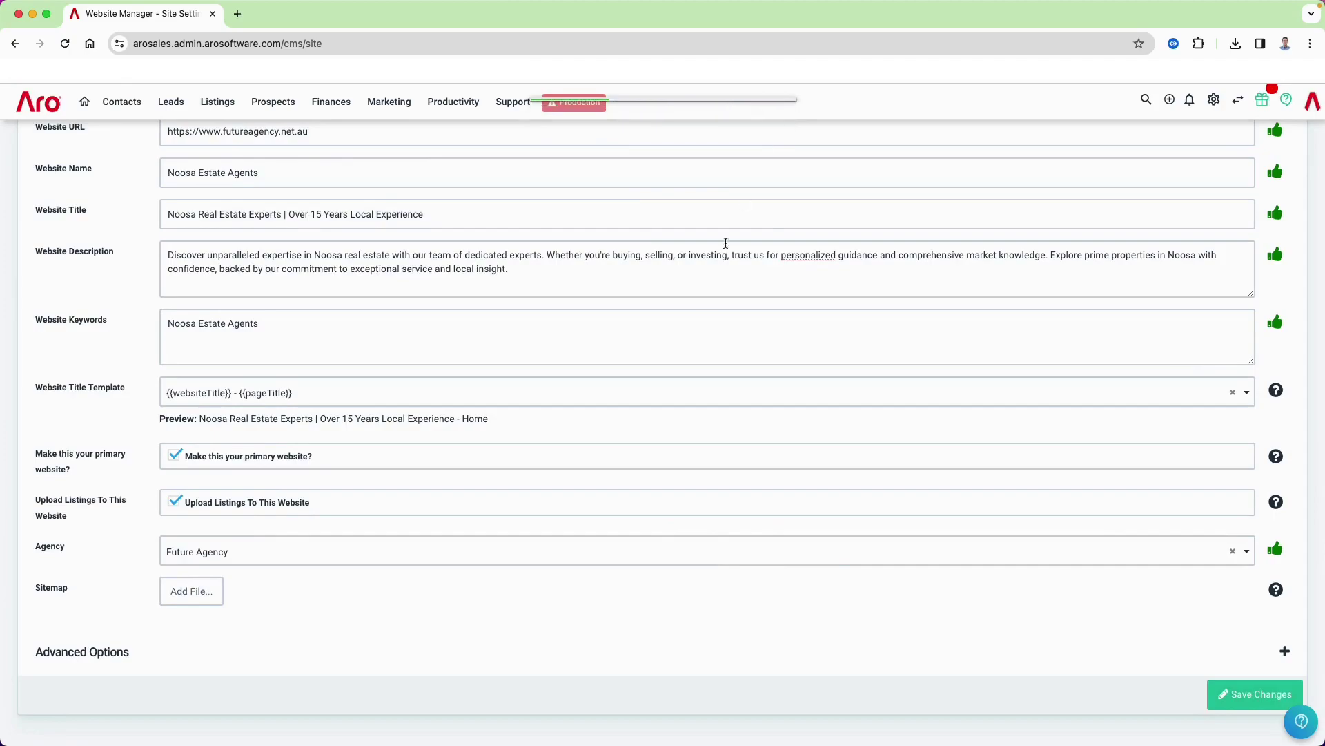
# Step: Open the Home page's settings and set its page title to "Noosa Real Estate Experts | Over 15 Years Local Experience"
pyautogui.scroll(3, 725, 293)
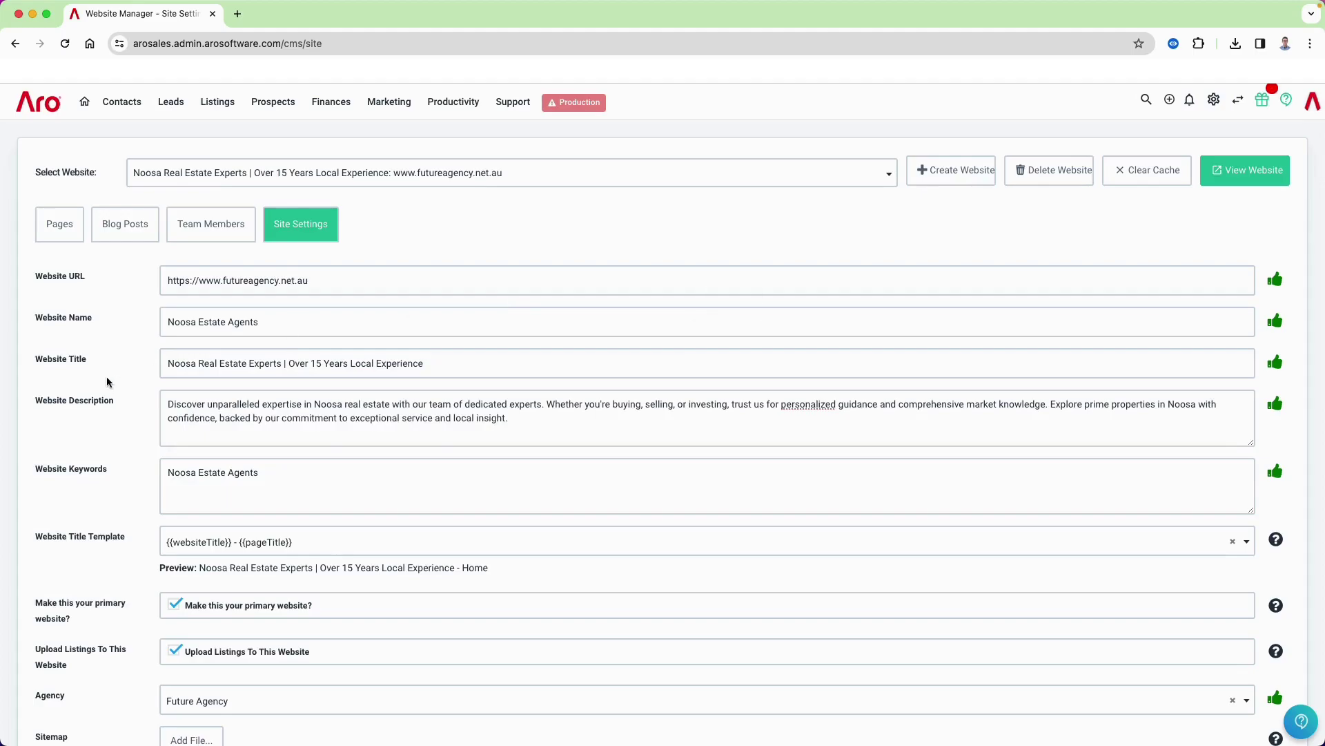
pyautogui.click(60, 230)
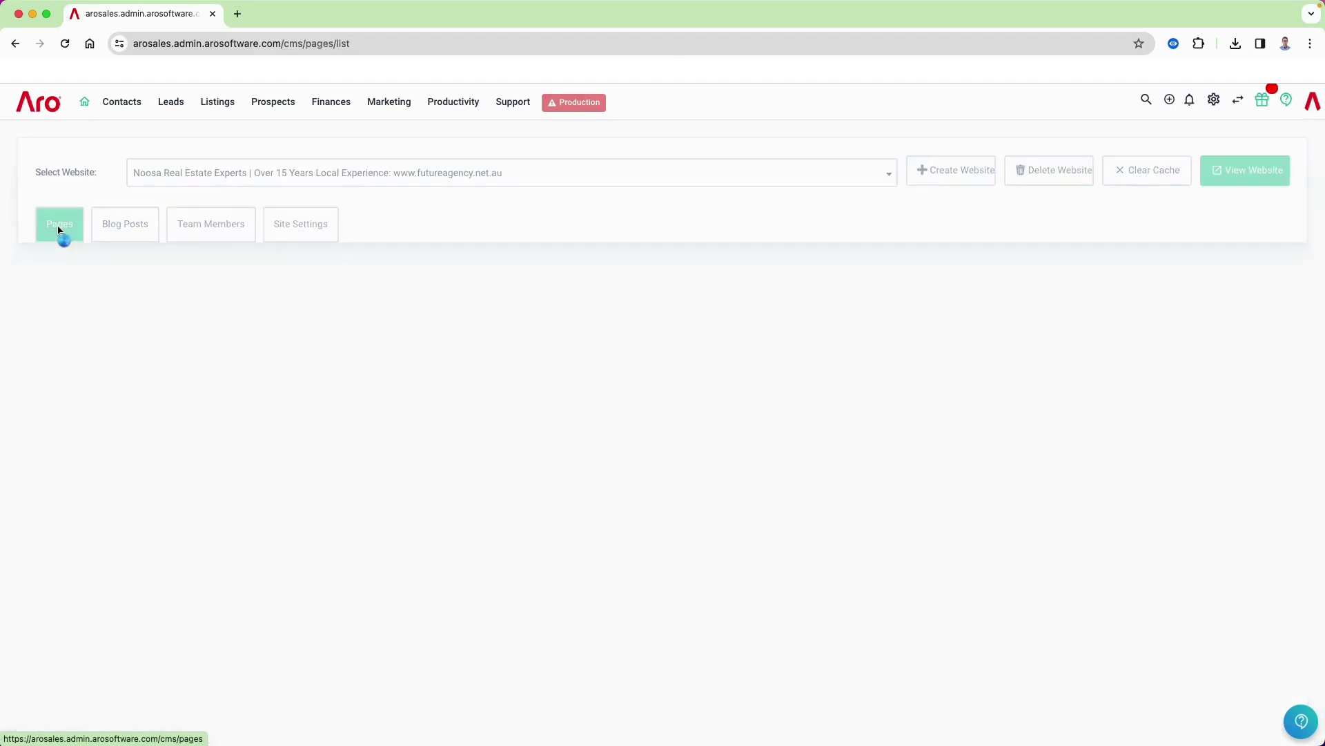
pyautogui.click(449, 363)
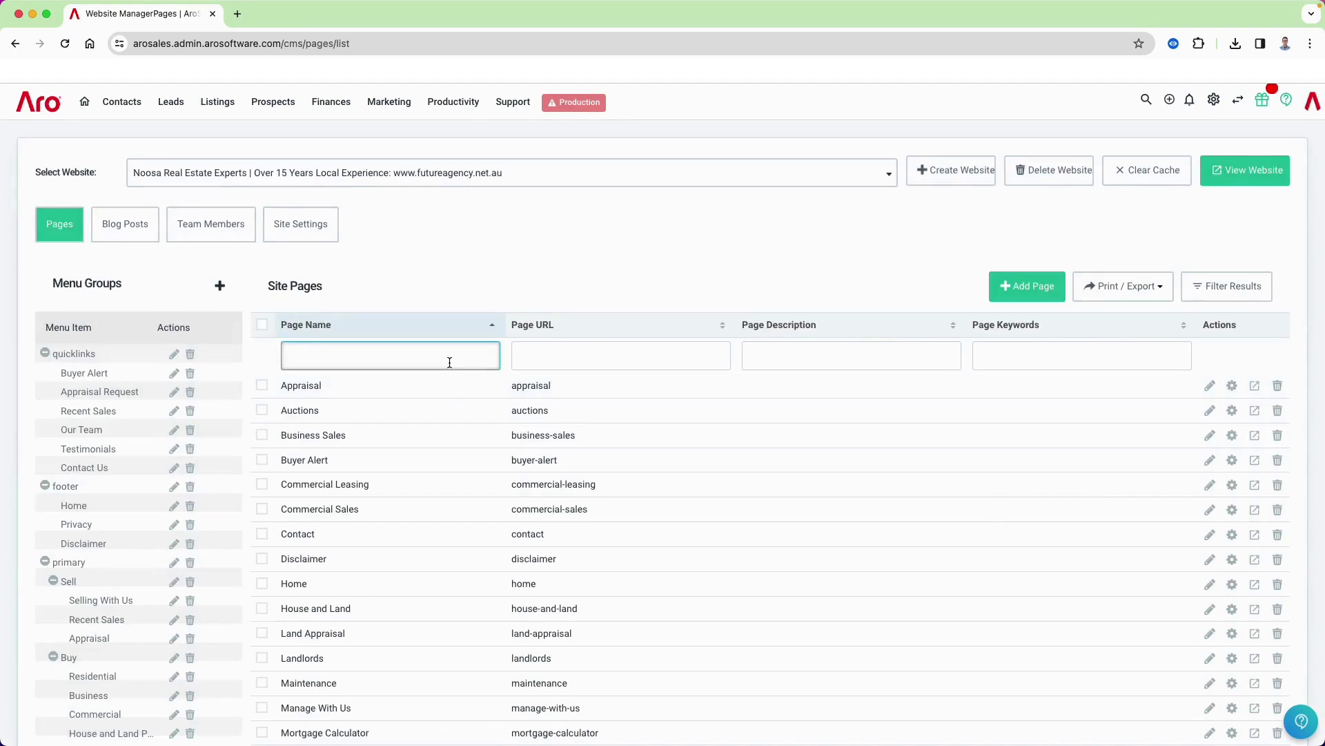
pyautogui.write('home')
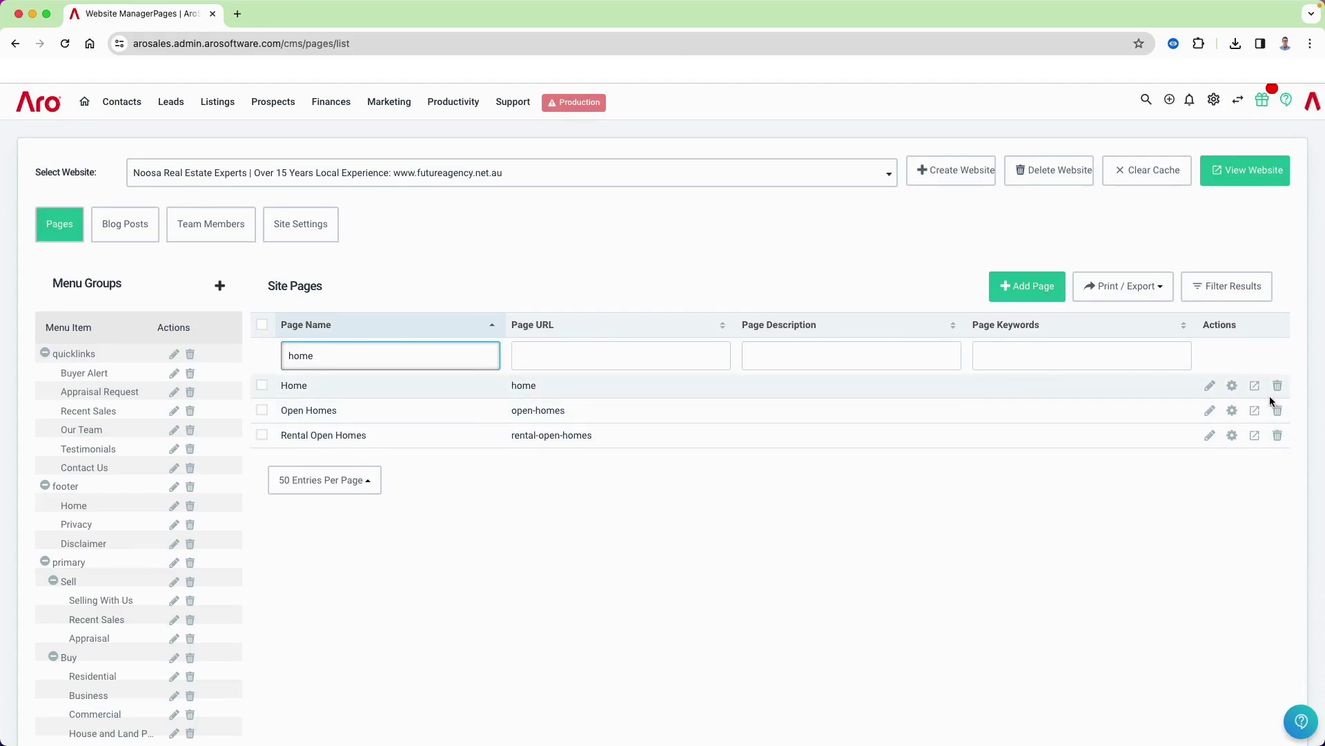
pyautogui.click(1233, 387)
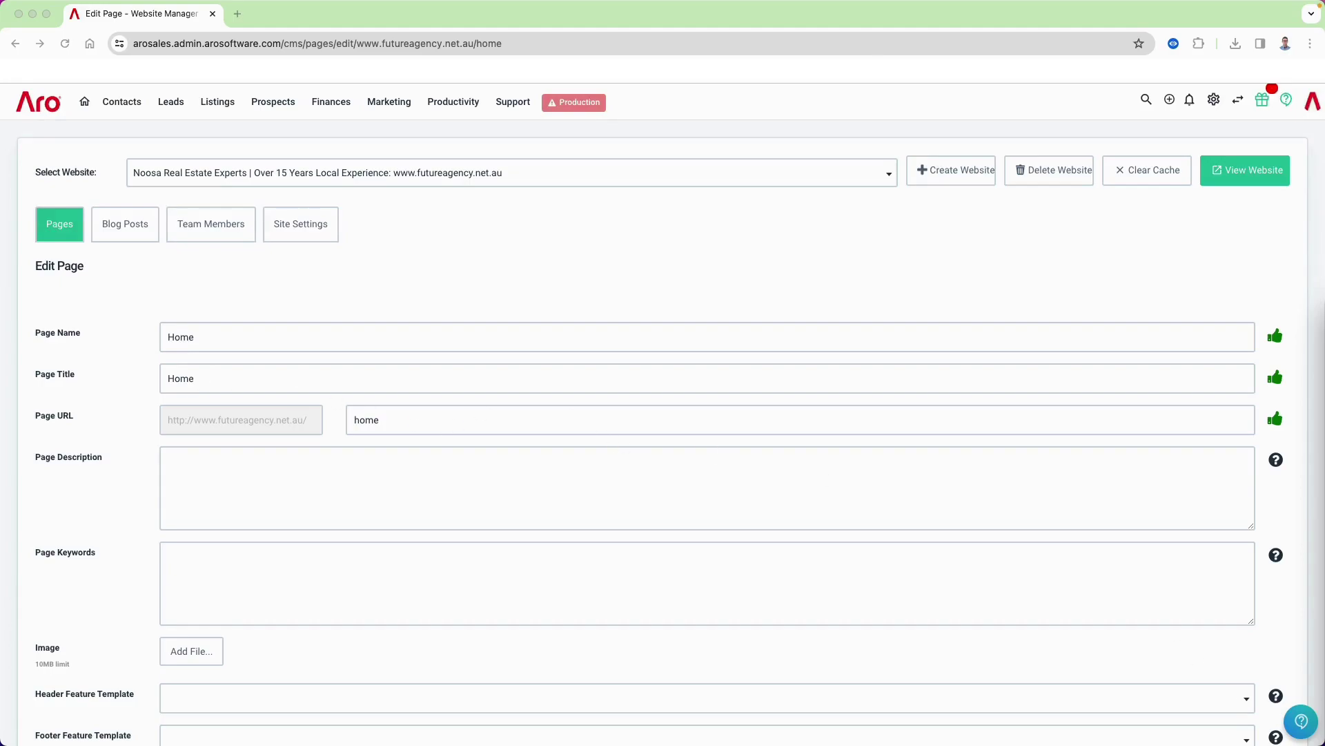
pyautogui.doubleClick(343, 378)
pyautogui.write('Noosa Real Estate Experts | Over 15 Years Local Experience')
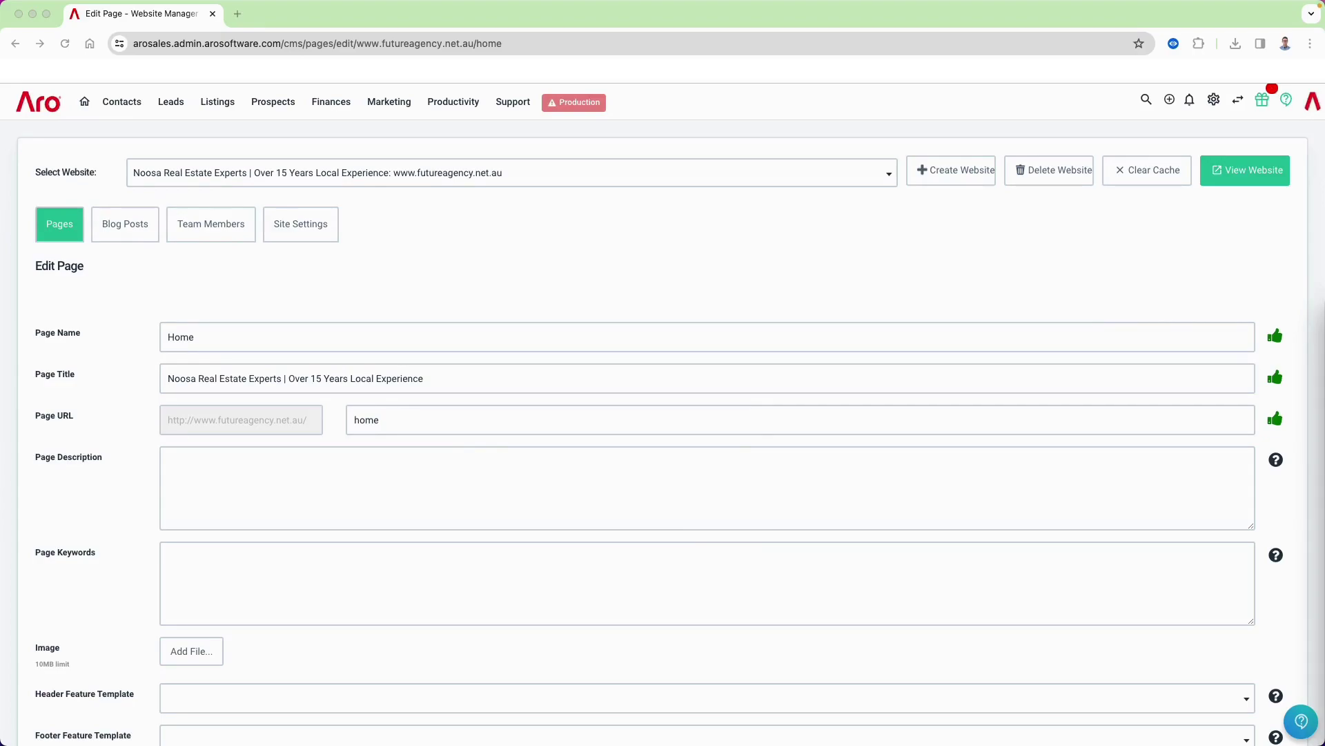
# Step: Enter the Home page description beginning "Discover unparalleled expertise in Noosa real estate with our team of dedicated experts" and save the page
pyautogui.click(458, 488)
pyautogui.click(459, 488)
pyautogui.write("Discover unparalleled expertise in Noosa real estate with our team of dedicated experts. Whether you're buying, selling, or investing, trust us for personalized guidance and comprehensive market knowledge. Explore prime properties in Noosa with confidence, backed by our commitment to exceptional service and local insight.")
pyautogui.scroll(-3, 458, 488)
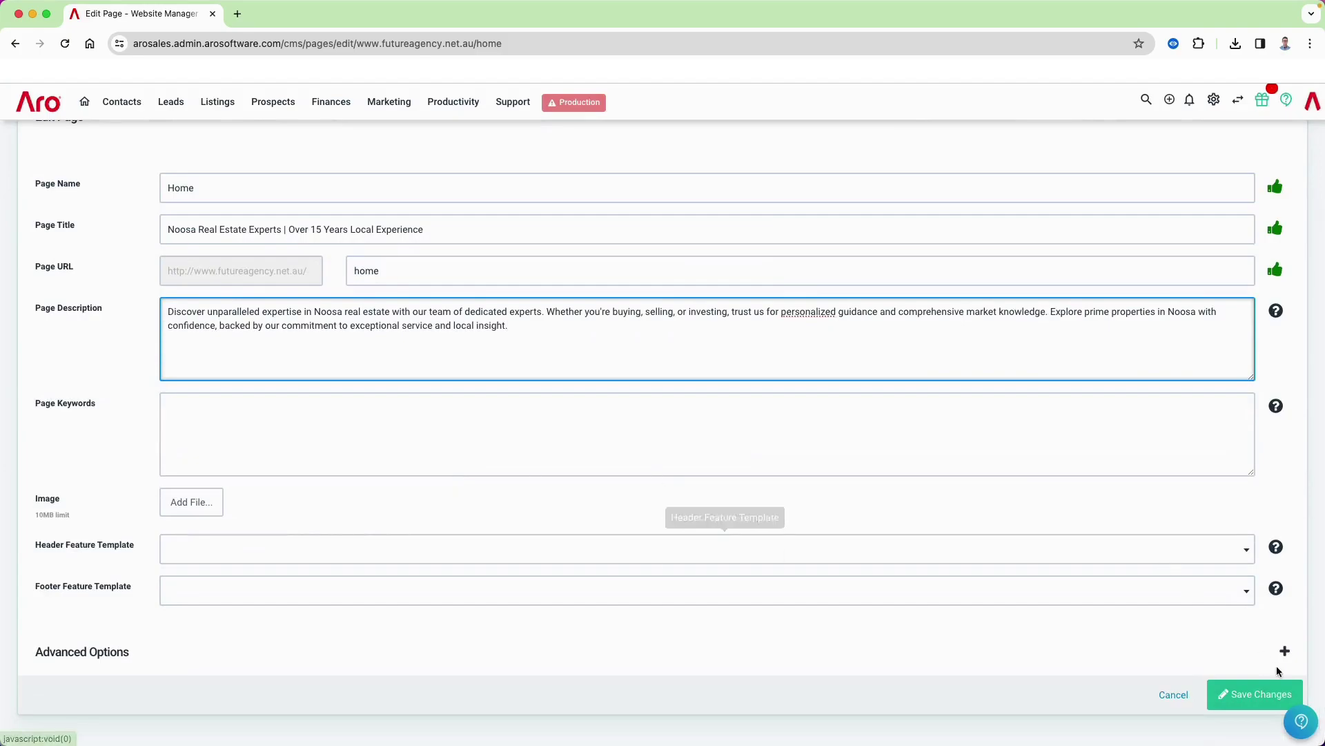
pyautogui.click(1260, 700)
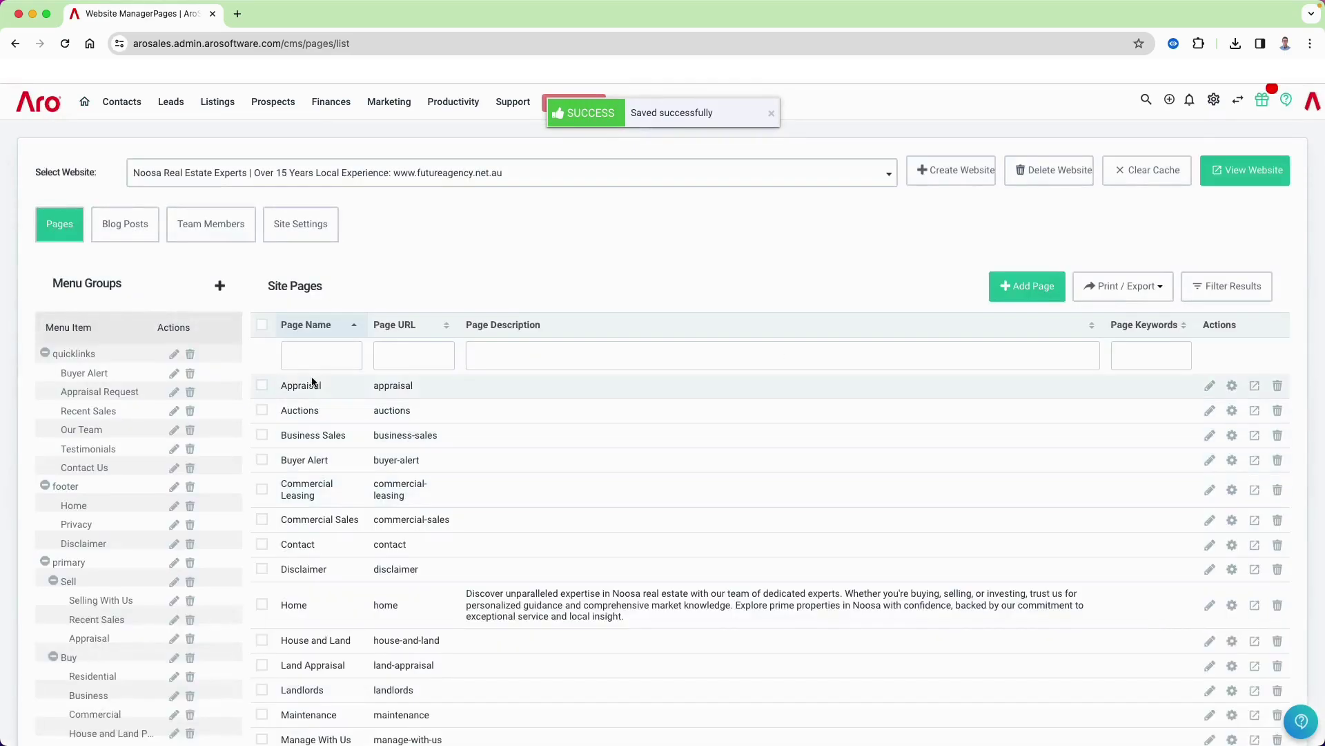
pyautogui.click(304, 366)
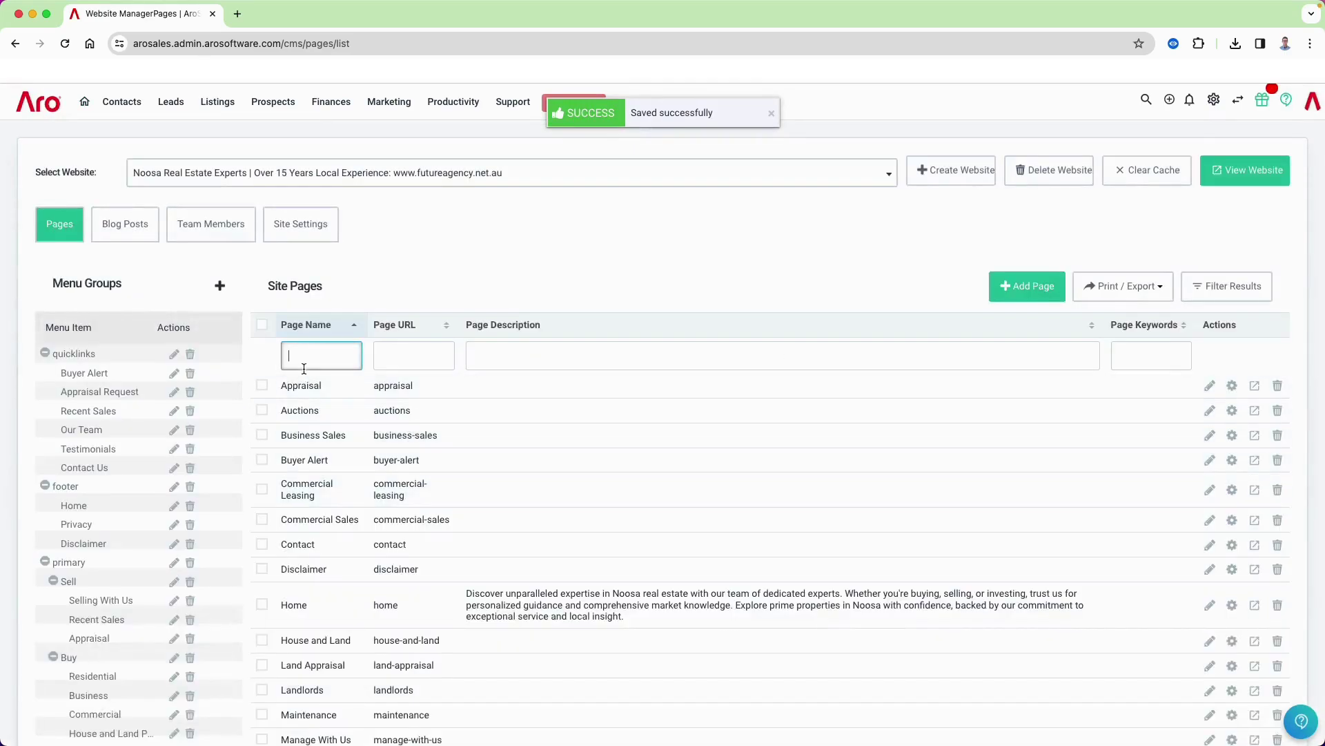
pyautogui.write('buy')
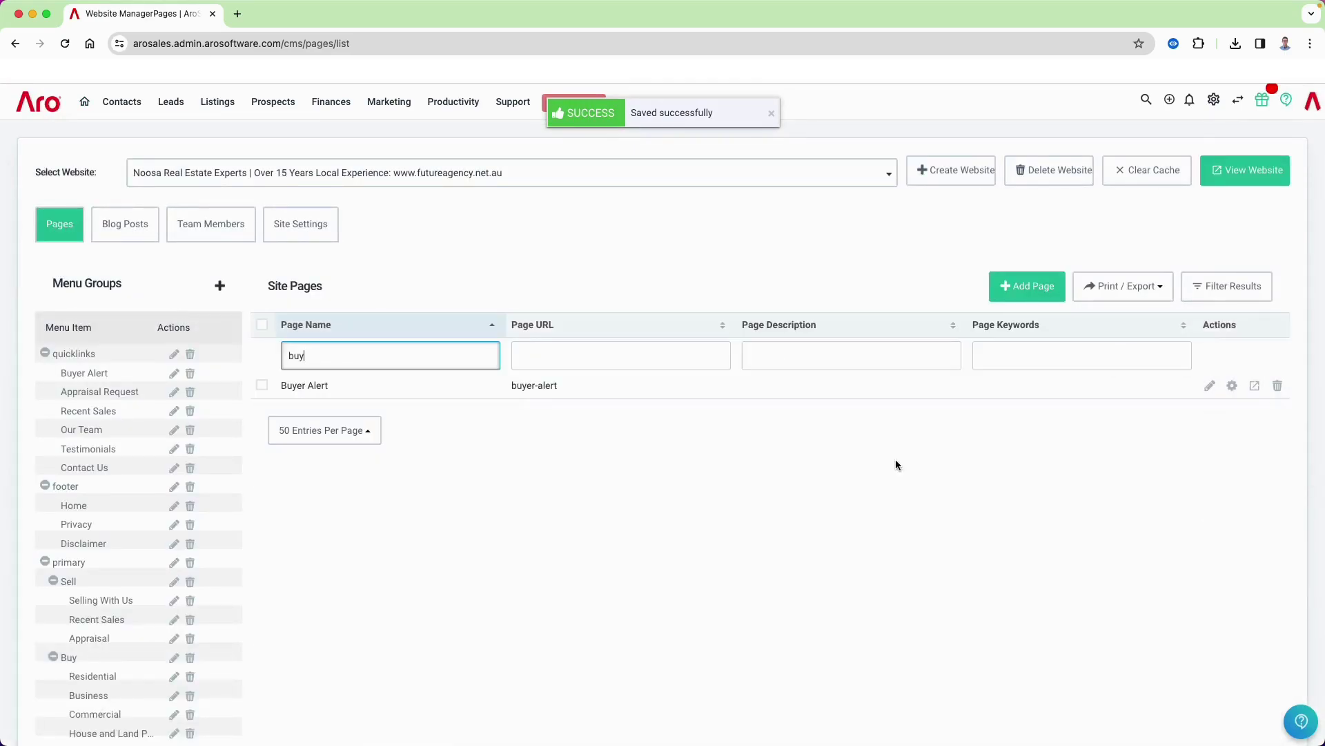
pyautogui.press('BackSpace')
pyautogui.press('BackSpace')
pyautogui.press('BackSpace')
pyautogui.write('sea')
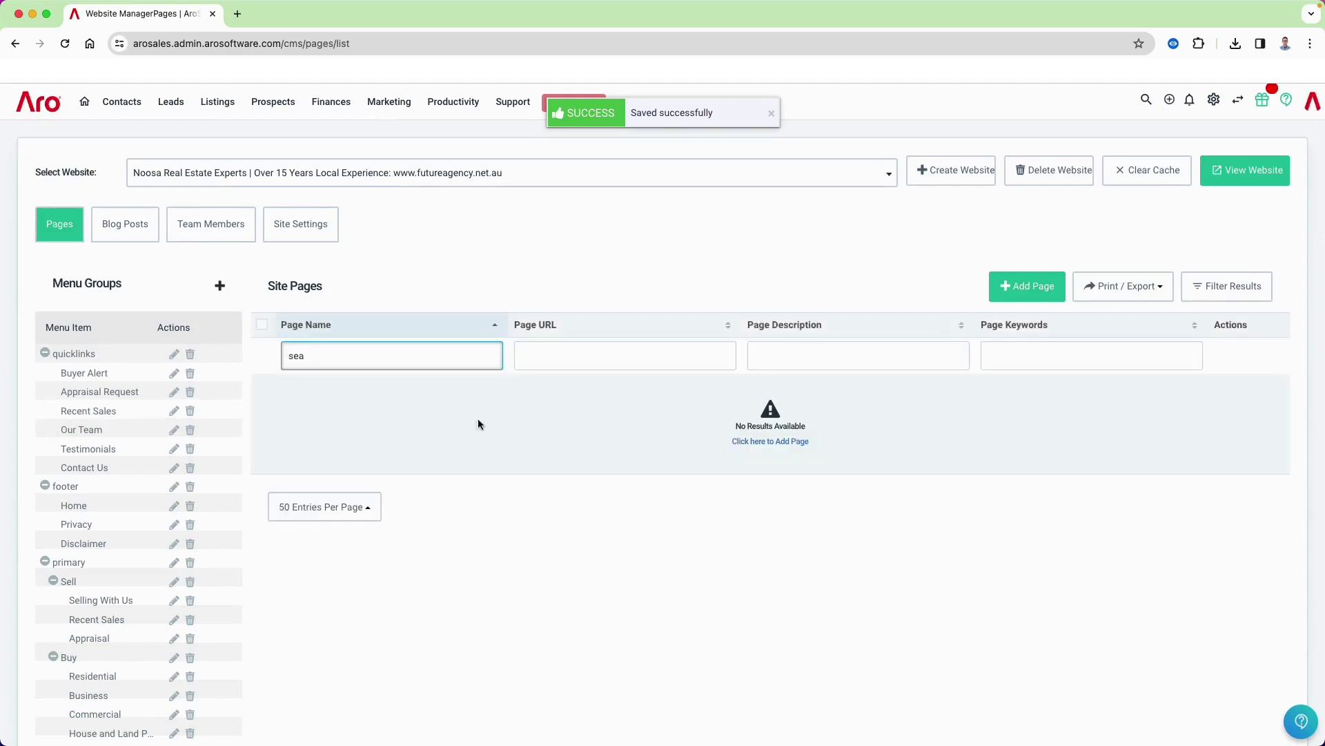
pyautogui.press('BackSpace')
pyautogui.press('BackSpace')
pyautogui.press('BackSpace')
# Step: Filter the site pages by the name "resi" and open the settings of the Residential Sales page
pyautogui.write('r')
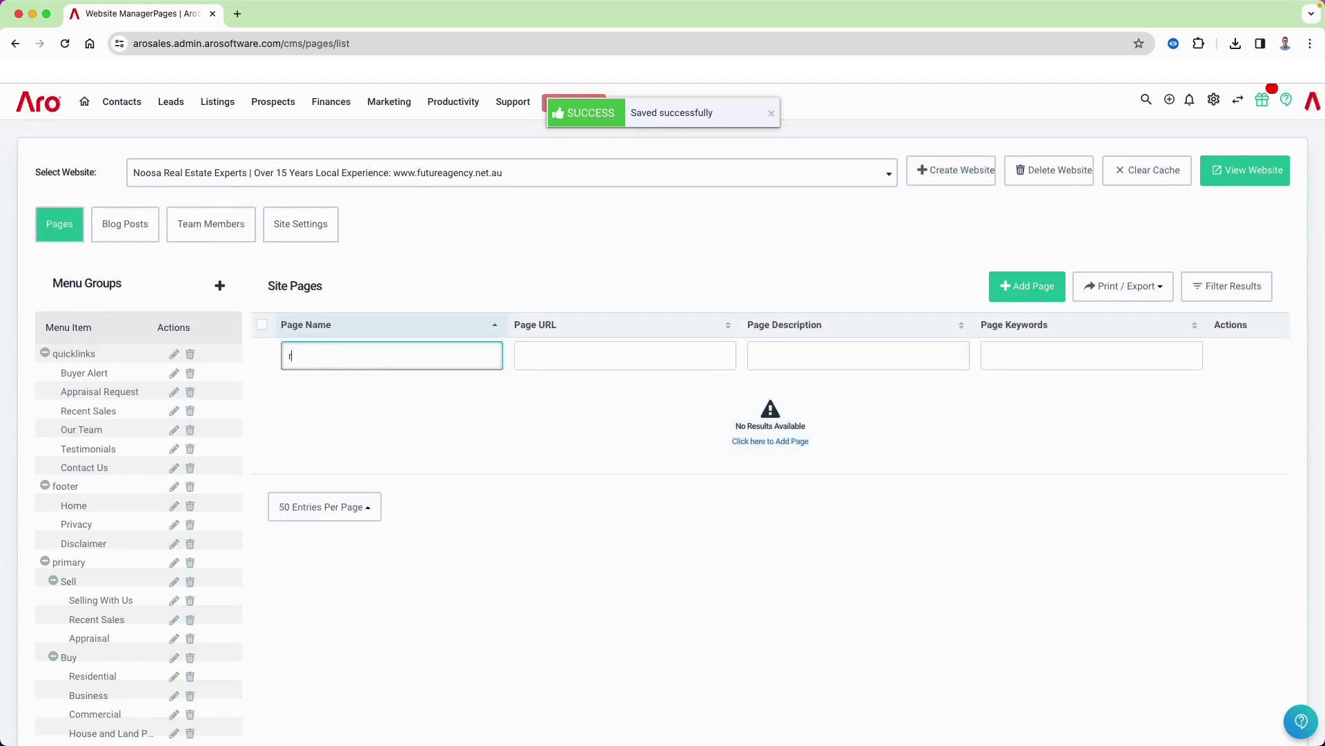
pyautogui.write('esi')
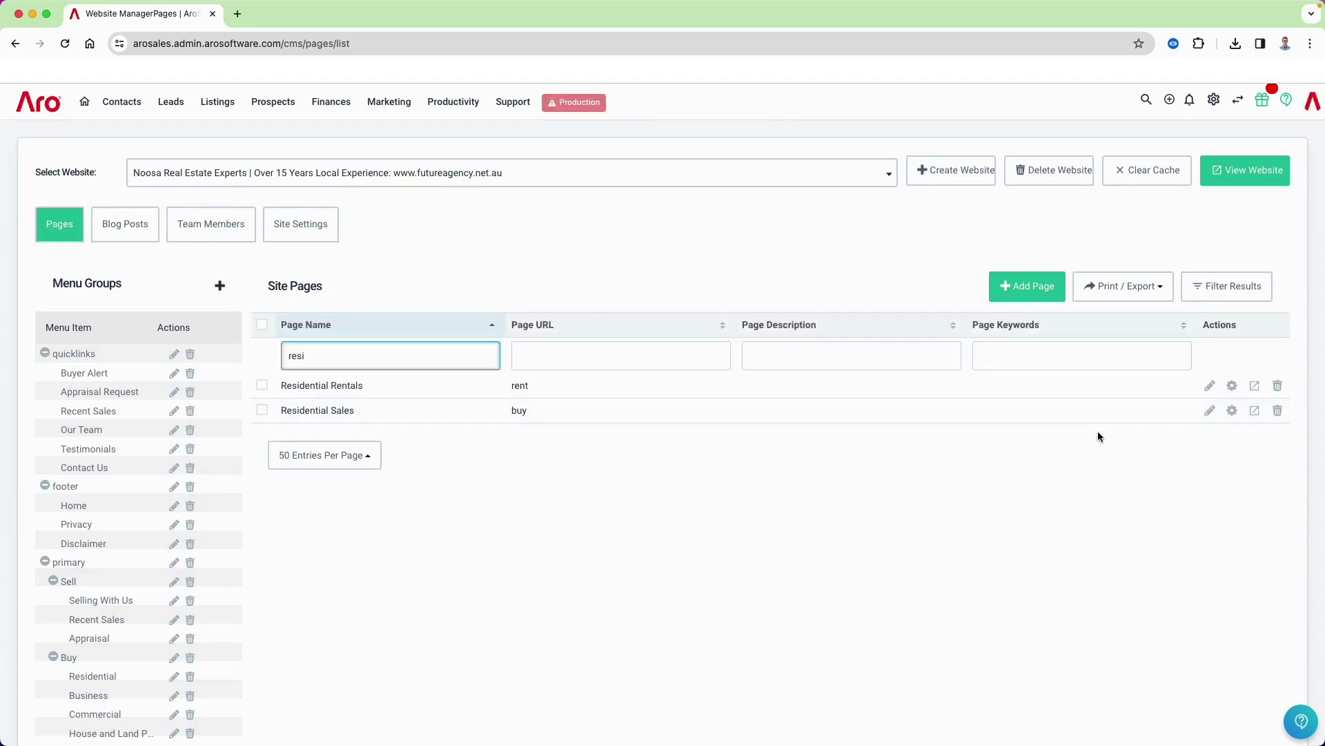
pyautogui.click(1232, 411)
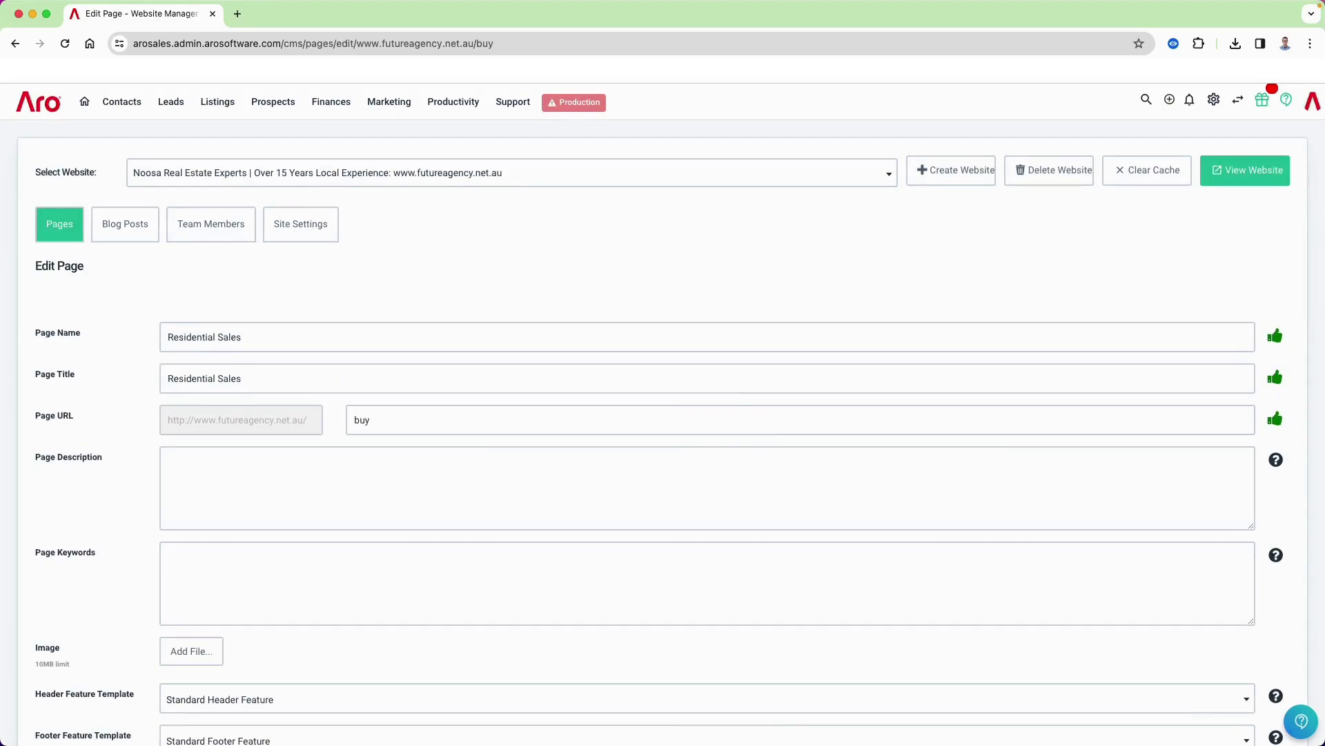
# Step: Set the Residential Sales page title to "Browse listings for sale in the Noosa area | Noosa Estate Agents"
pyautogui.tripleClick(706, 382)
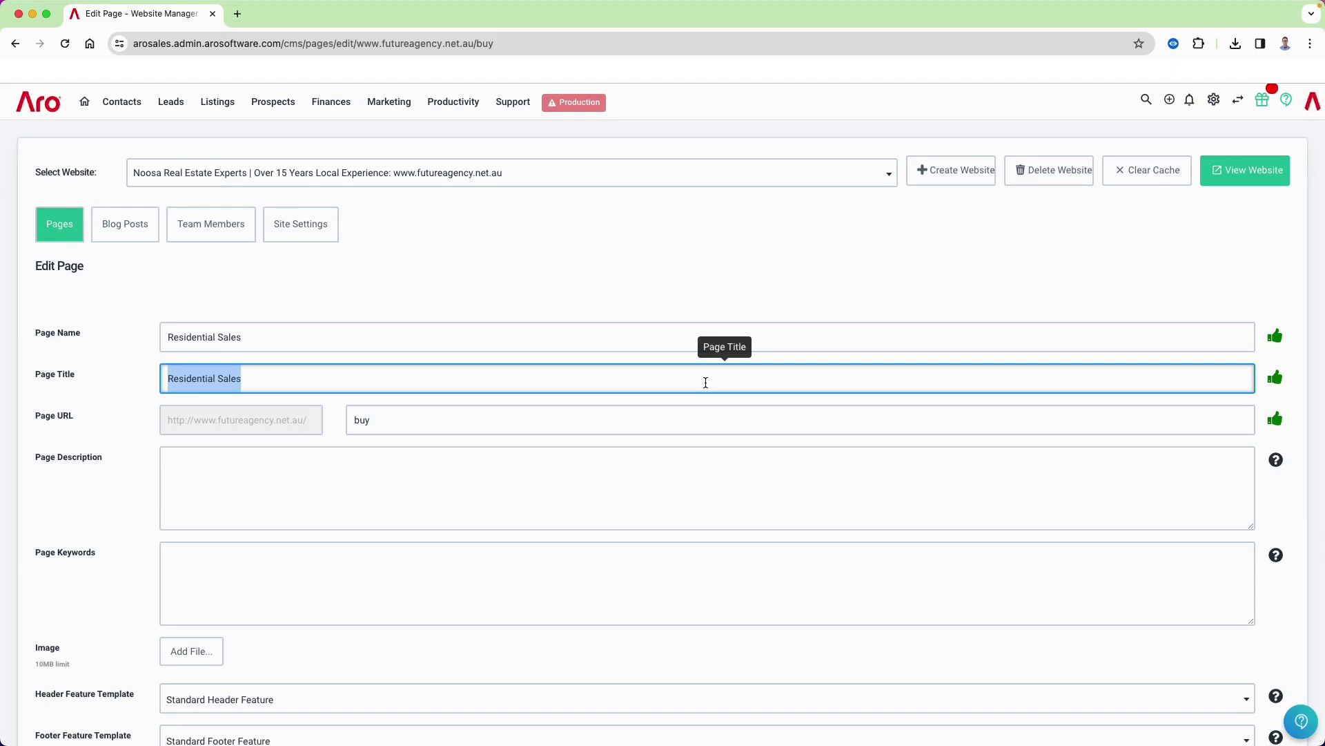
pyautogui.write('Browse lis')
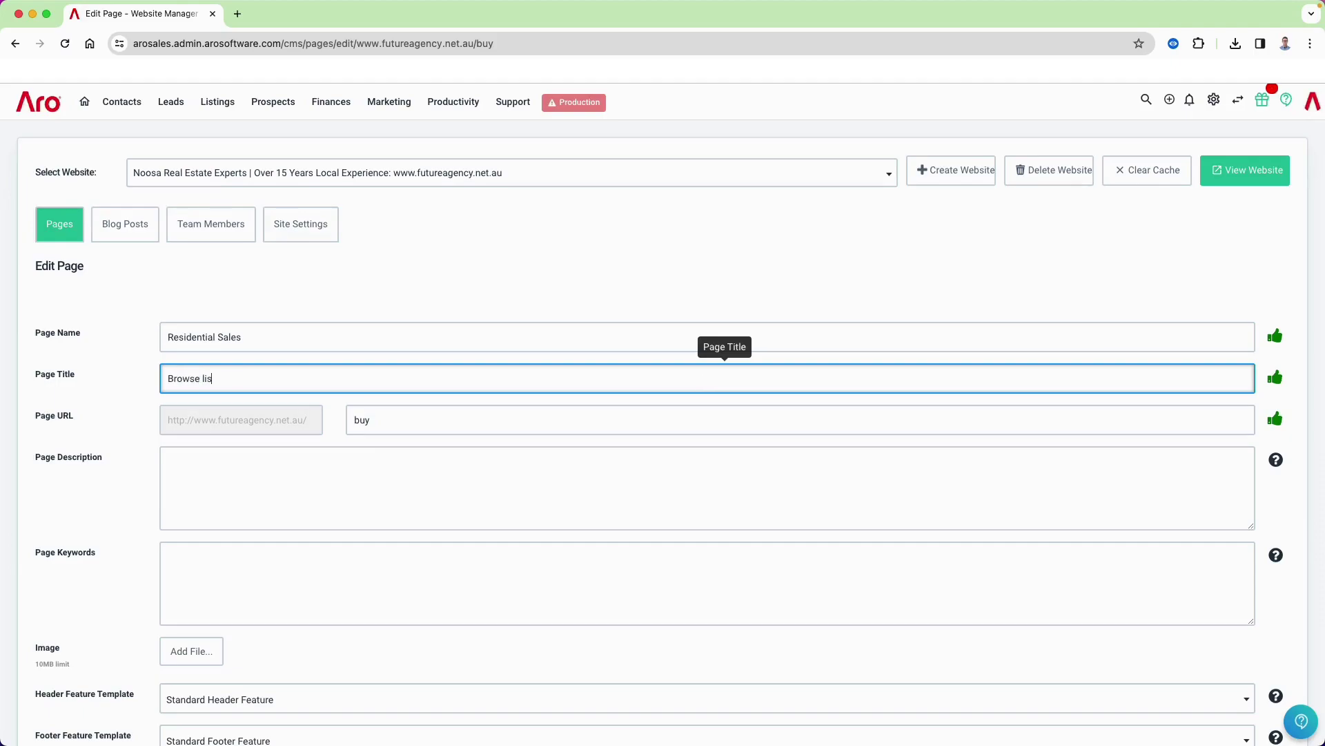
pyautogui.write('tings for sale in the Noosa area | Noos')
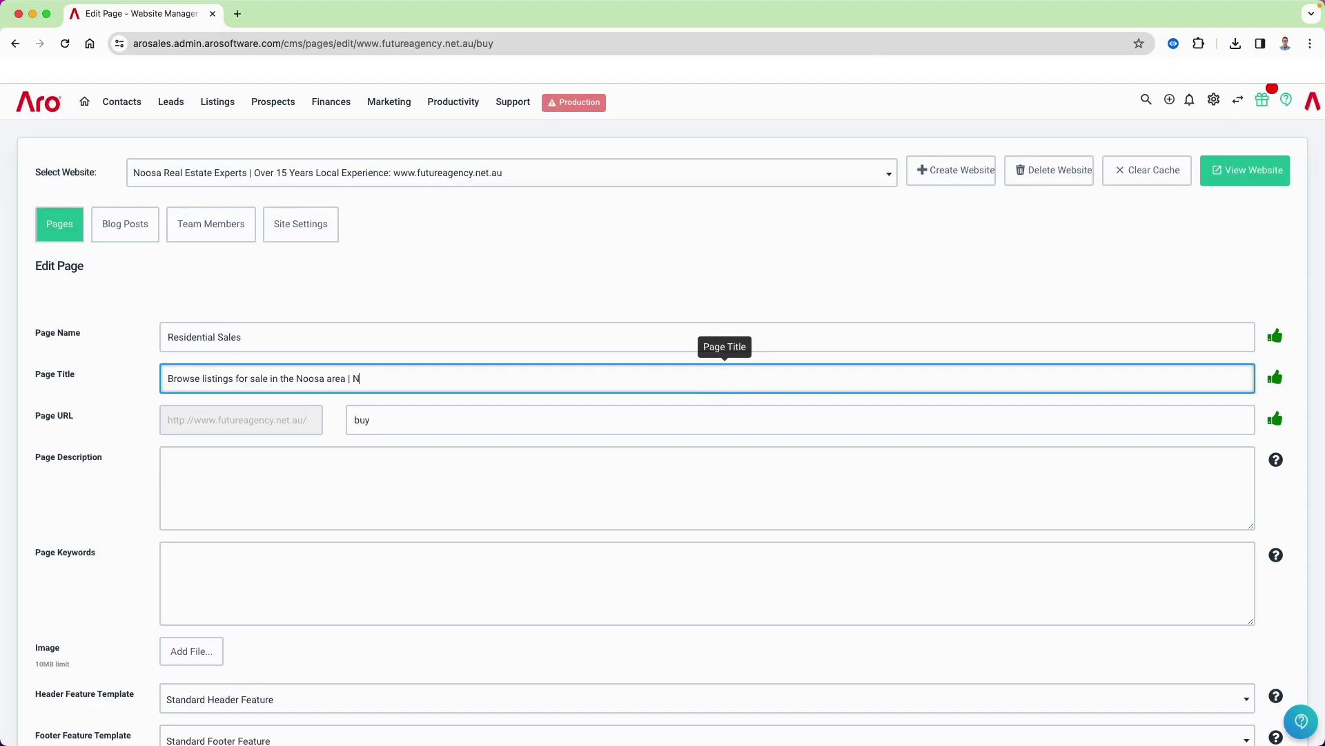
pyautogui.write('a Estate Agents')
# Step: Save the changes to the Residential Sales page
pyautogui.click(533, 515)
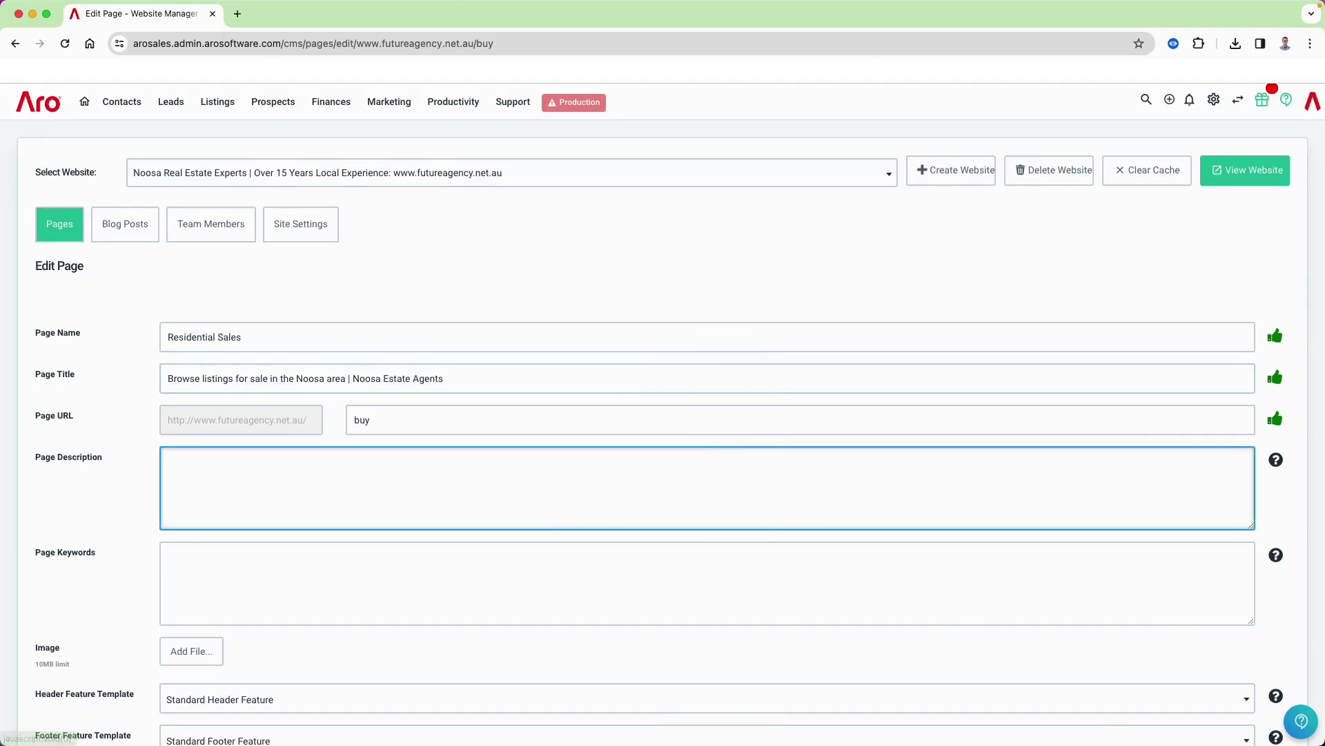
pyautogui.press('super+Tab')
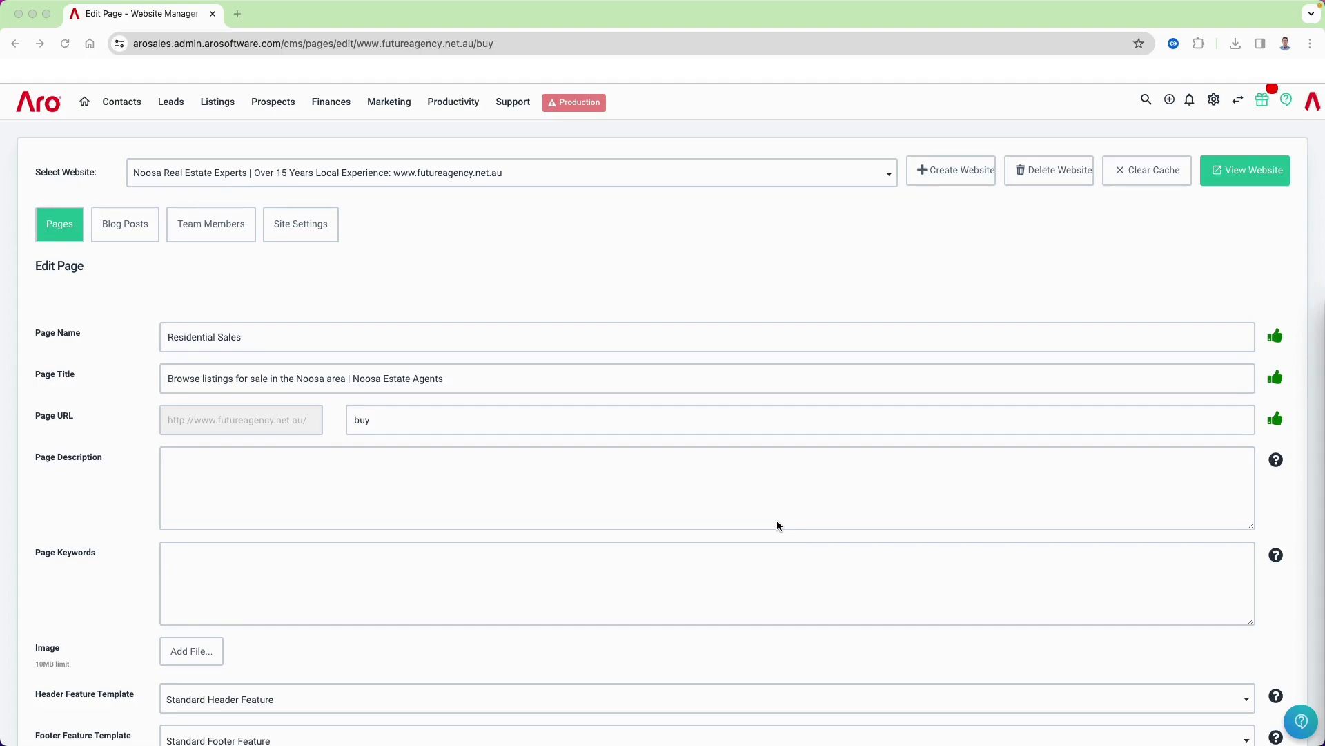
pyautogui.click(591, 492)
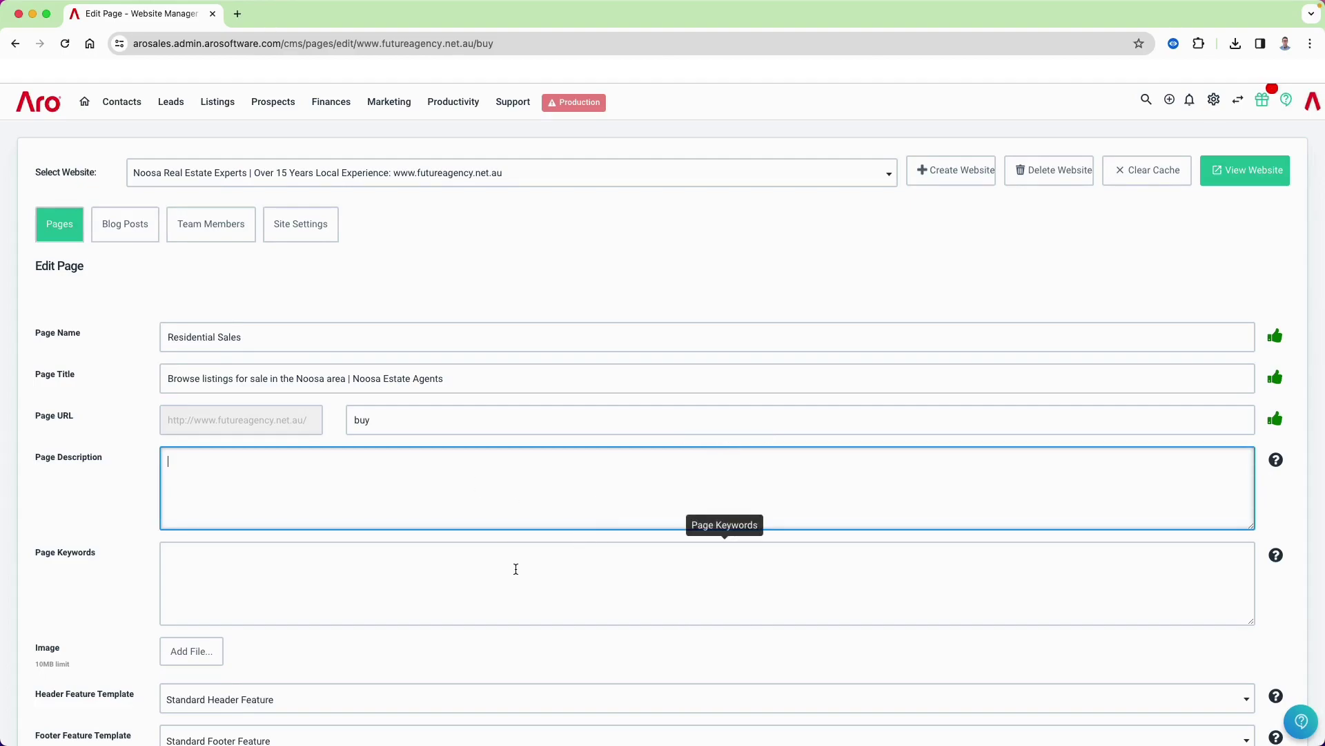
pyautogui.scroll(-1, 516, 568)
pyautogui.scroll(-4, 515, 568)
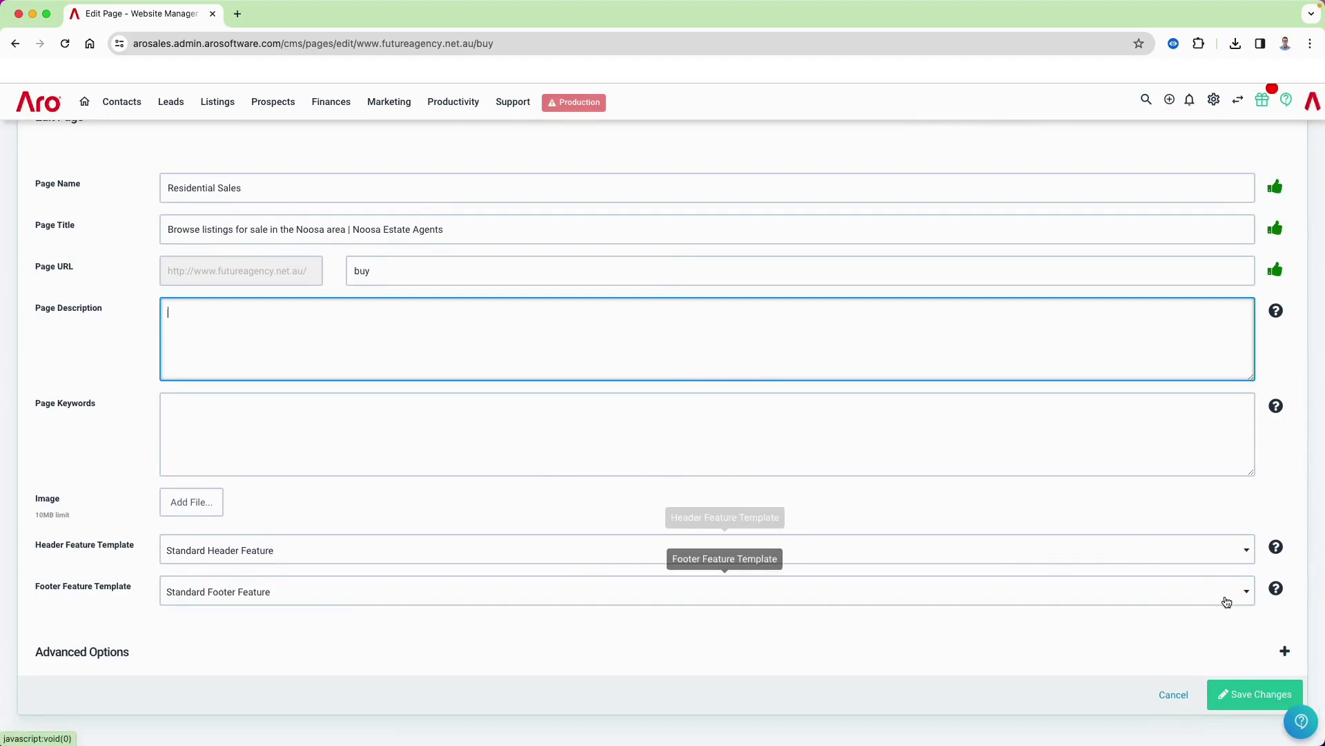
pyautogui.click(1258, 709)
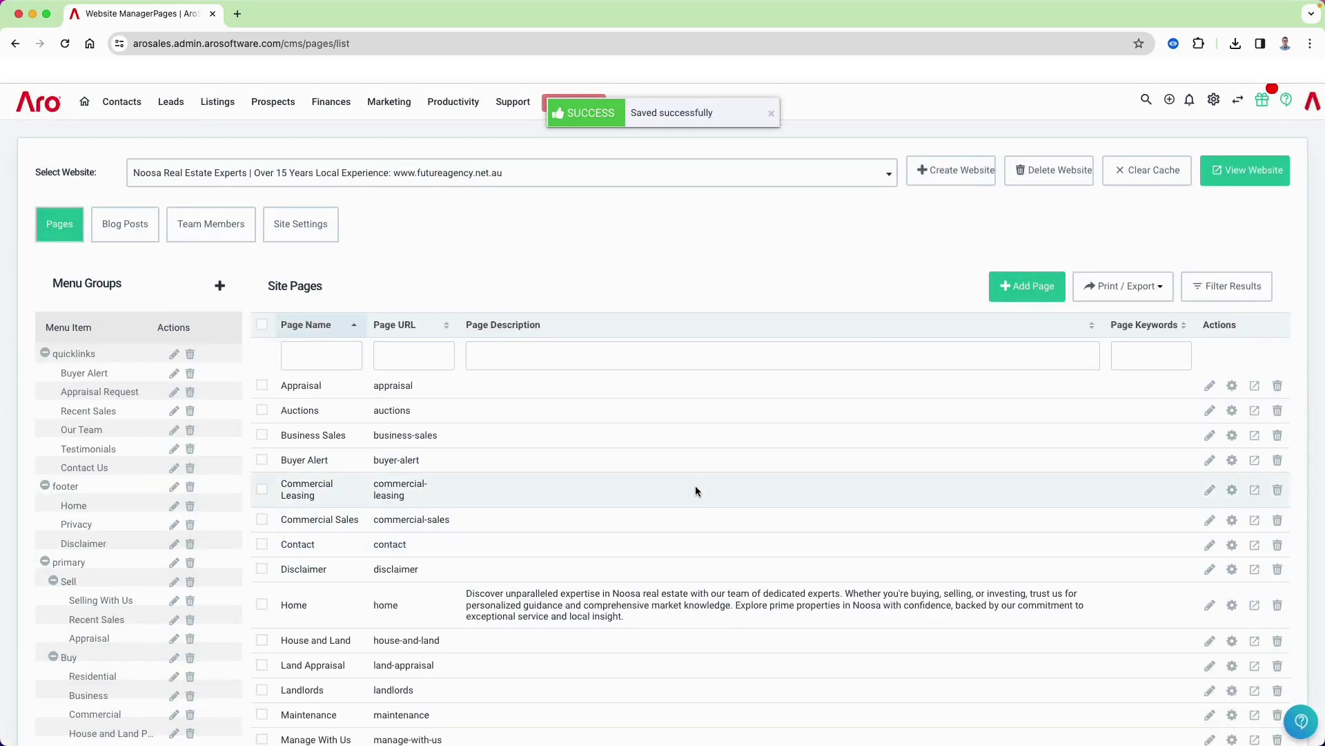
# Step: View the live Home page of the website and return to the website manager's page list
pyautogui.click(1255, 606)
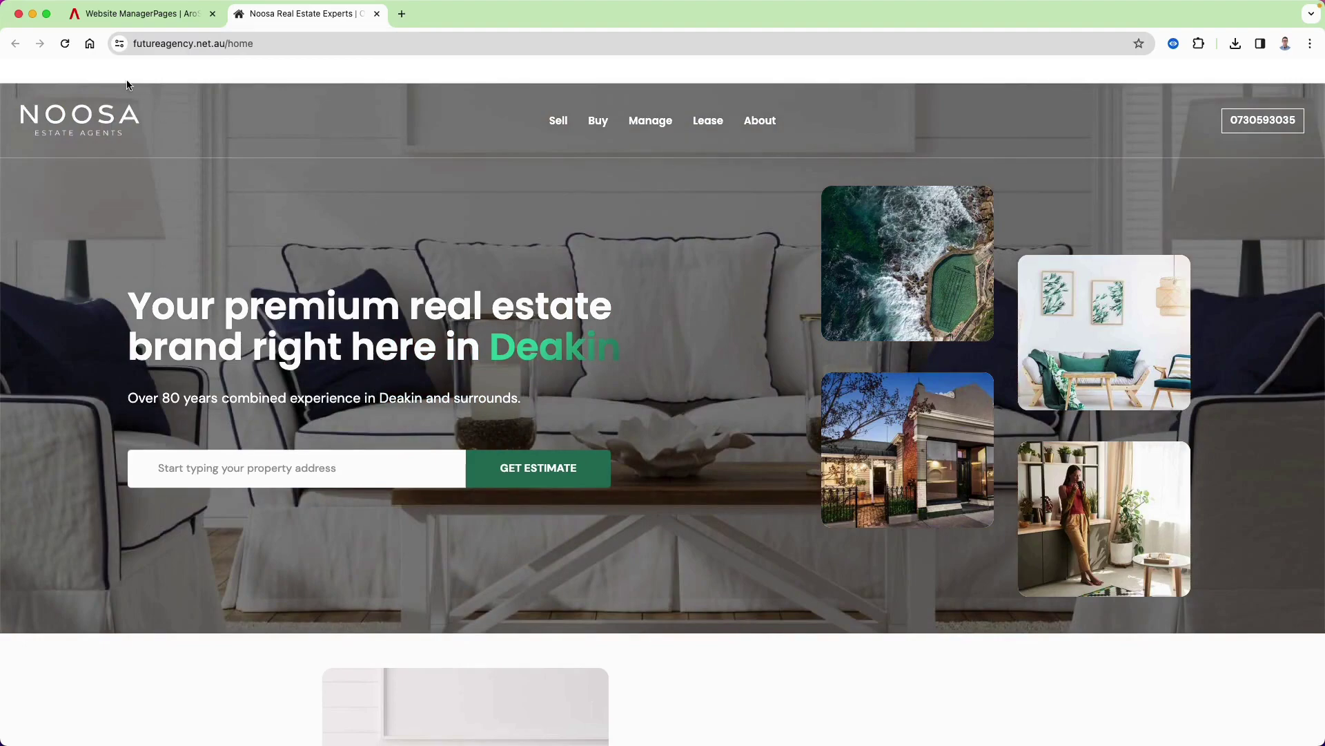
pyautogui.click(134, 21)
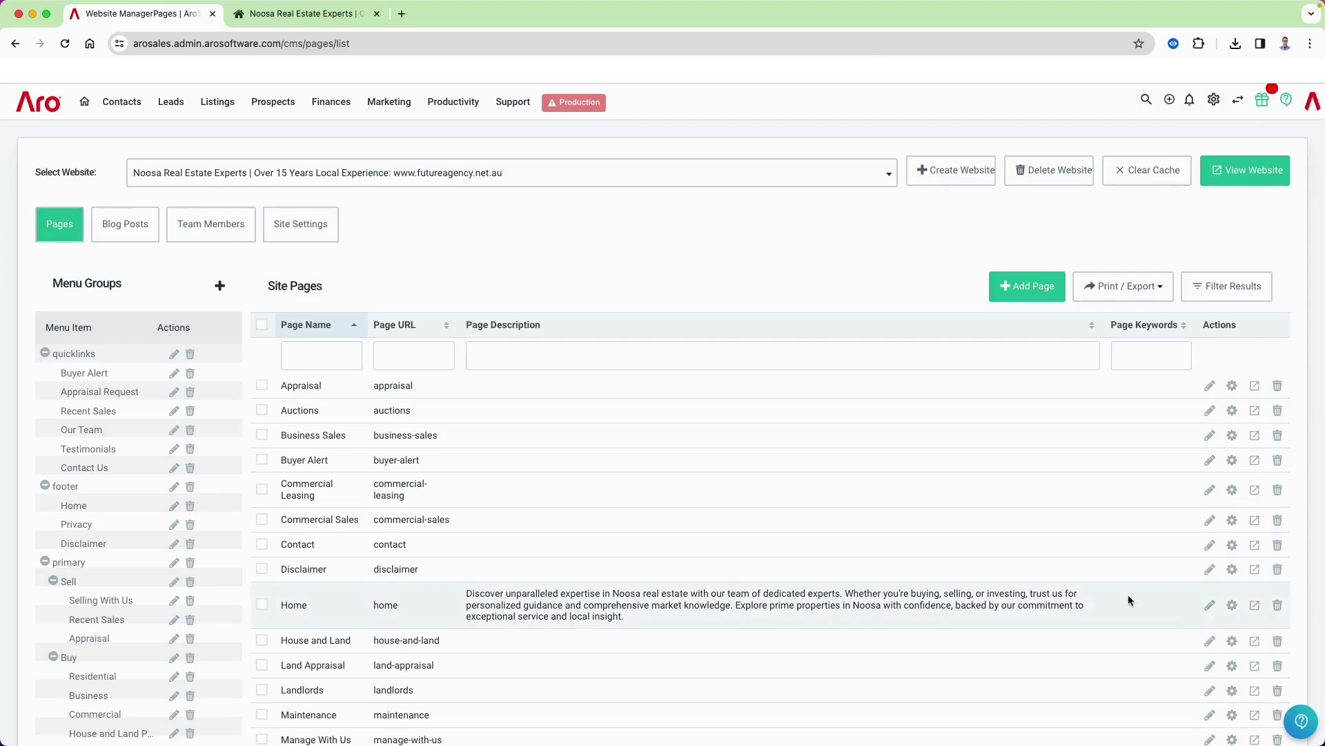
# Step: Switch to the Website SEO Masterclass presentation and advance to the slide about must-have website pages
pyautogui.scroll(-1, 524, 283)
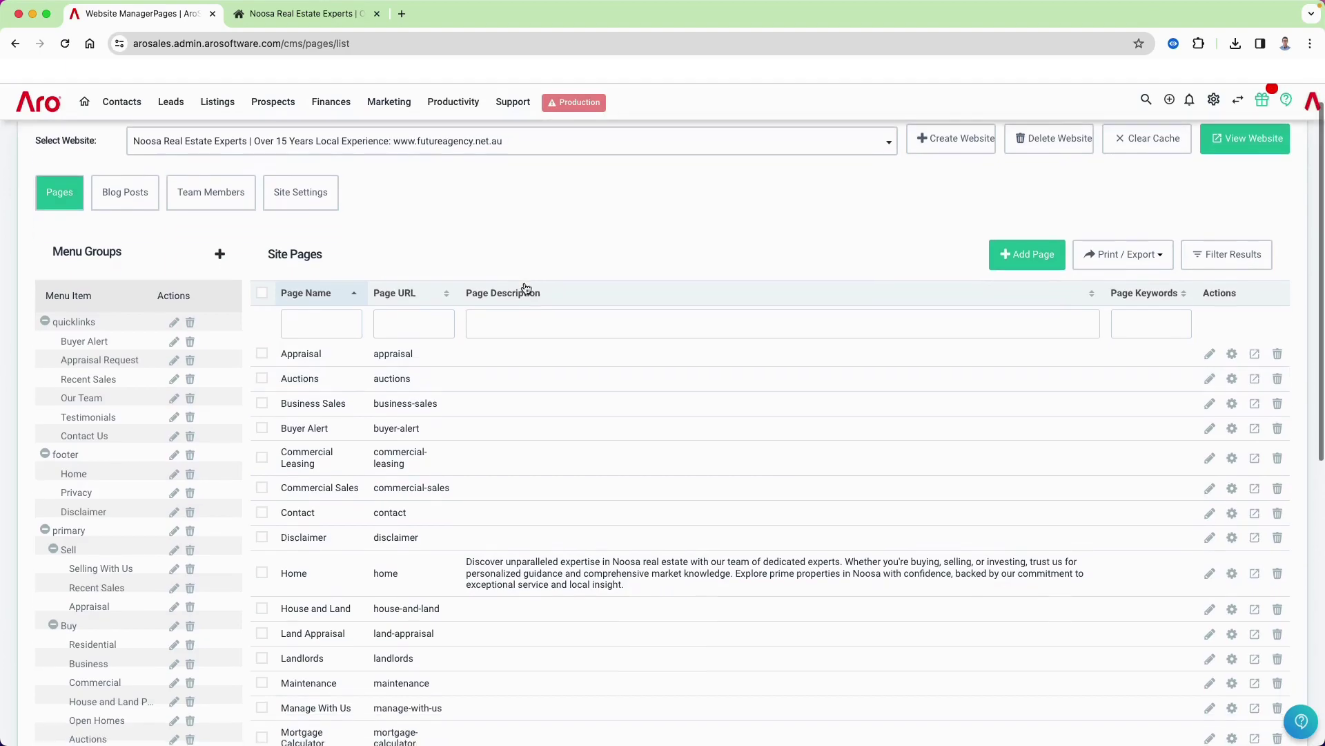
pyautogui.scroll(-1, 540, 257)
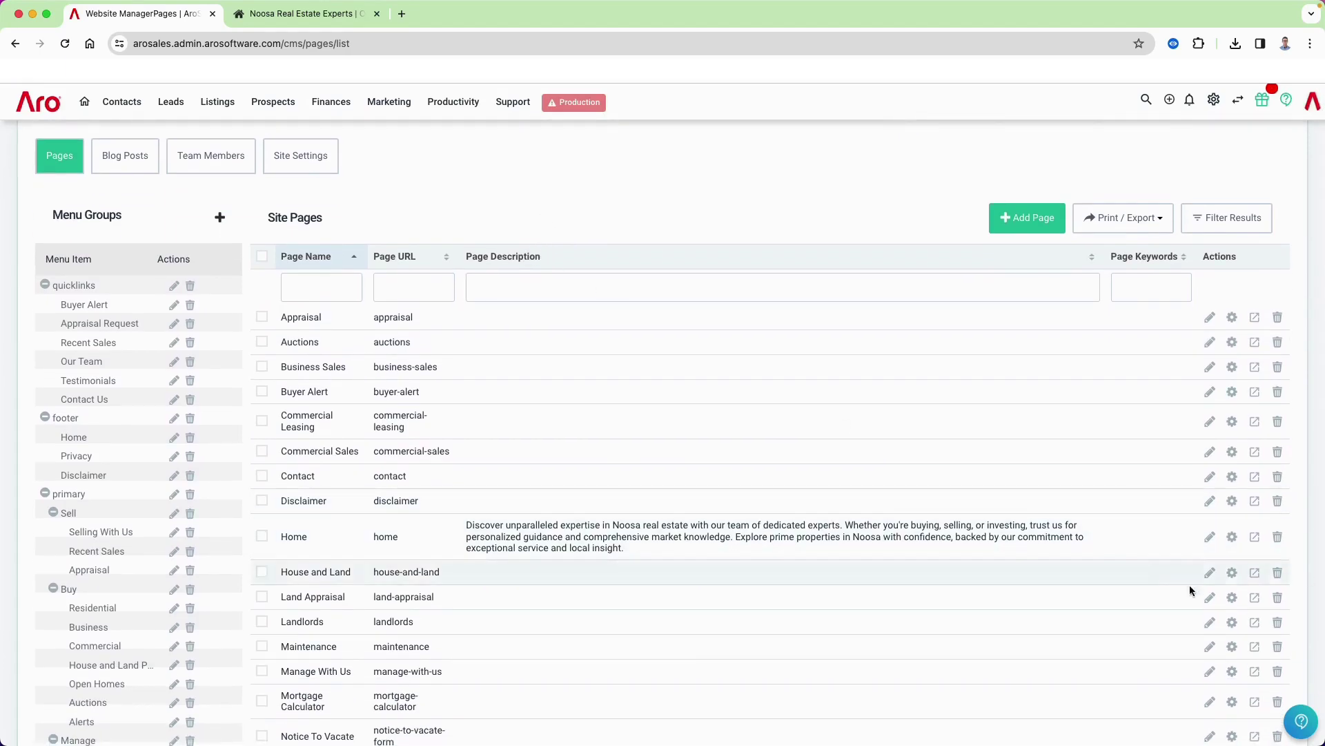
pyautogui.click(33, 14)
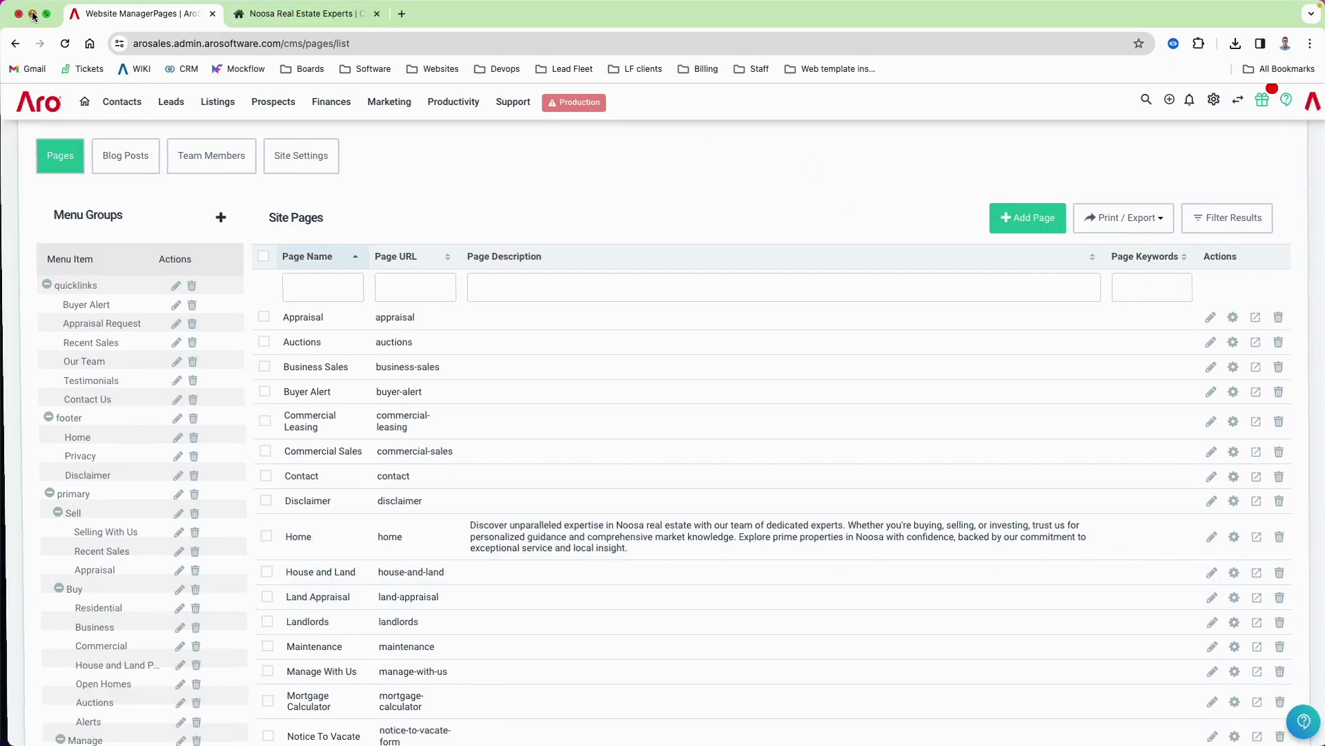
pyautogui.click(187, 37)
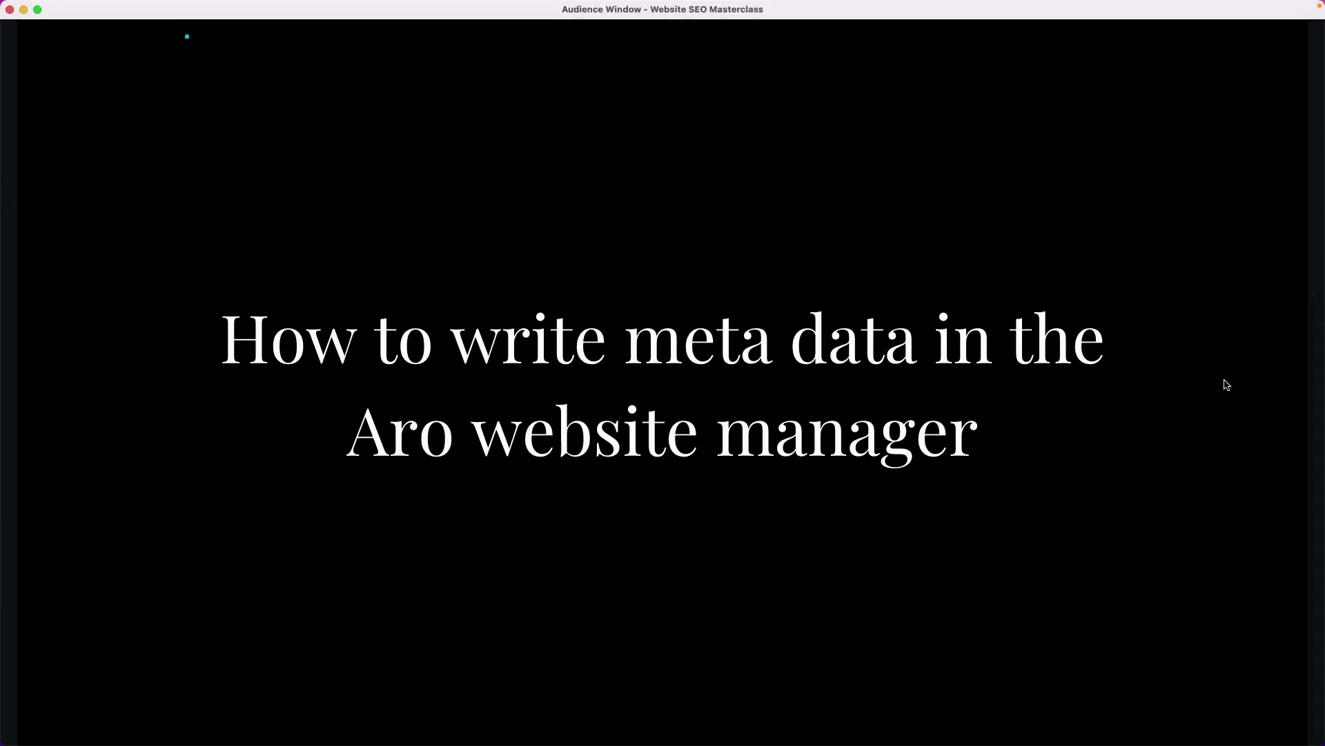
pyautogui.click(1163, 361)
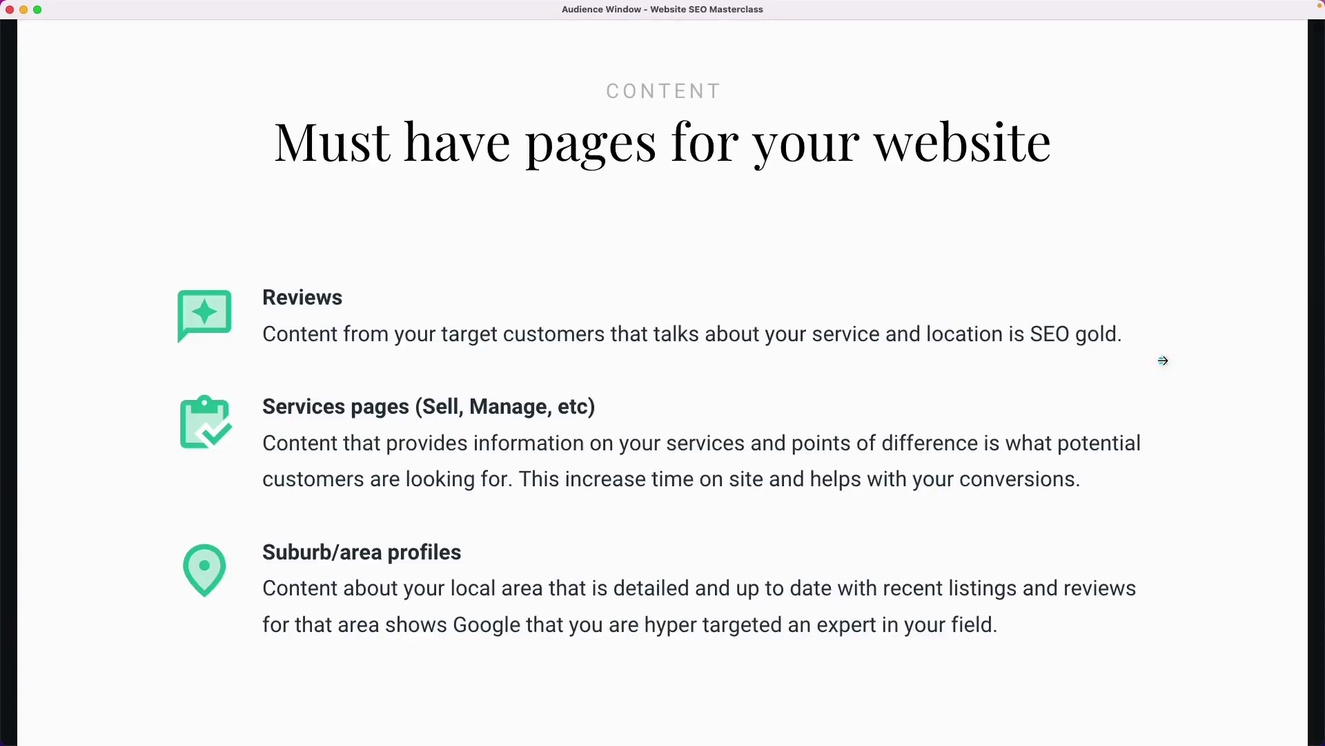
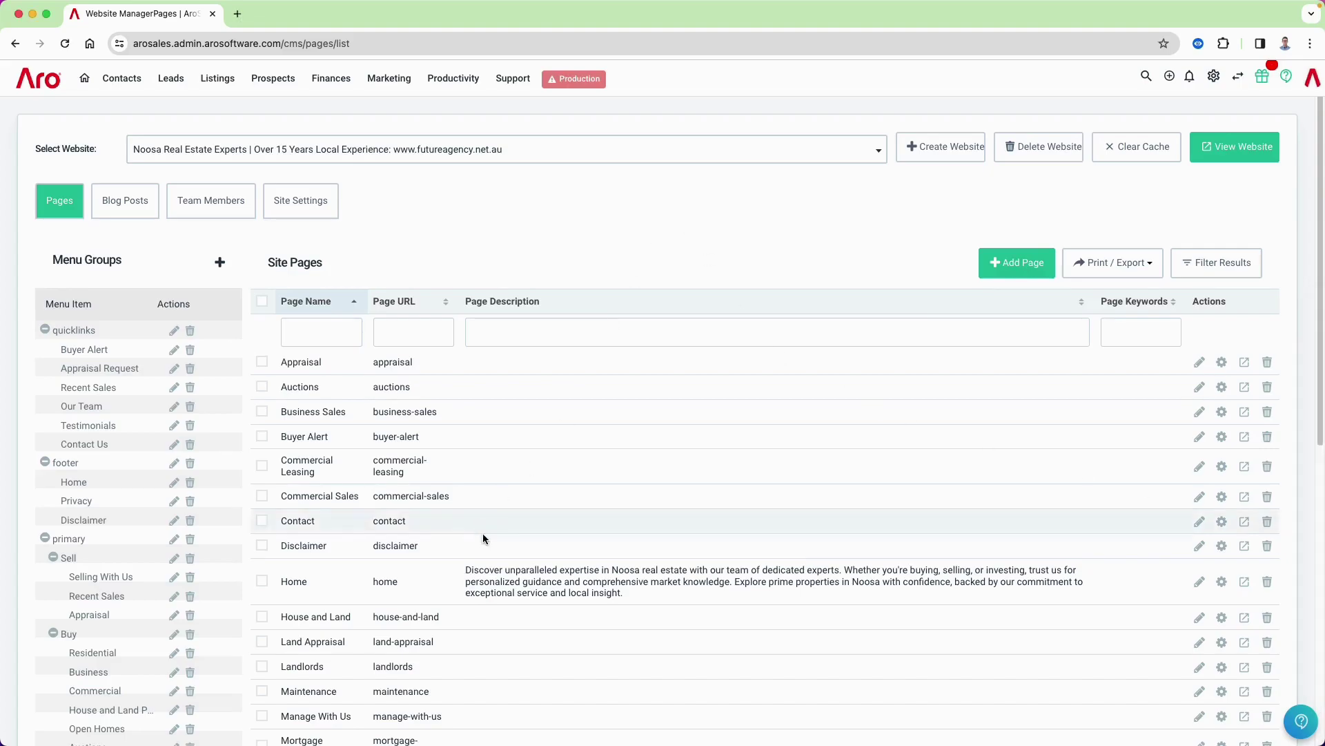
# Step: Filter the site pages by the name "sell" and open the Selling With Us page in the page editor
pyautogui.scroll(-3, 493, 524)
pyautogui.scroll(3, 500, 510)
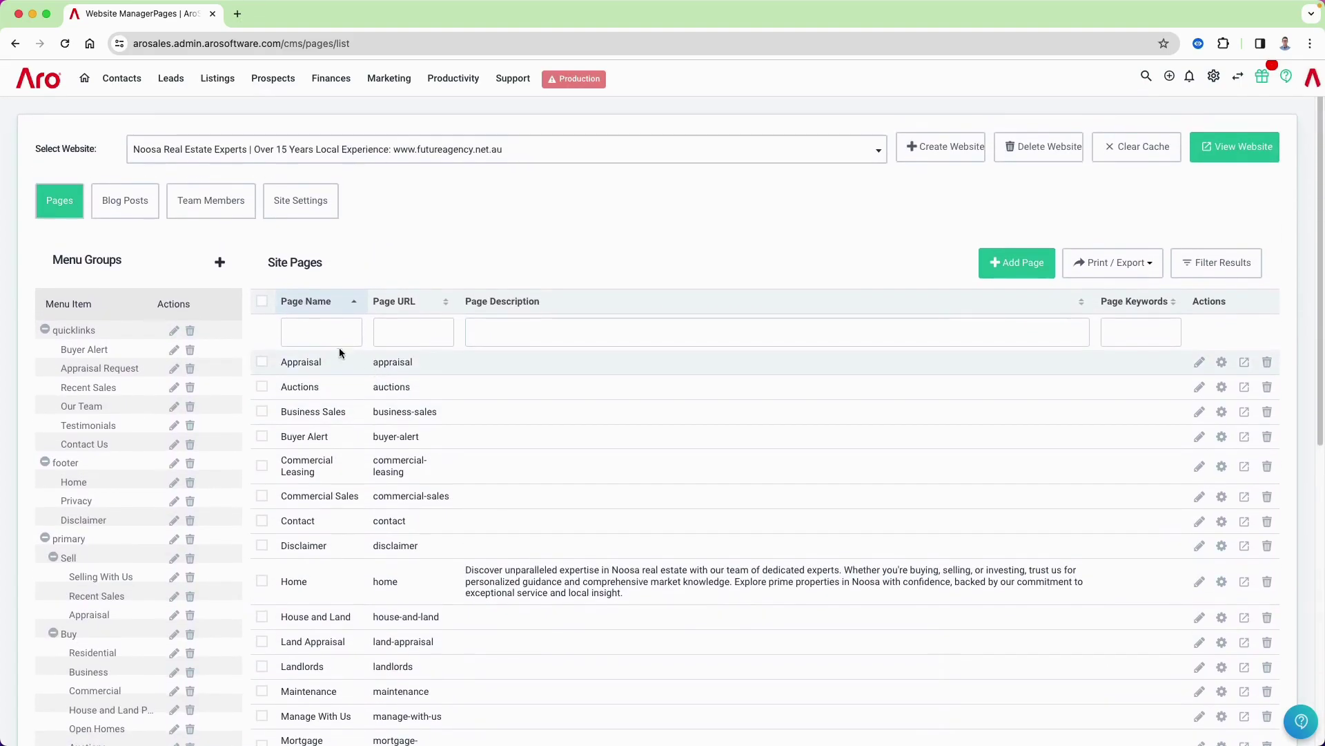
pyautogui.click(307, 332)
pyautogui.write('sell')
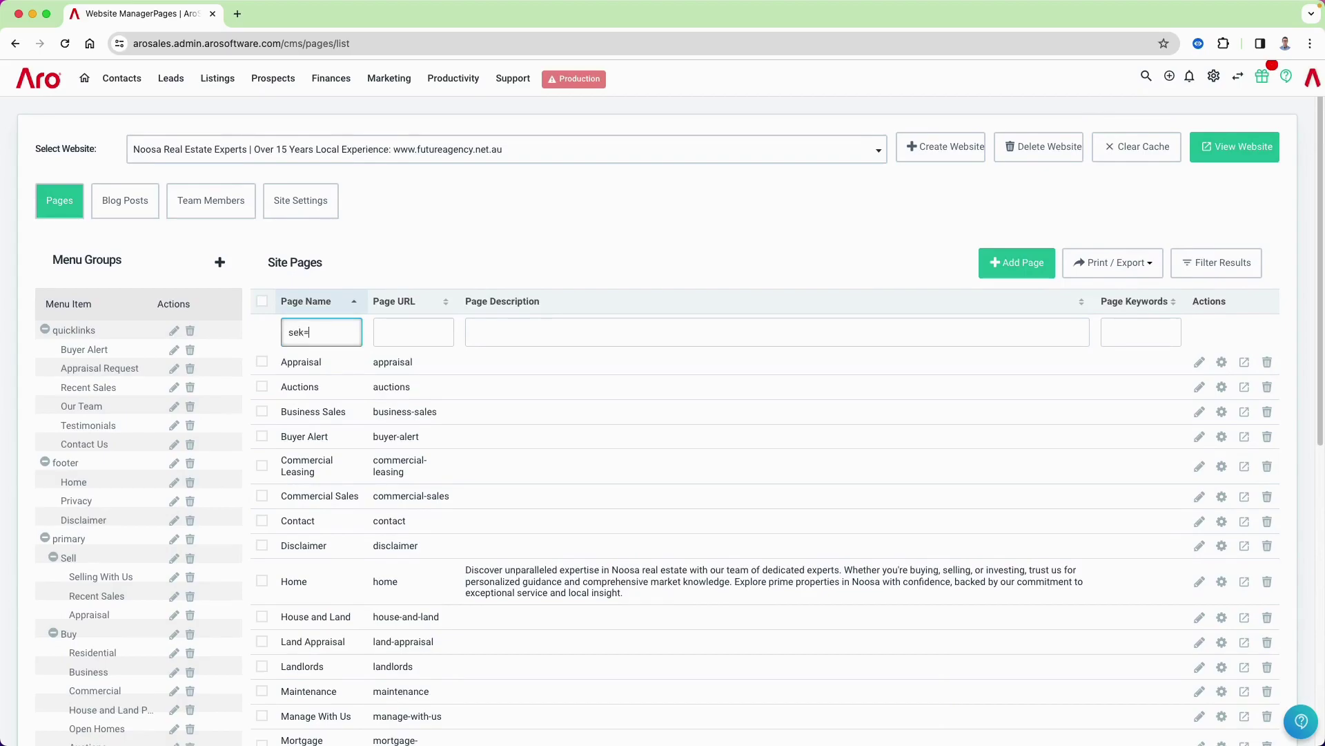
pyautogui.press('BackSpace')
pyautogui.press('BackSpace')
pyautogui.write('ll')
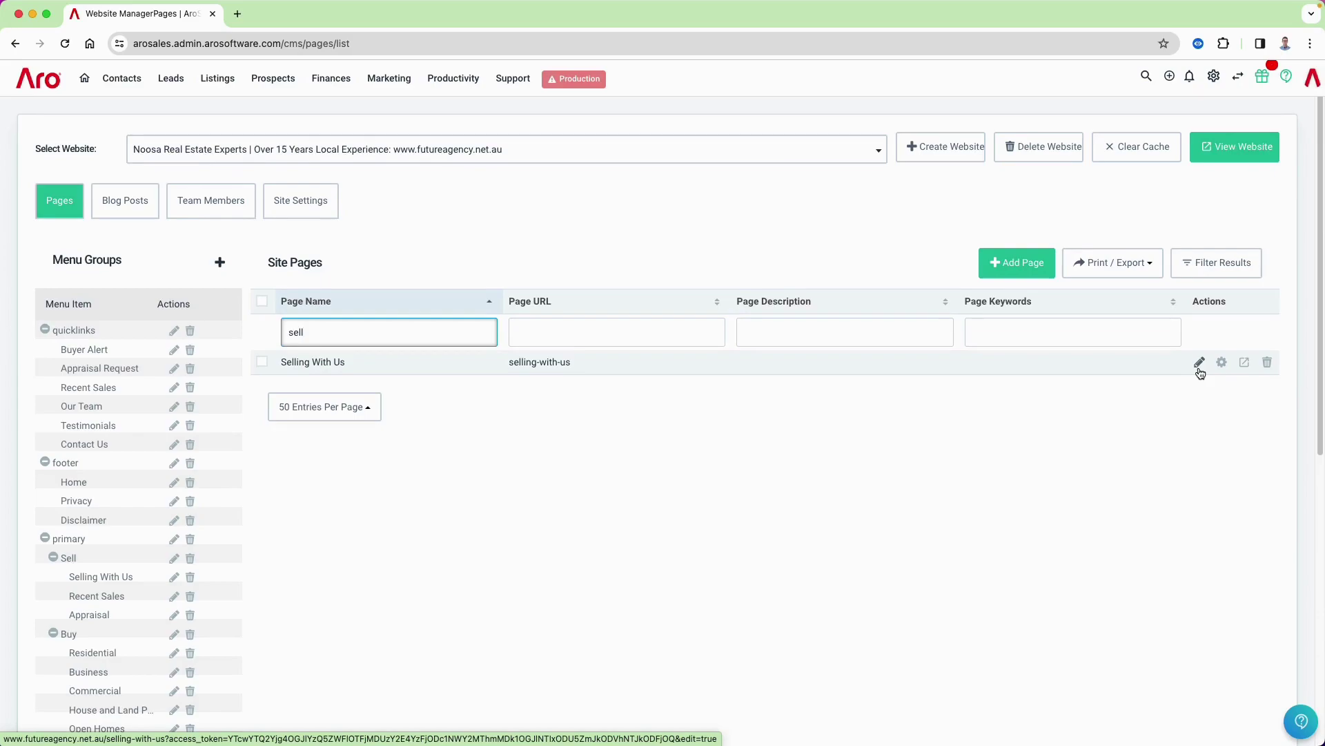
pyautogui.click(1199, 362)
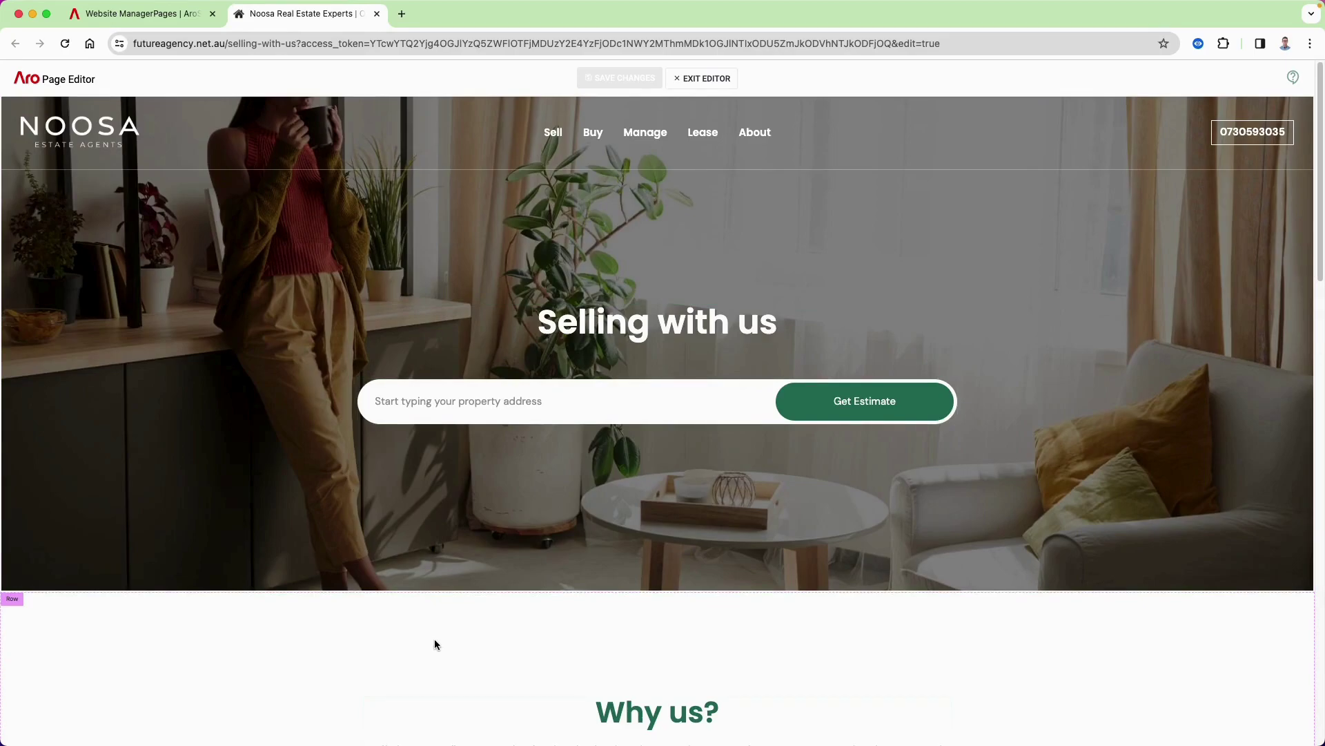
# Step: Examine the content sections of the Selling With Us page from the hero banner down to the closing estimate banner
pyautogui.scroll(-3, 454, 594)
pyautogui.scroll(-10, 457, 577)
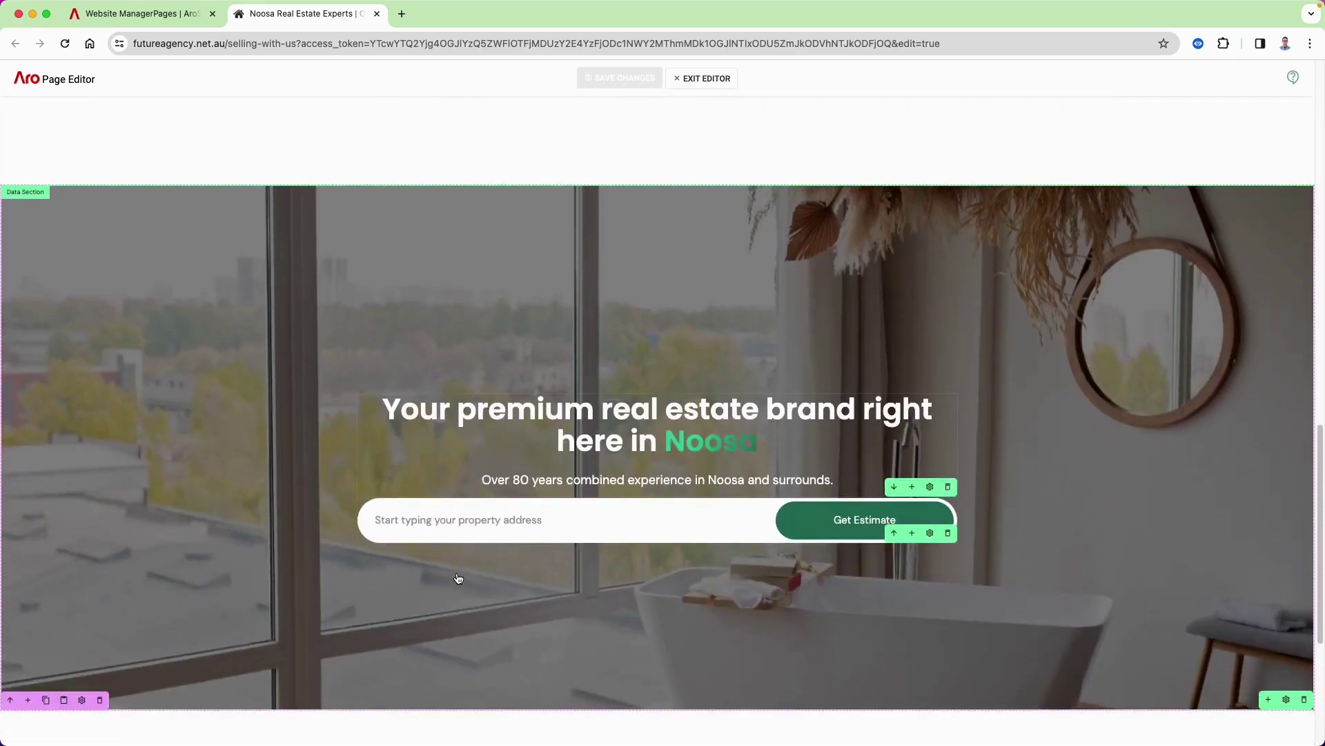
pyautogui.scroll(9, 457, 577)
pyautogui.scroll(5, 457, 573)
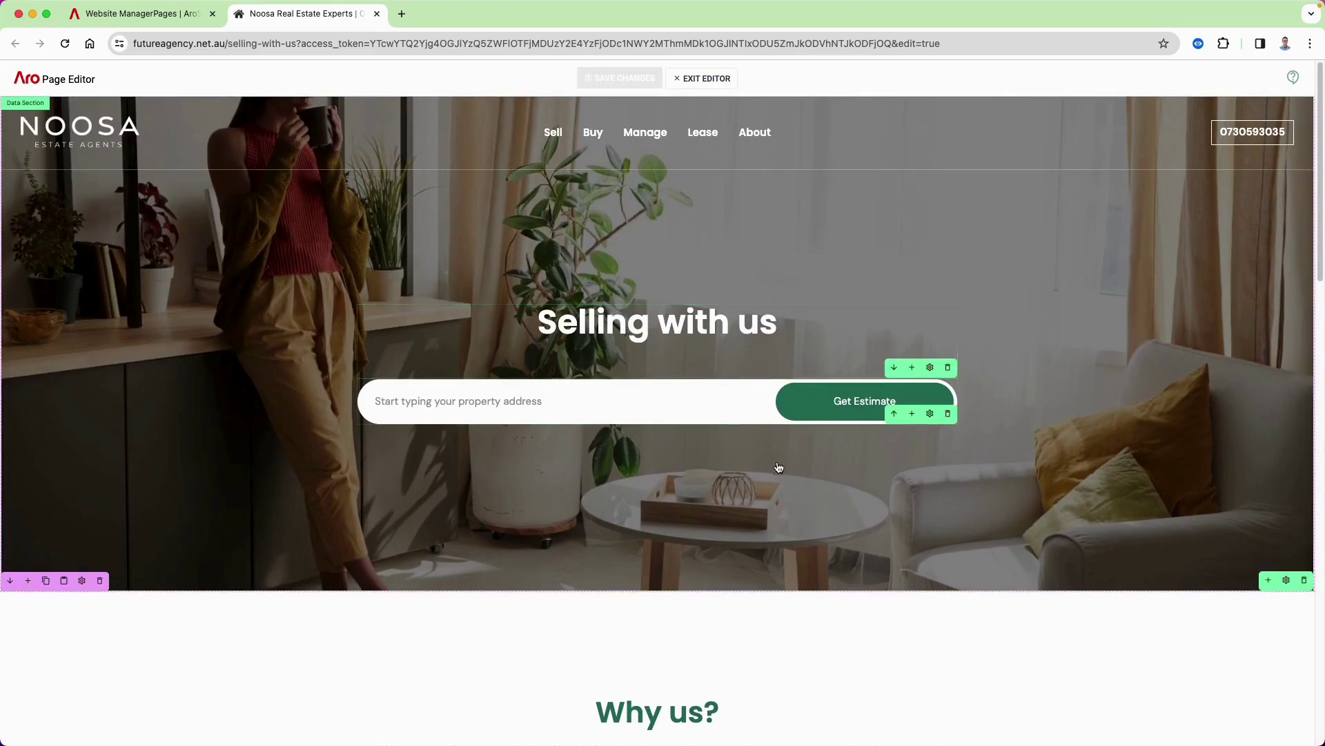
pyautogui.scroll(-3, 731, 492)
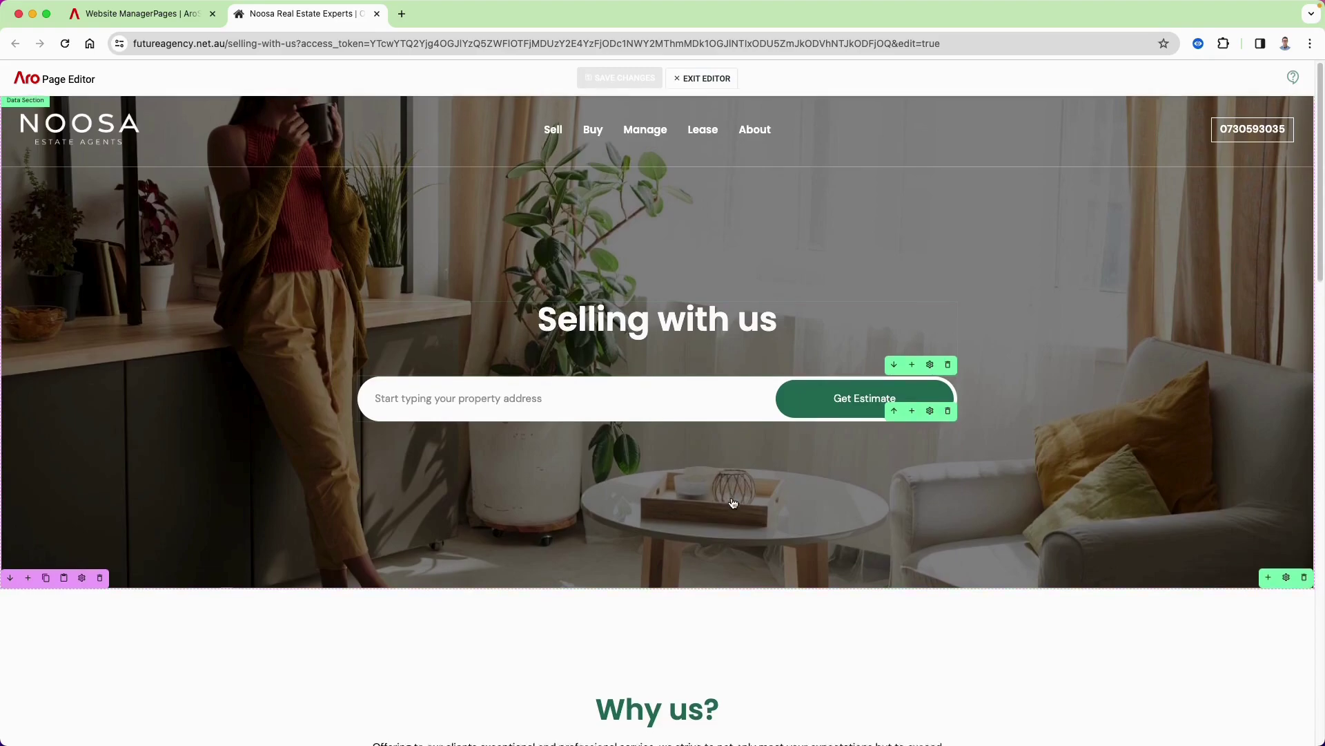
pyautogui.scroll(-7, 739, 507)
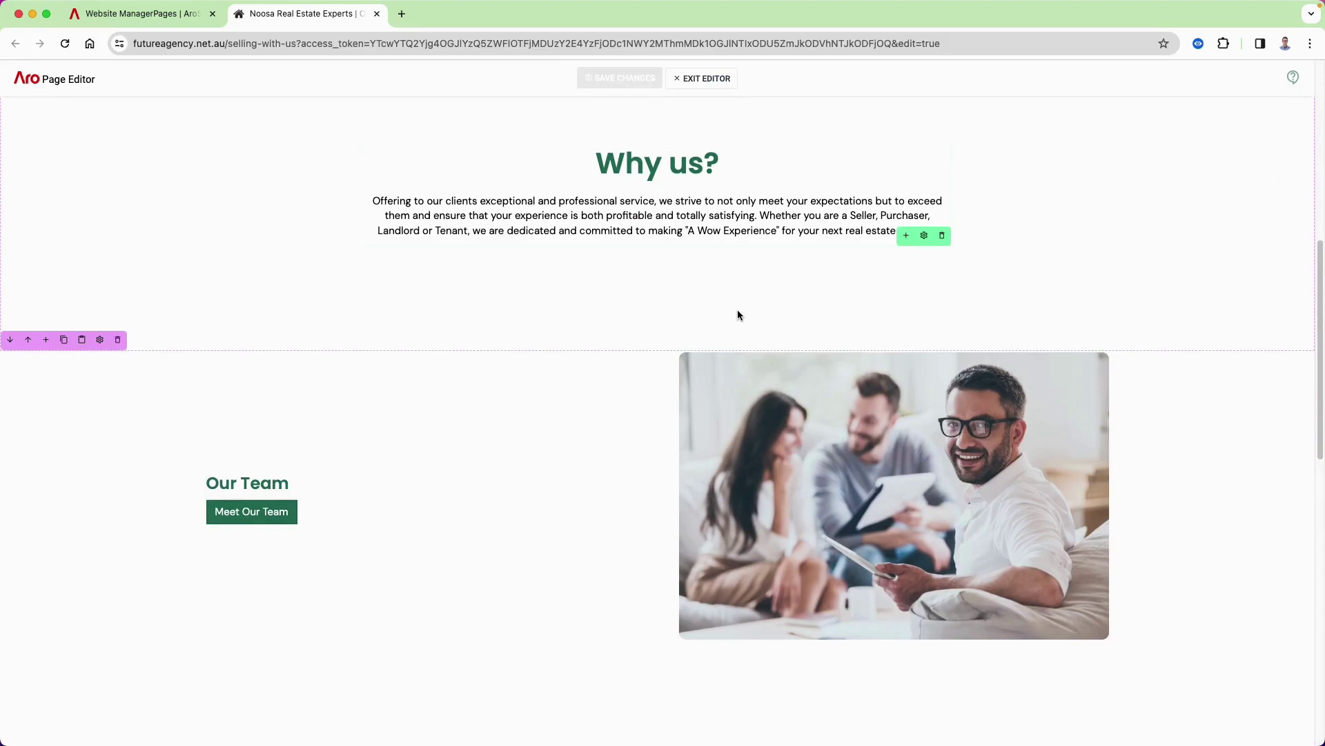
pyautogui.scroll(3, 763, 295)
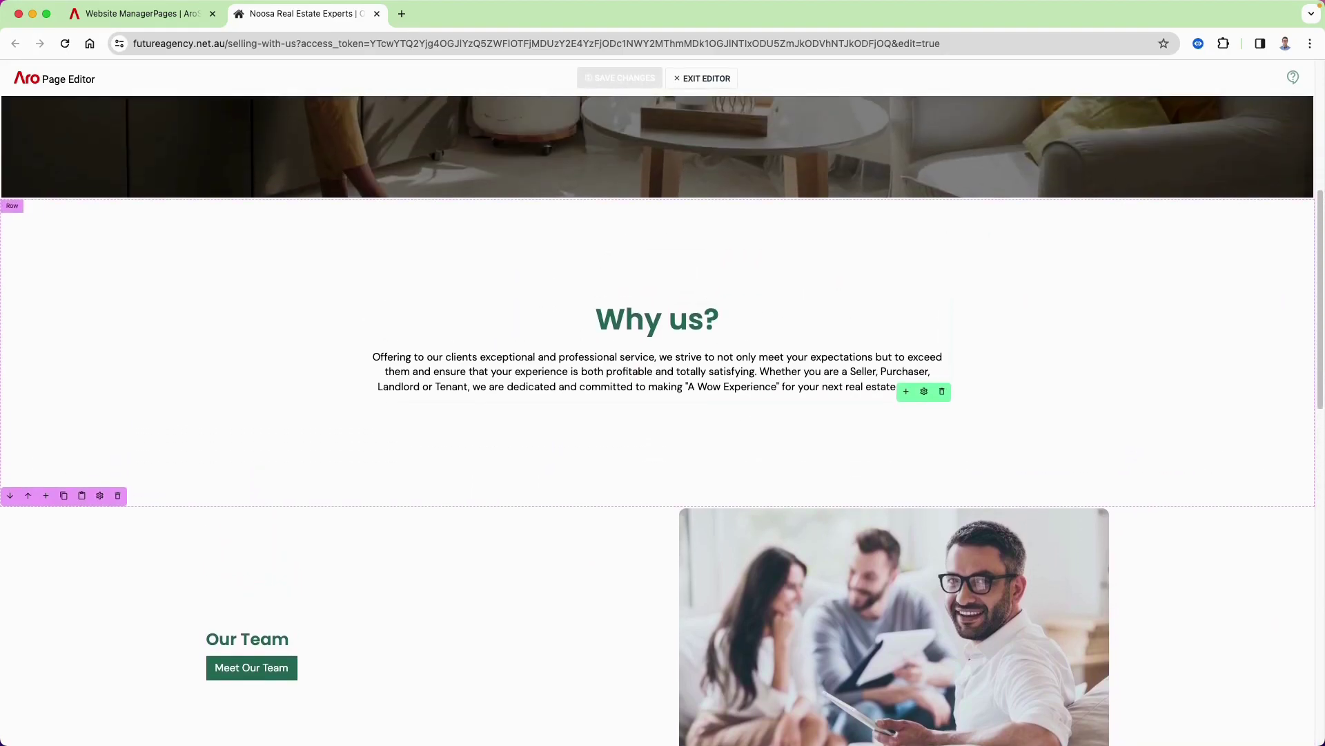
pyautogui.scroll(1, 709, 372)
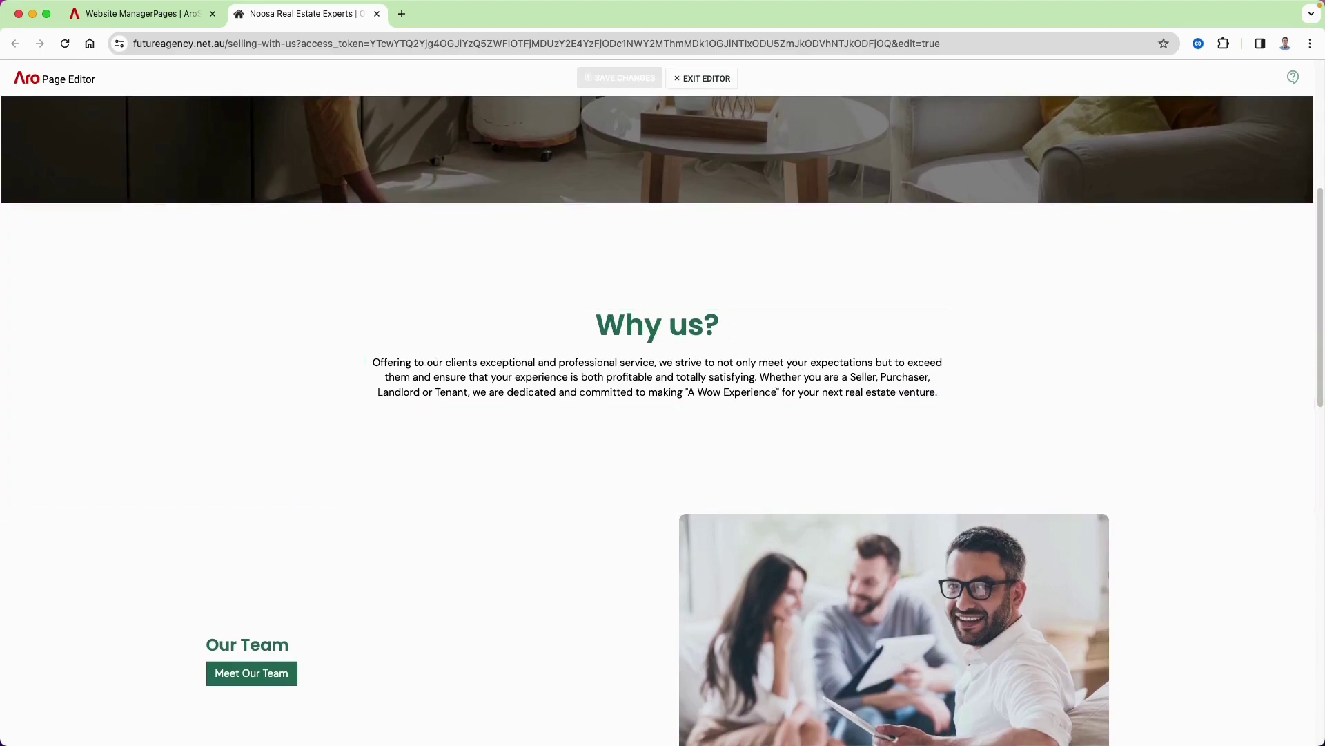
pyautogui.scroll(5, 654, 387)
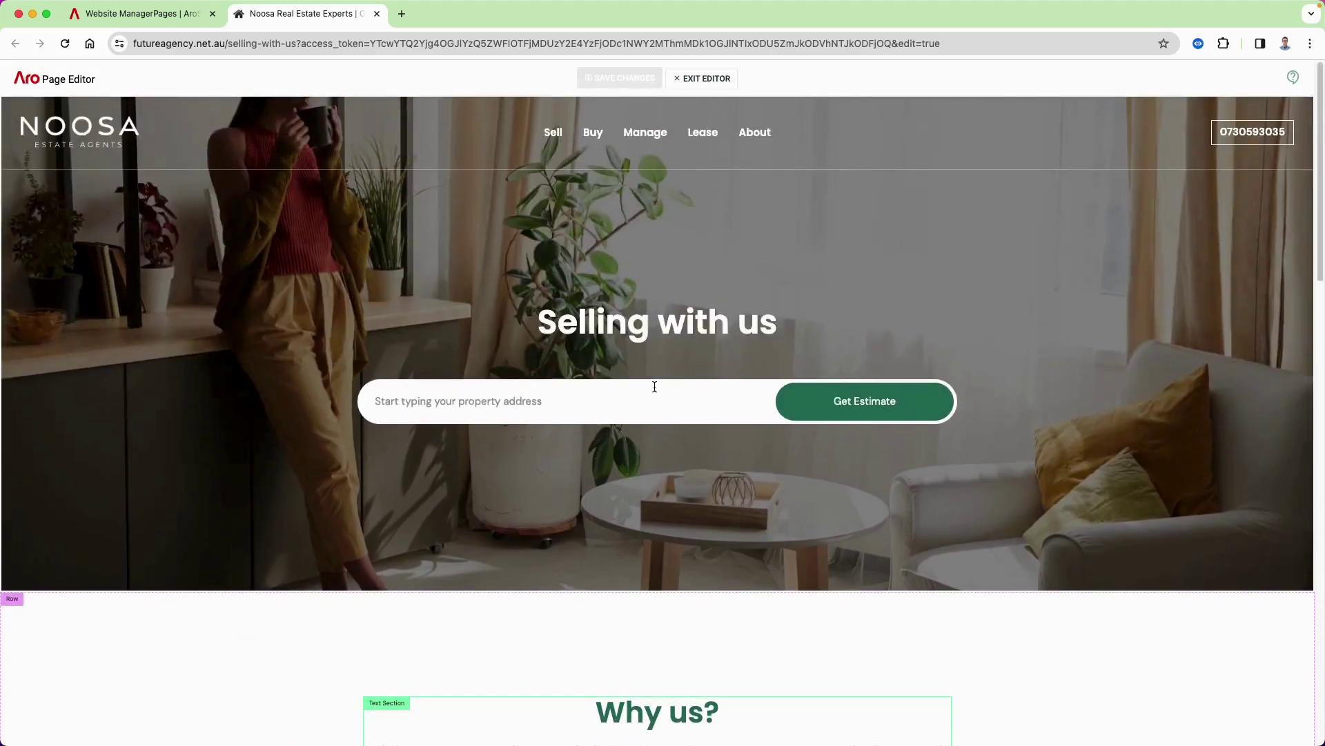
pyautogui.scroll(-5, 719, 473)
pyautogui.scroll(-5, 721, 474)
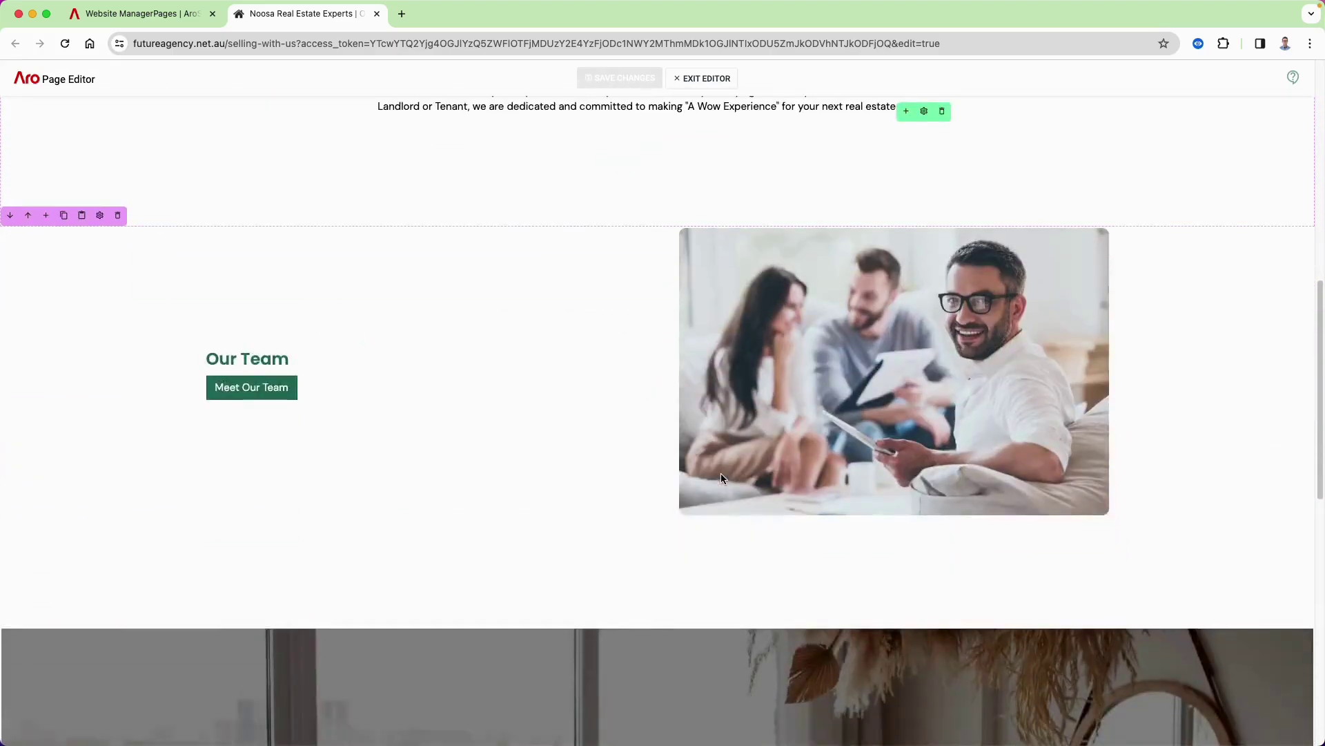
pyautogui.scroll(-2, 720, 474)
pyautogui.scroll(6, 719, 472)
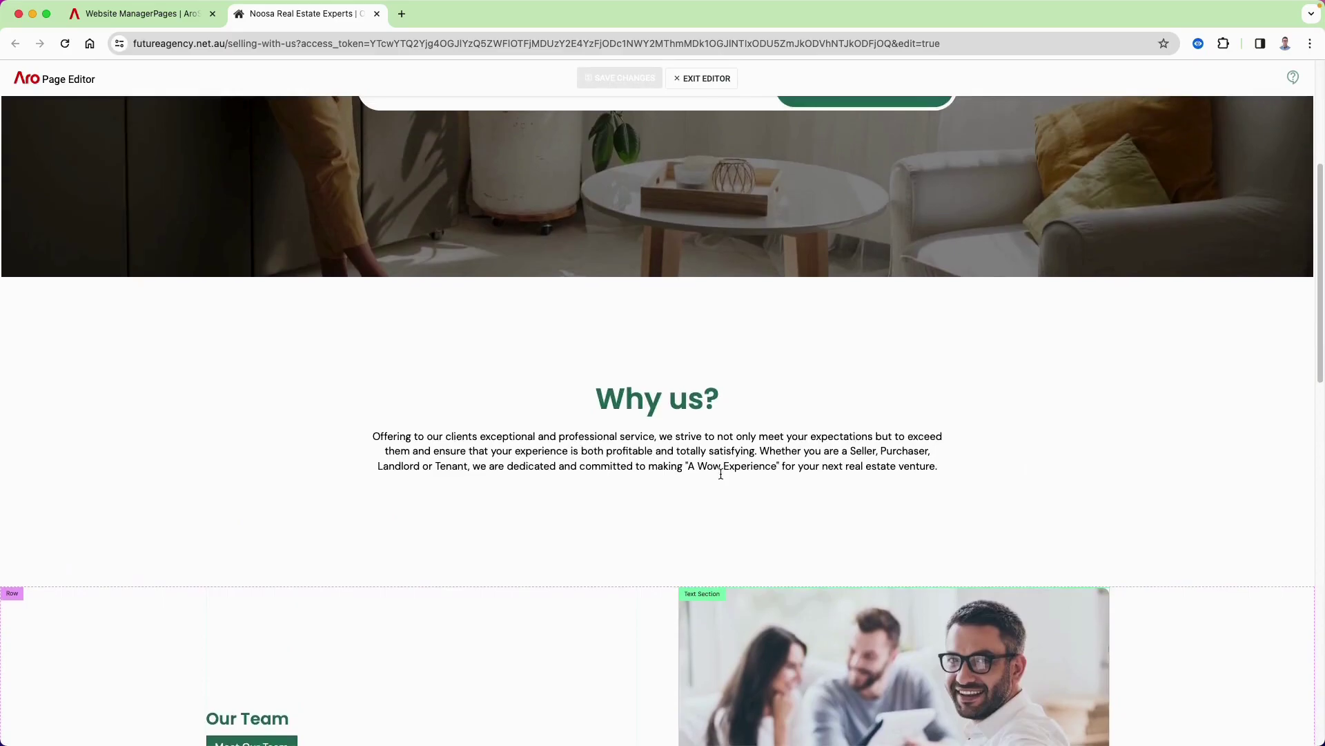
pyautogui.scroll(5, 721, 474)
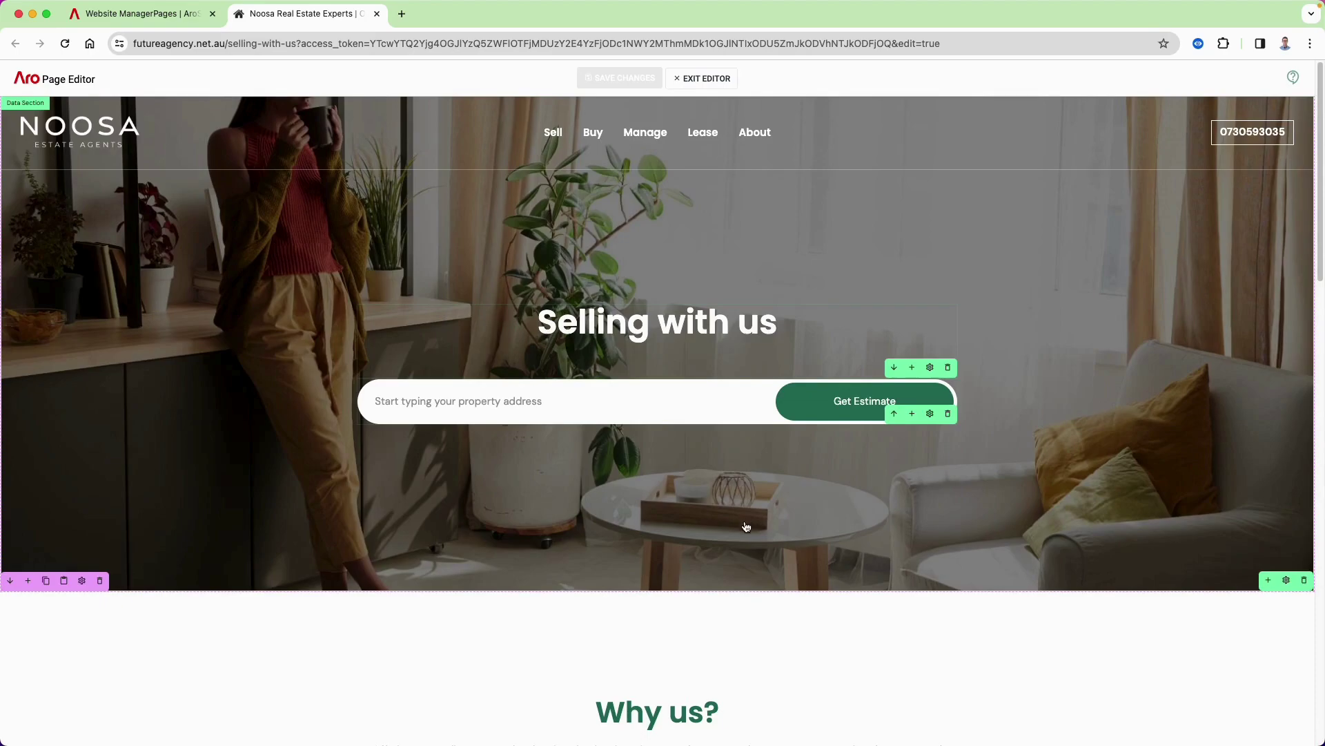
# Step: Replace the "Why us?" heading with "We have been serving Noosa families for over 15 years"
pyautogui.scroll(-3, 750, 531)
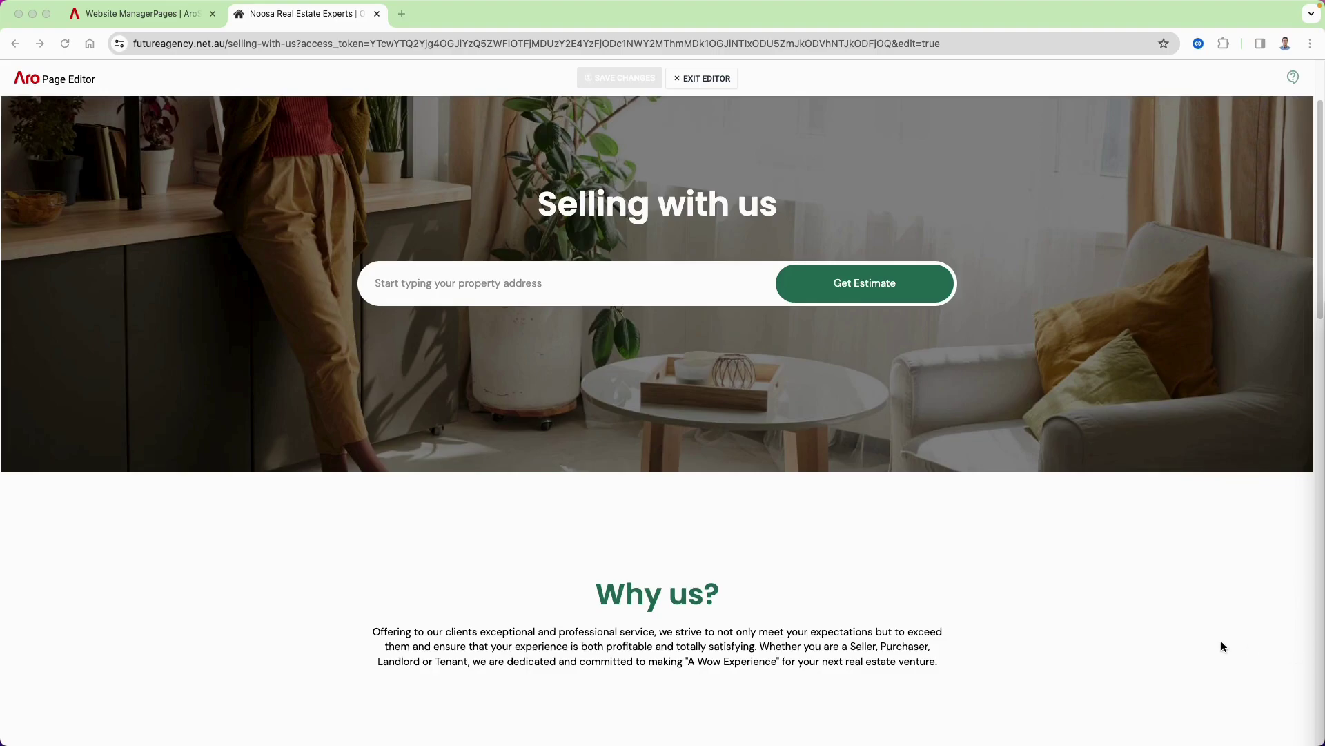
pyautogui.doubleClick(639, 590)
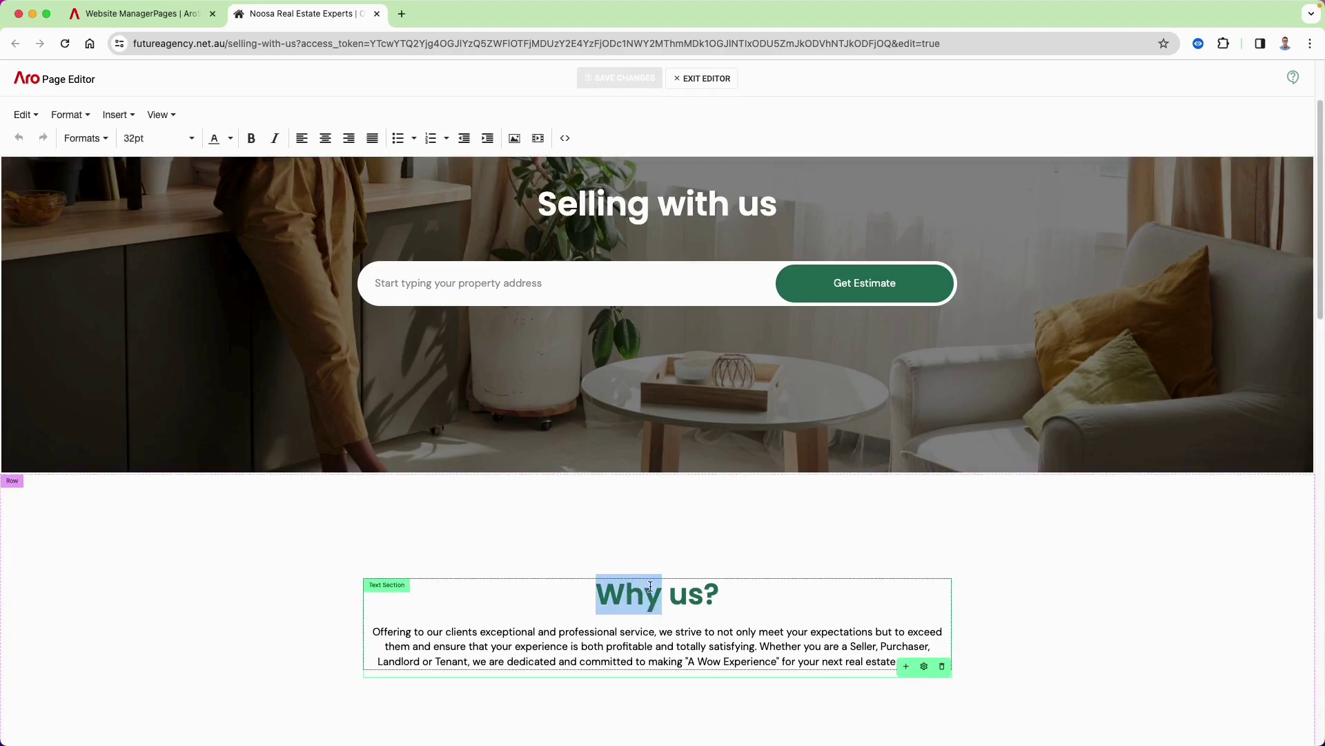
pyautogui.moveTo(720, 592); pyautogui.dragTo(625, 598)
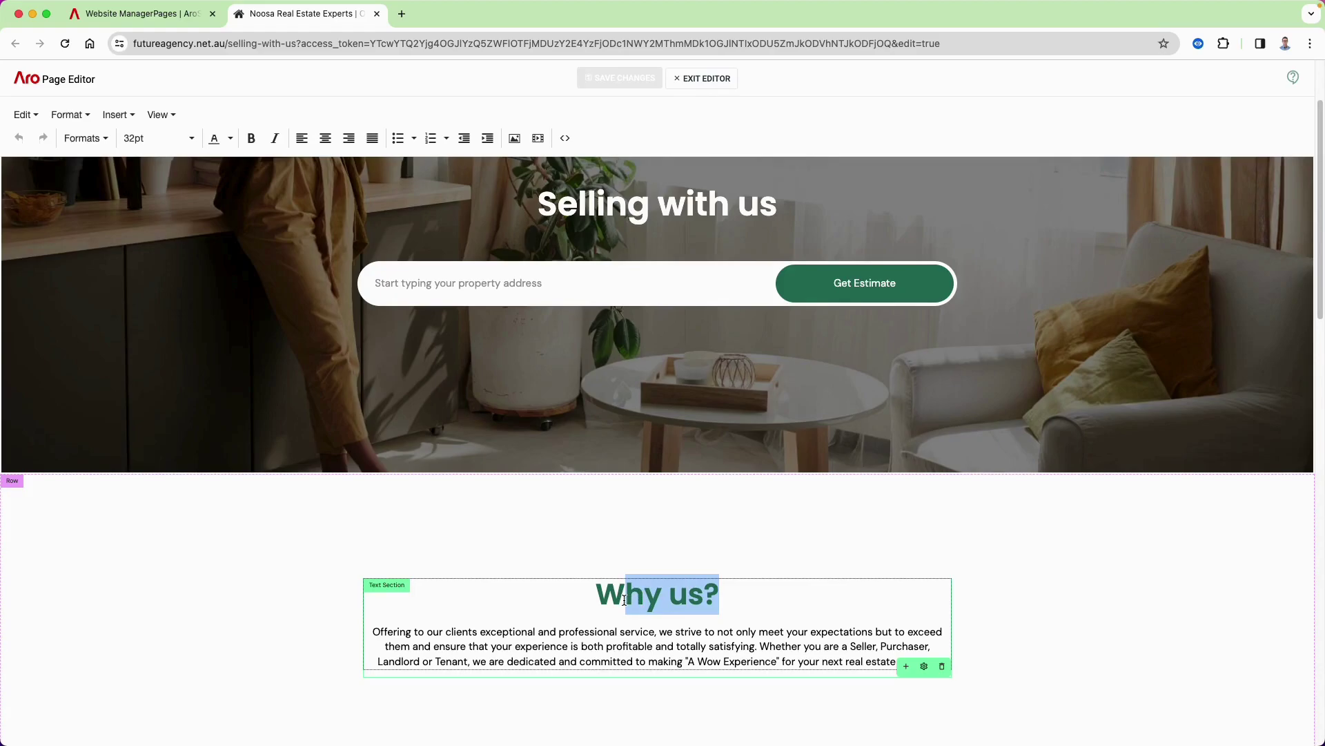
pyautogui.moveTo(718, 586); pyautogui.dragTo(607, 601)
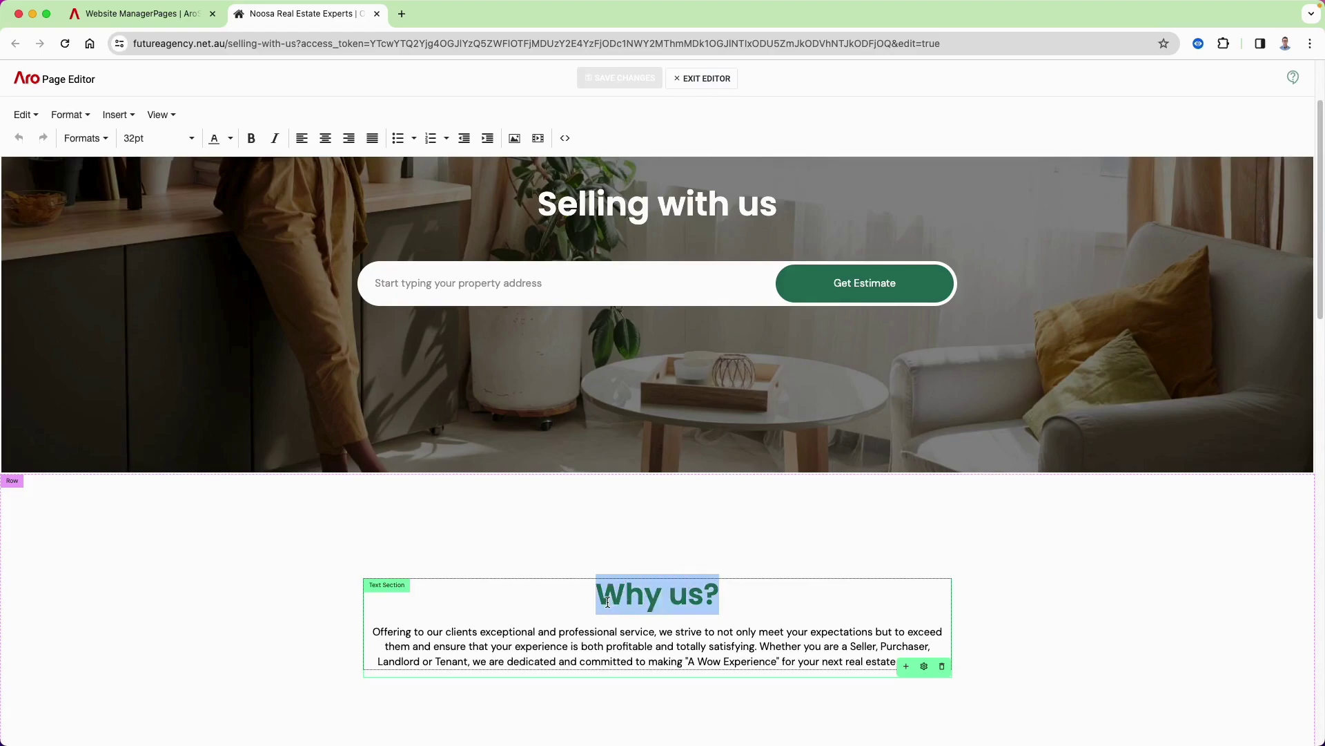
pyautogui.write('We have been serving Noosa families for over 15 years')
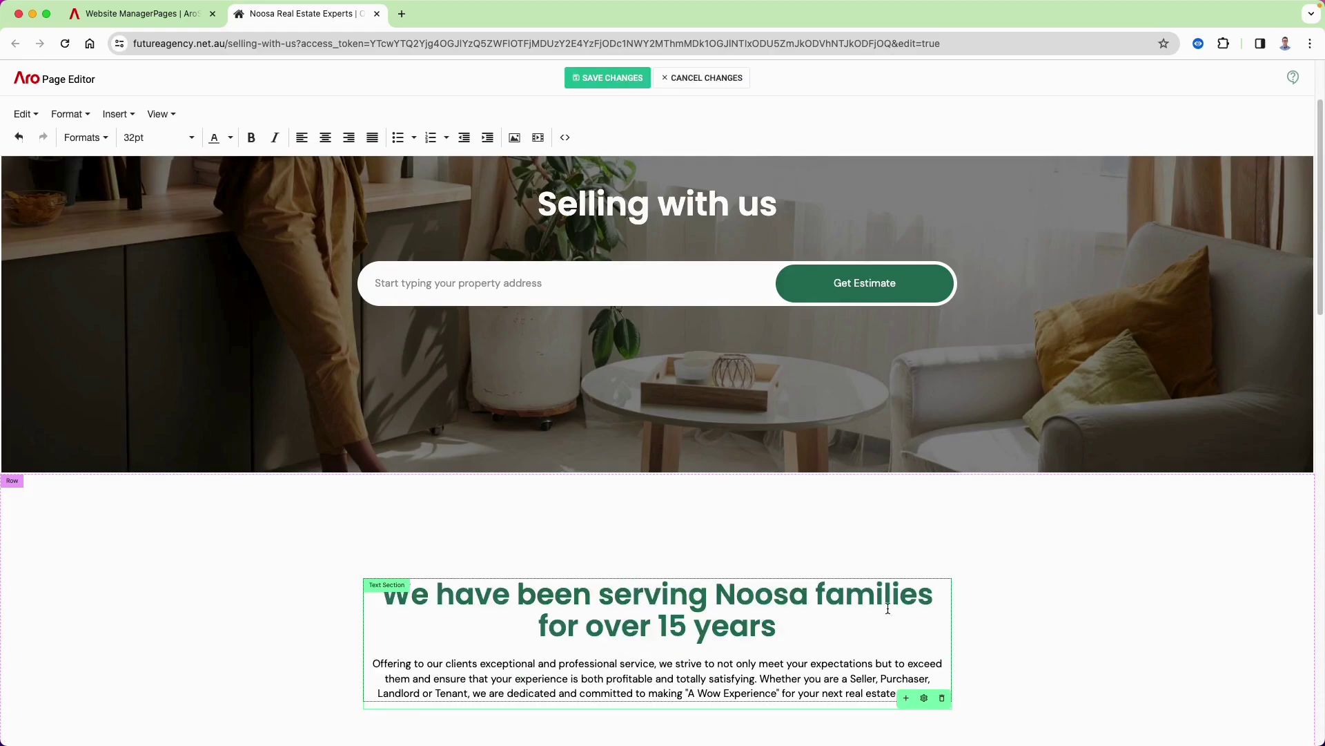
pyautogui.click(1108, 607)
pyautogui.scroll(-3, 872, 559)
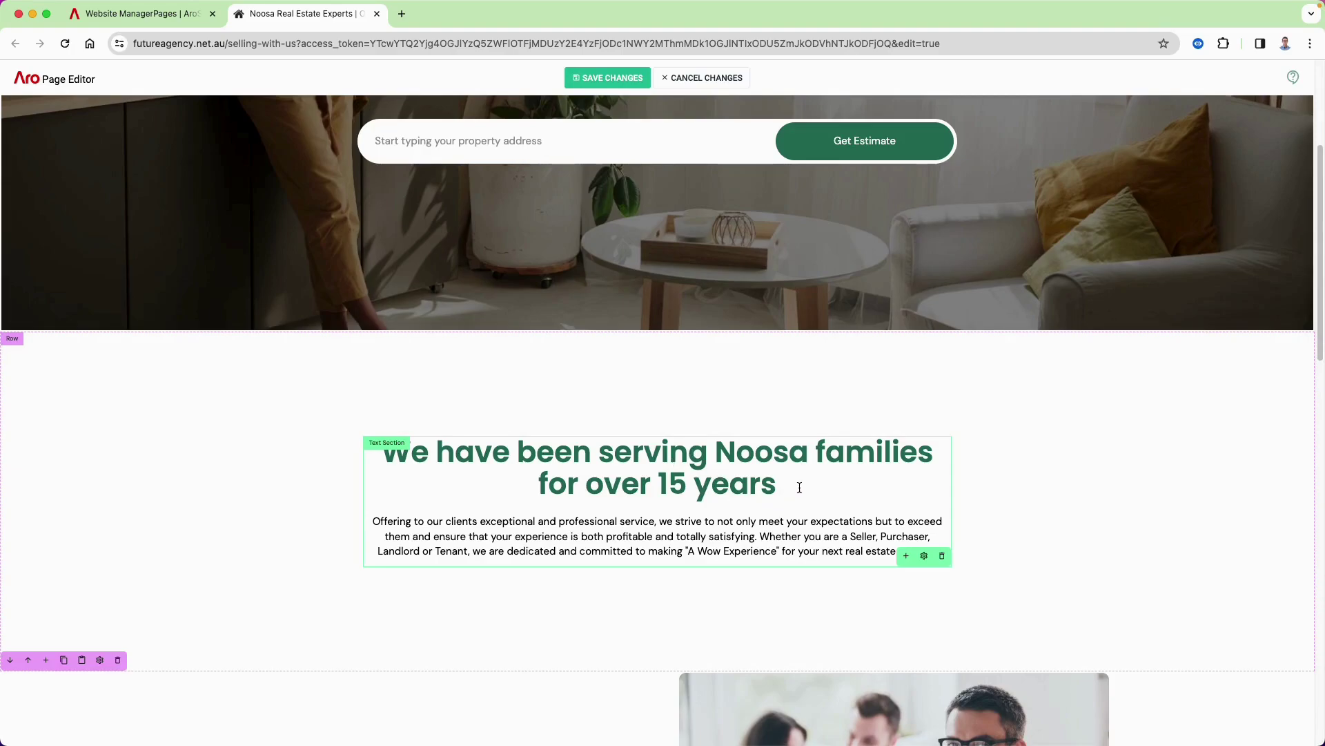
# Step: Insert a new line reading "Why us?" above the Noosa families heading
pyautogui.scroll(-2, 763, 418)
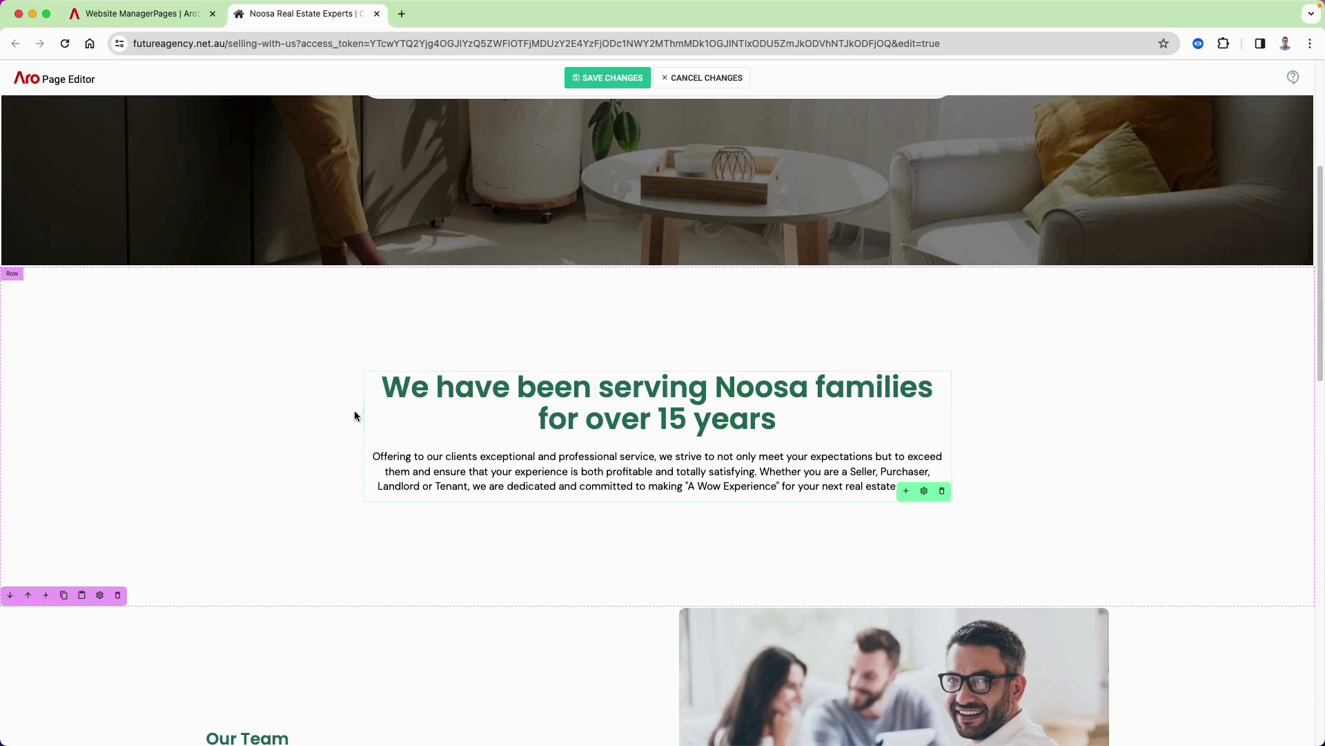
pyautogui.click(389, 394)
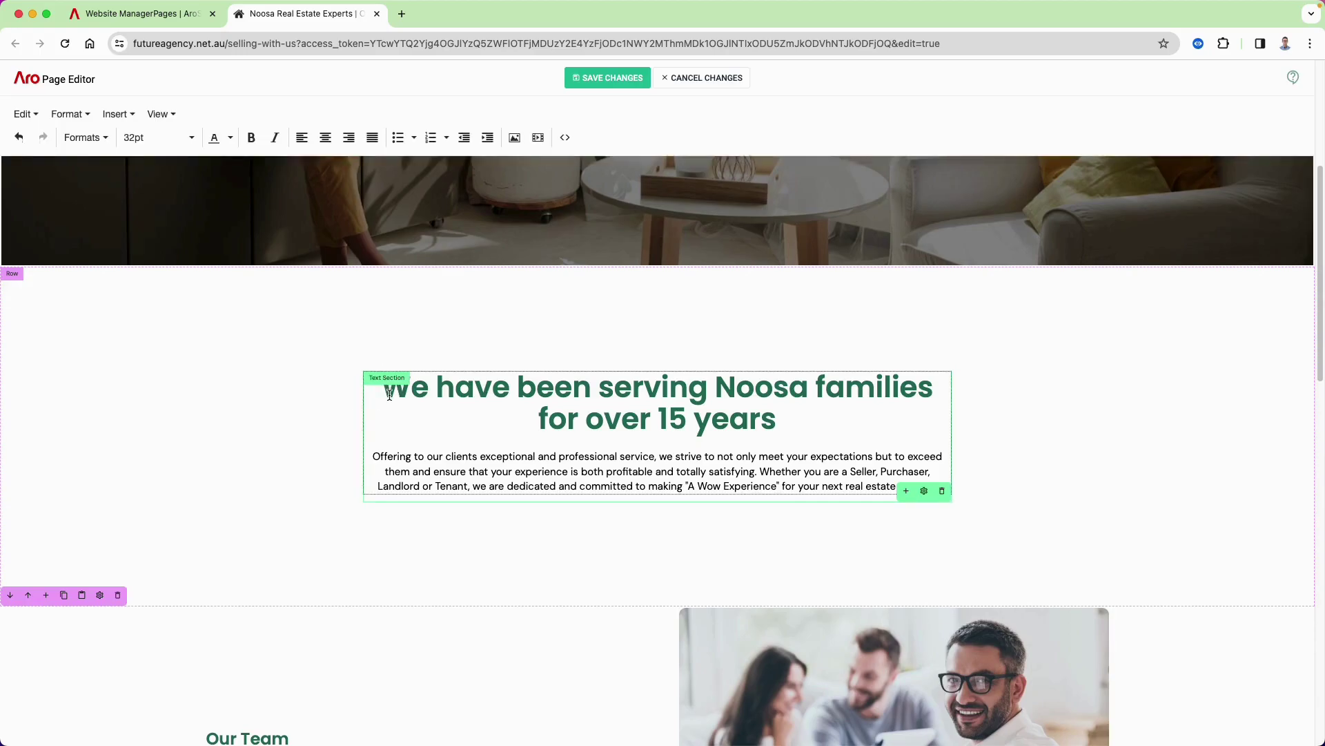
pyautogui.press('Return')
pyautogui.press('Up')
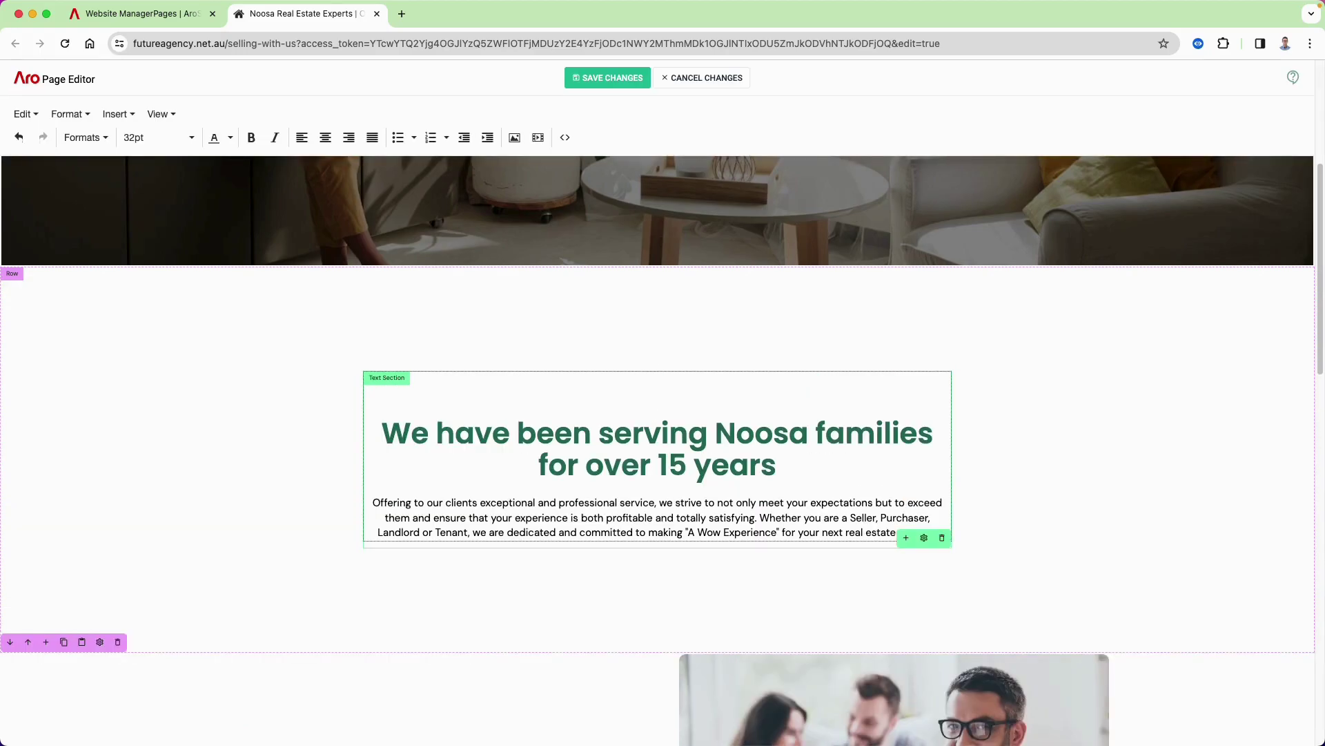
pyautogui.write('Why us')
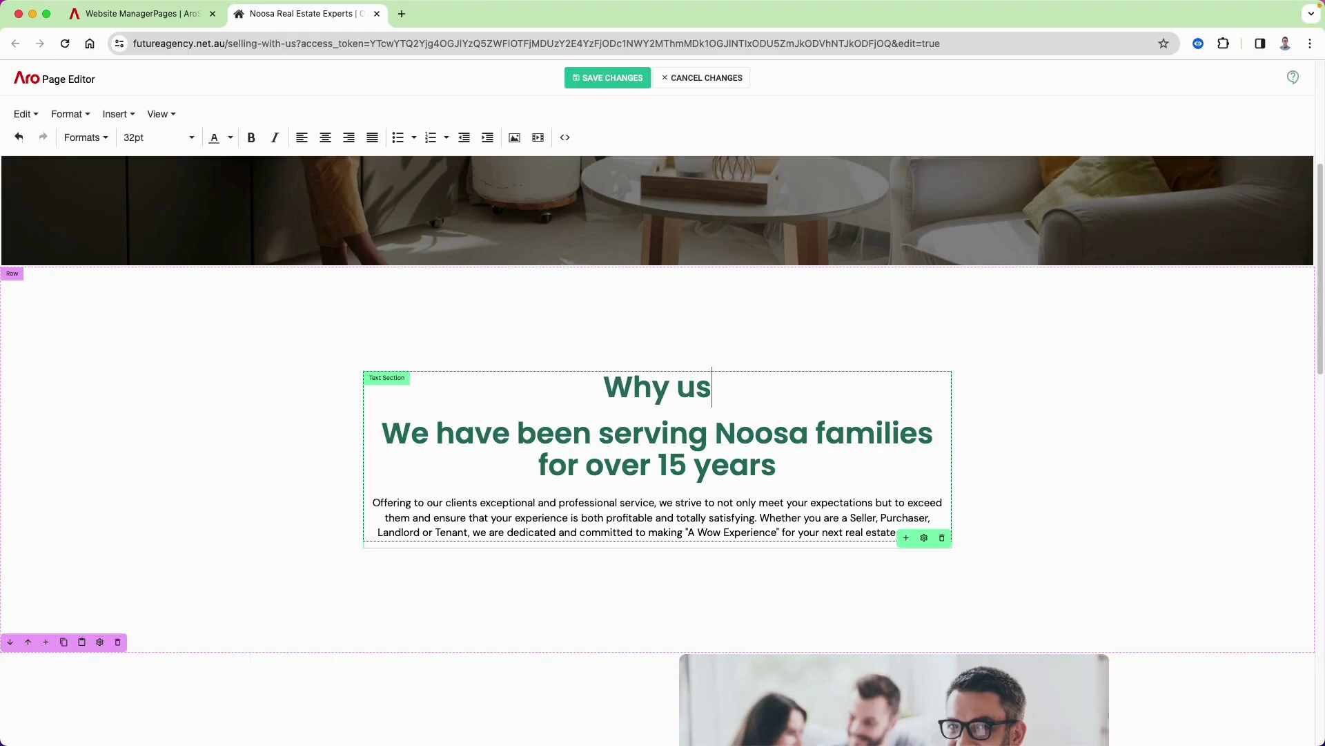
pyautogui.write('?')
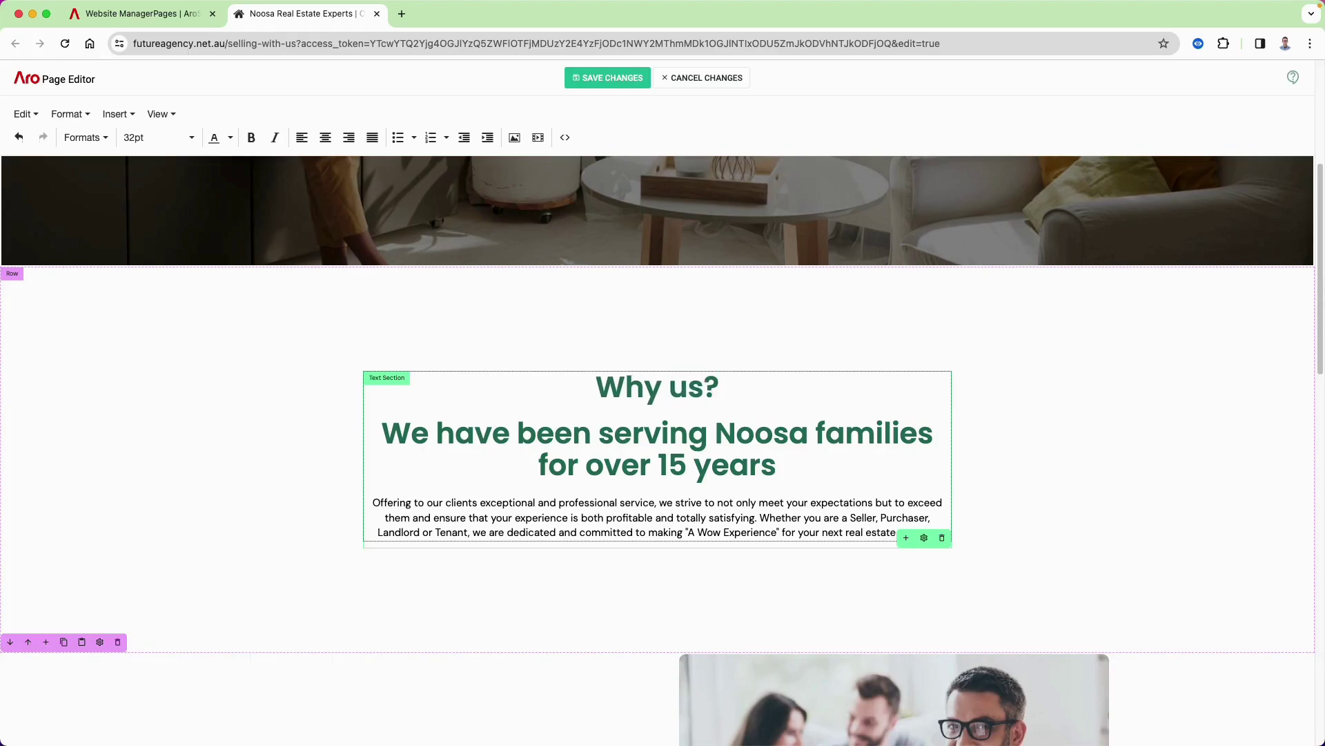
# Step: Format the "Why us?" line as Heading 6
pyautogui.moveTo(727, 391); pyautogui.dragTo(578, 391)
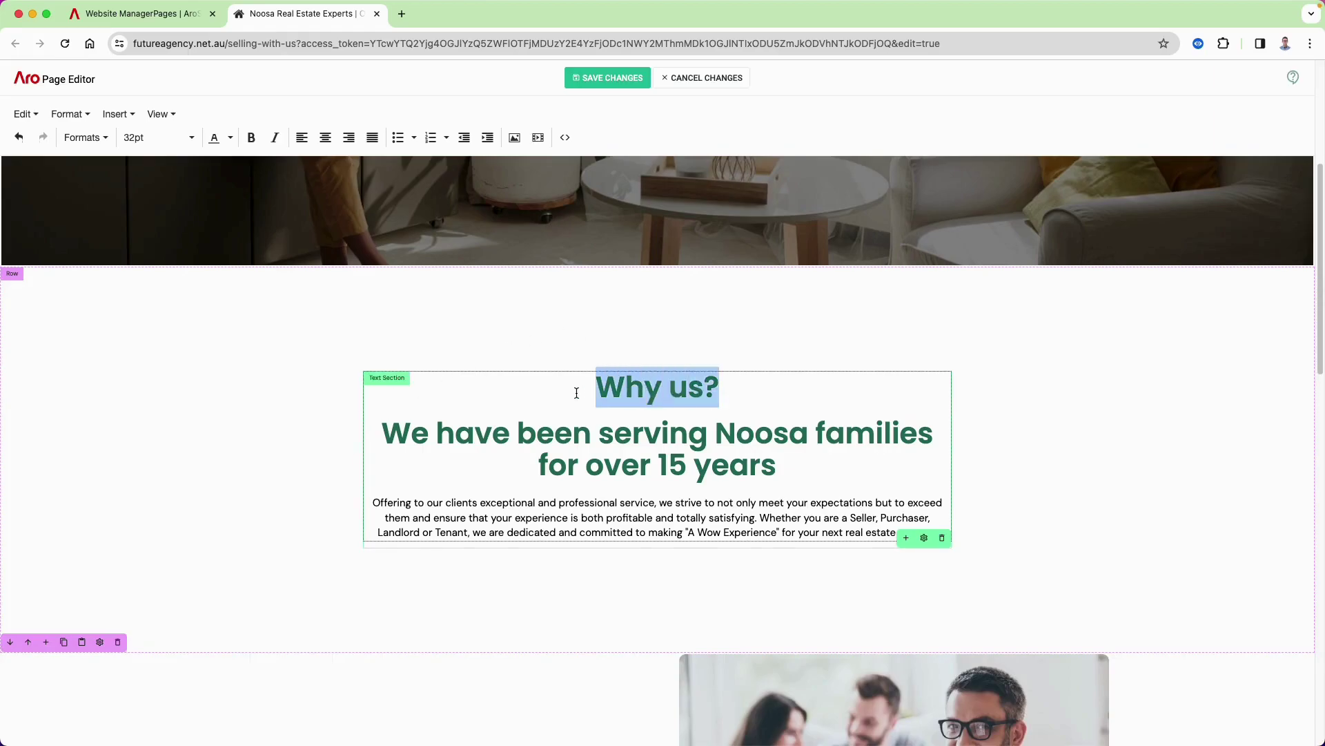
pyautogui.click(69, 114)
pyautogui.moveTo(110, 270)
pyautogui.moveTo(206, 269)
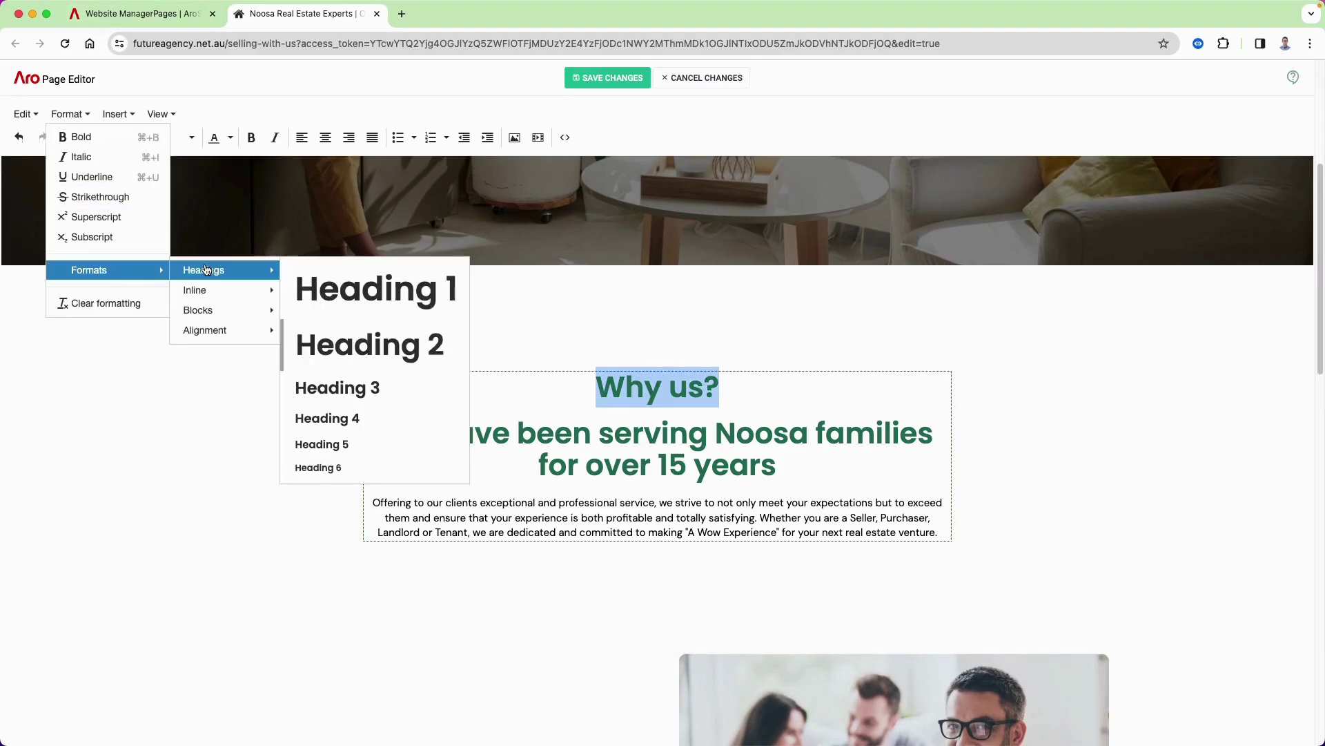
pyautogui.click(345, 467)
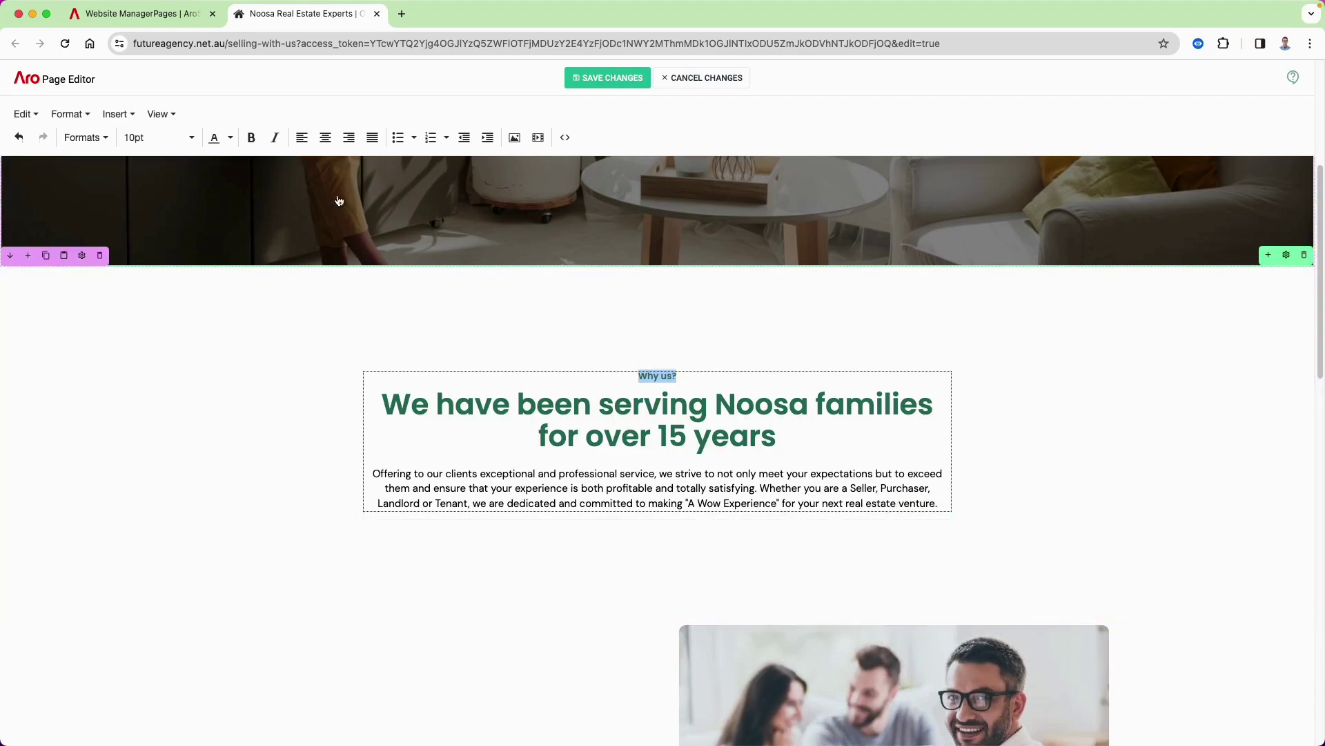
# Step: Change the text colour of the "Why us?" line above the Noosa families heading to grey
pyautogui.click(230, 137)
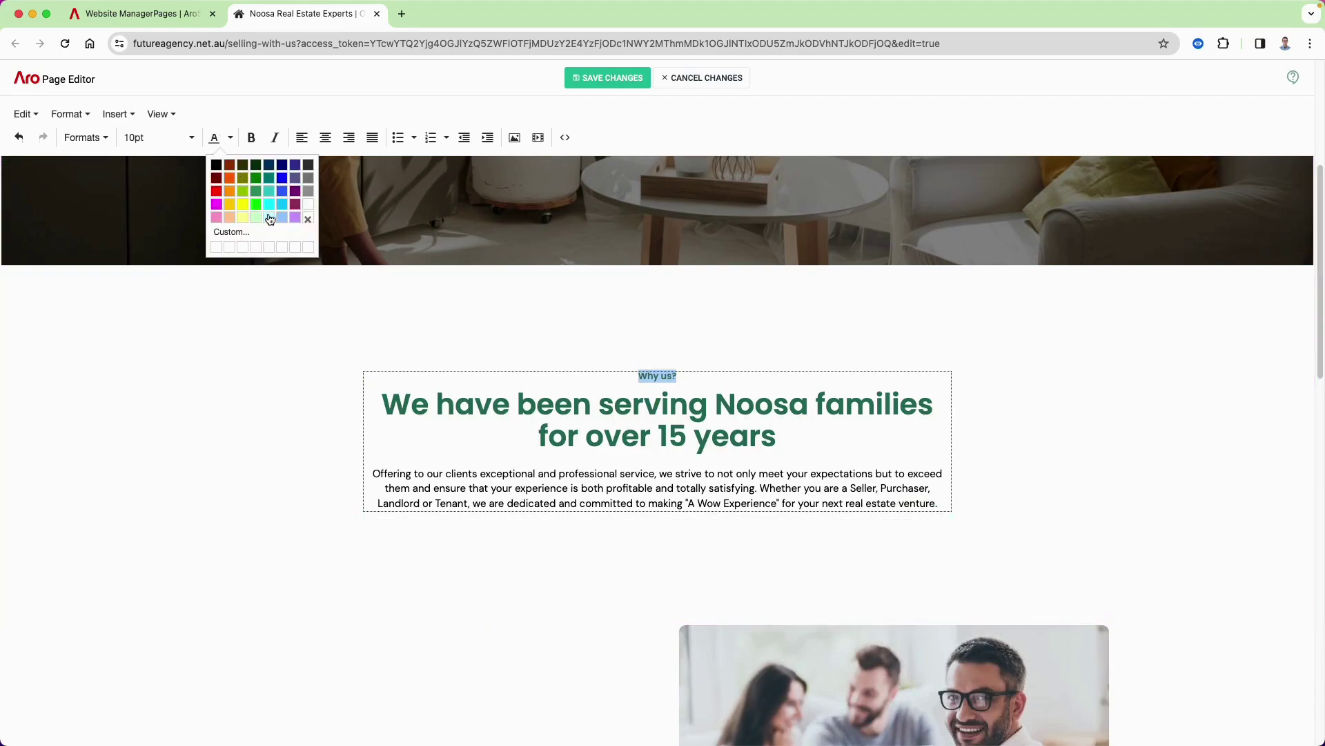
pyautogui.click(309, 196)
pyautogui.click(1050, 423)
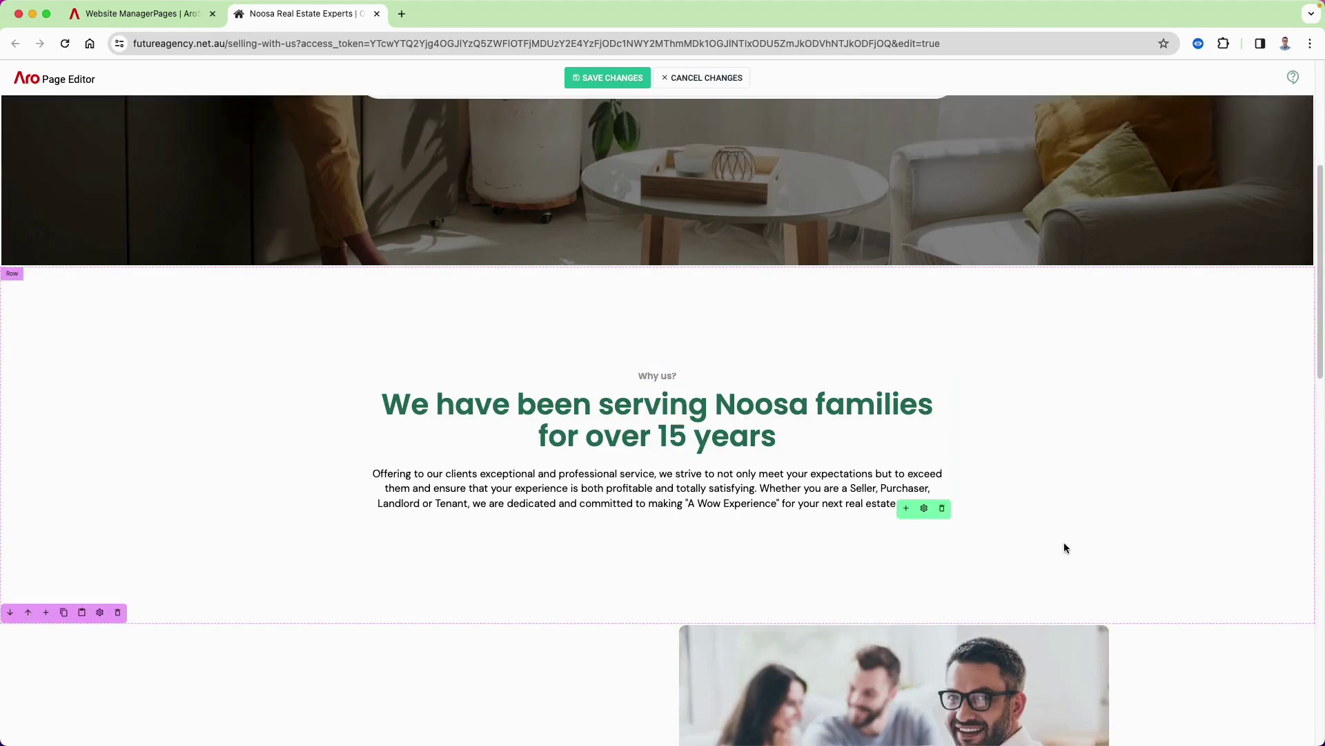
# Step: Rewrite the "Why us?" line in capitals as "WHY US?"
pyautogui.moveTo(671, 376); pyautogui.dragTo(637, 376)
pyautogui.write('WHY')
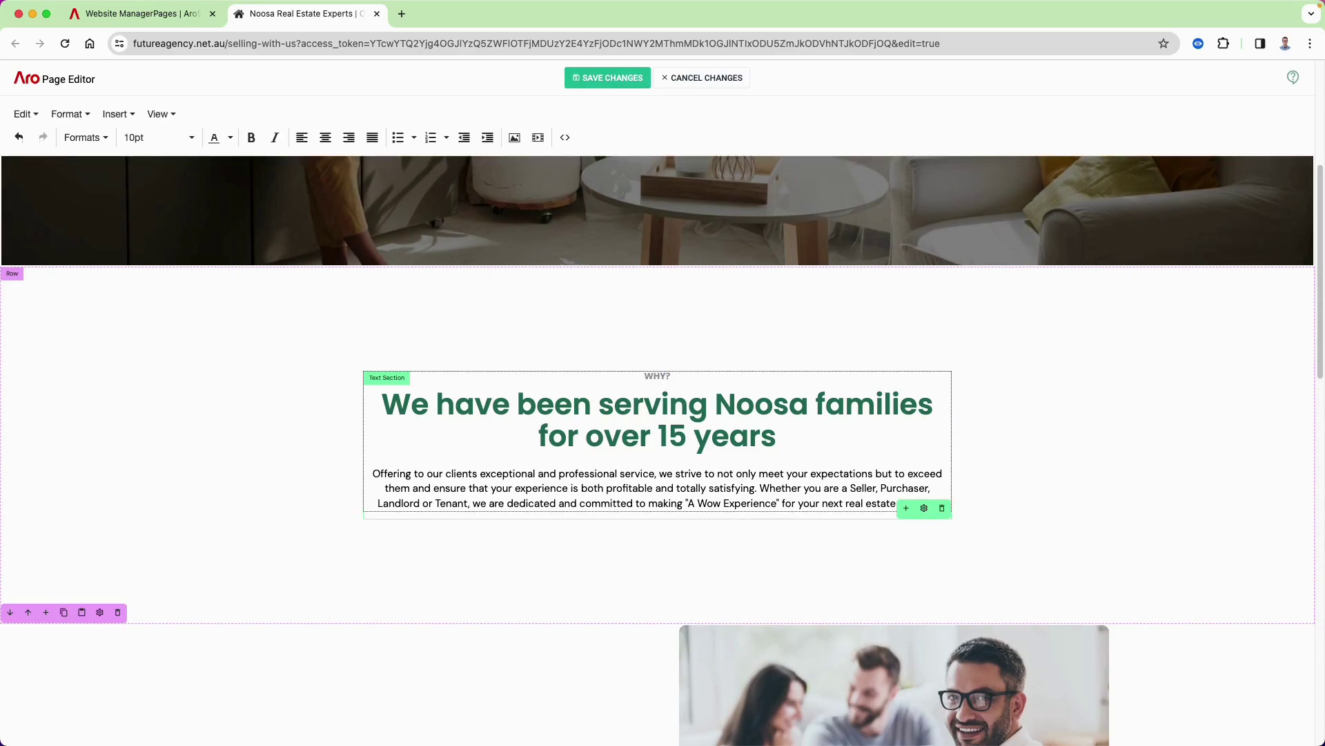
pyautogui.write(' US')
pyautogui.click(1224, 424)
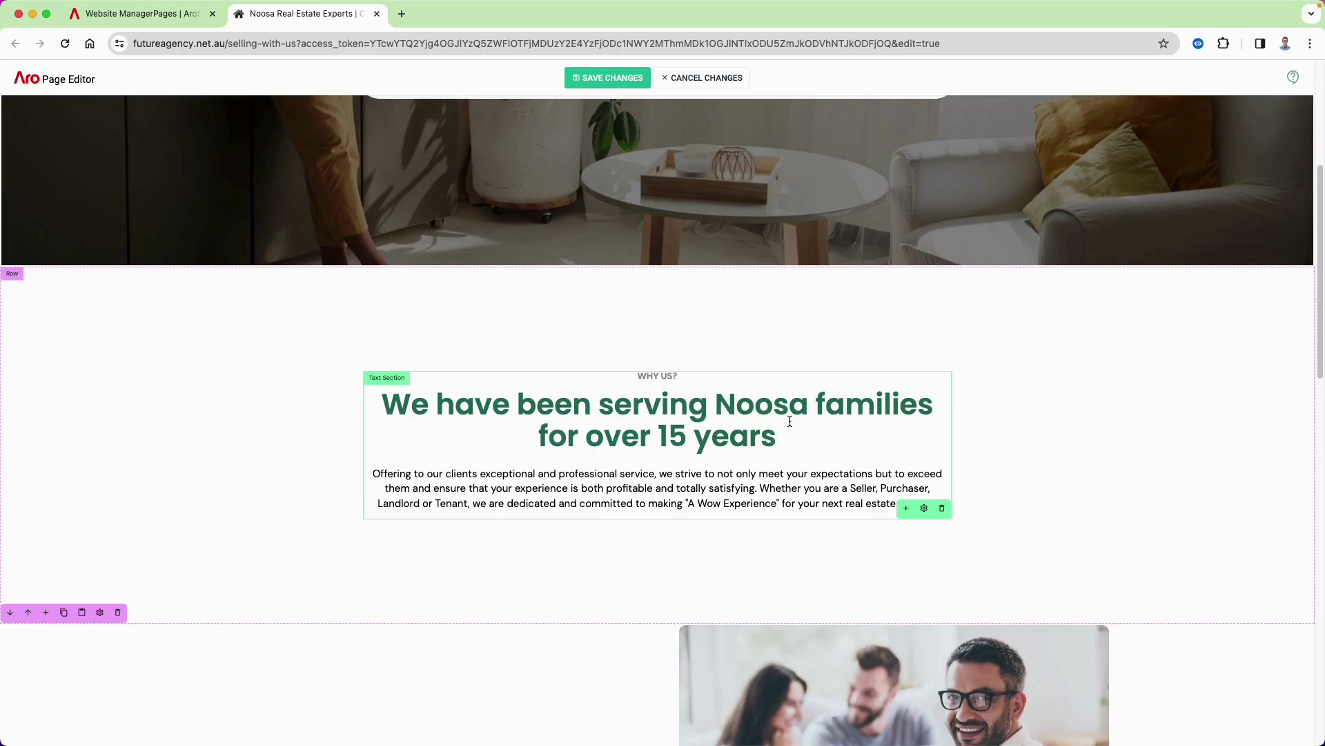
pyautogui.moveTo(778, 440); pyautogui.dragTo(381, 406)
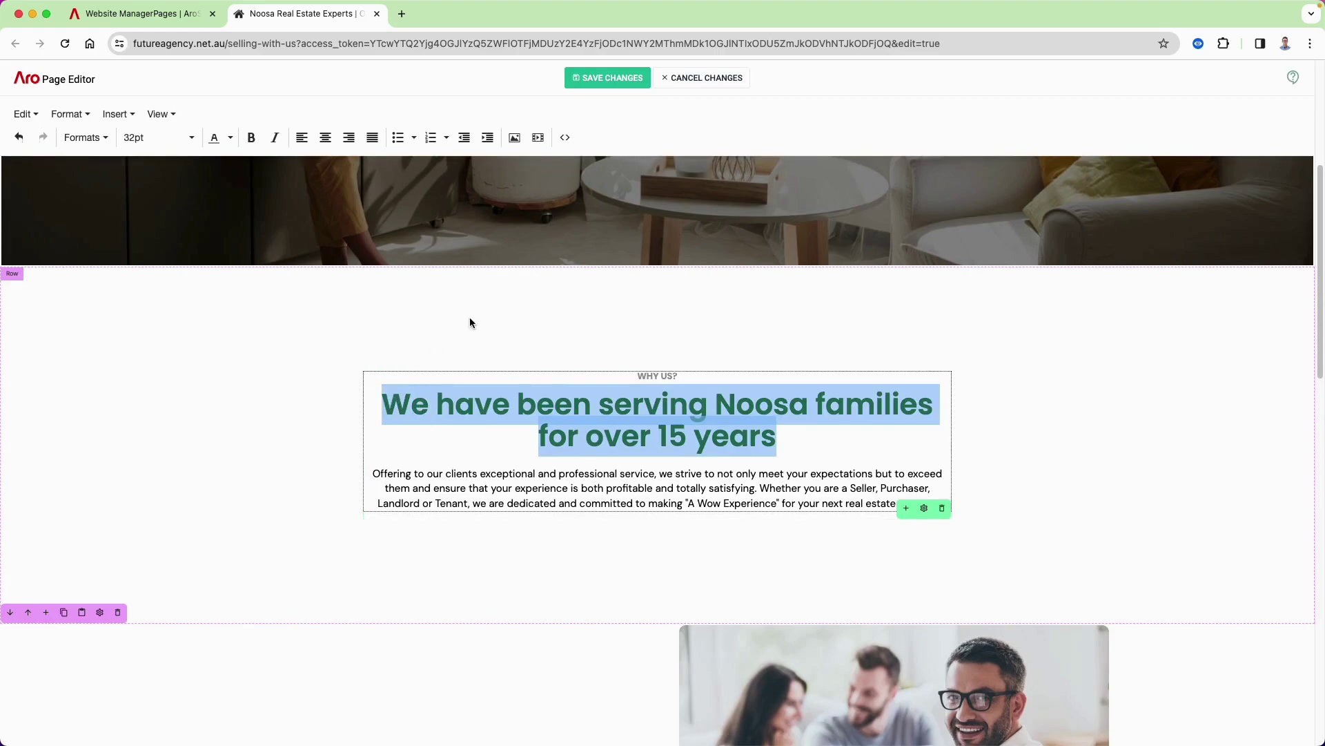
pyautogui.click(1004, 411)
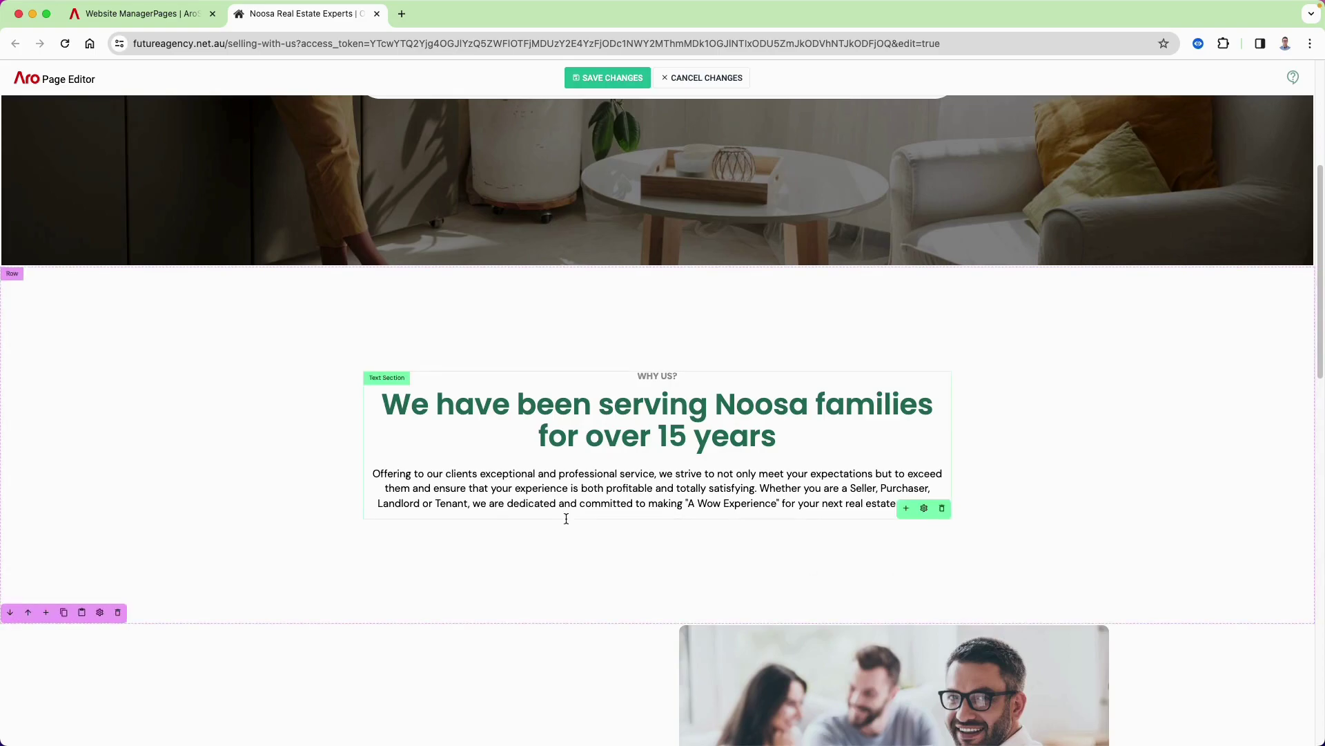
# Step: Replace the "Our Team" heading beside the team photo with "We are a team of Noosa locals"
pyautogui.scroll(-3, 530, 474)
pyautogui.scroll(-3, 530, 473)
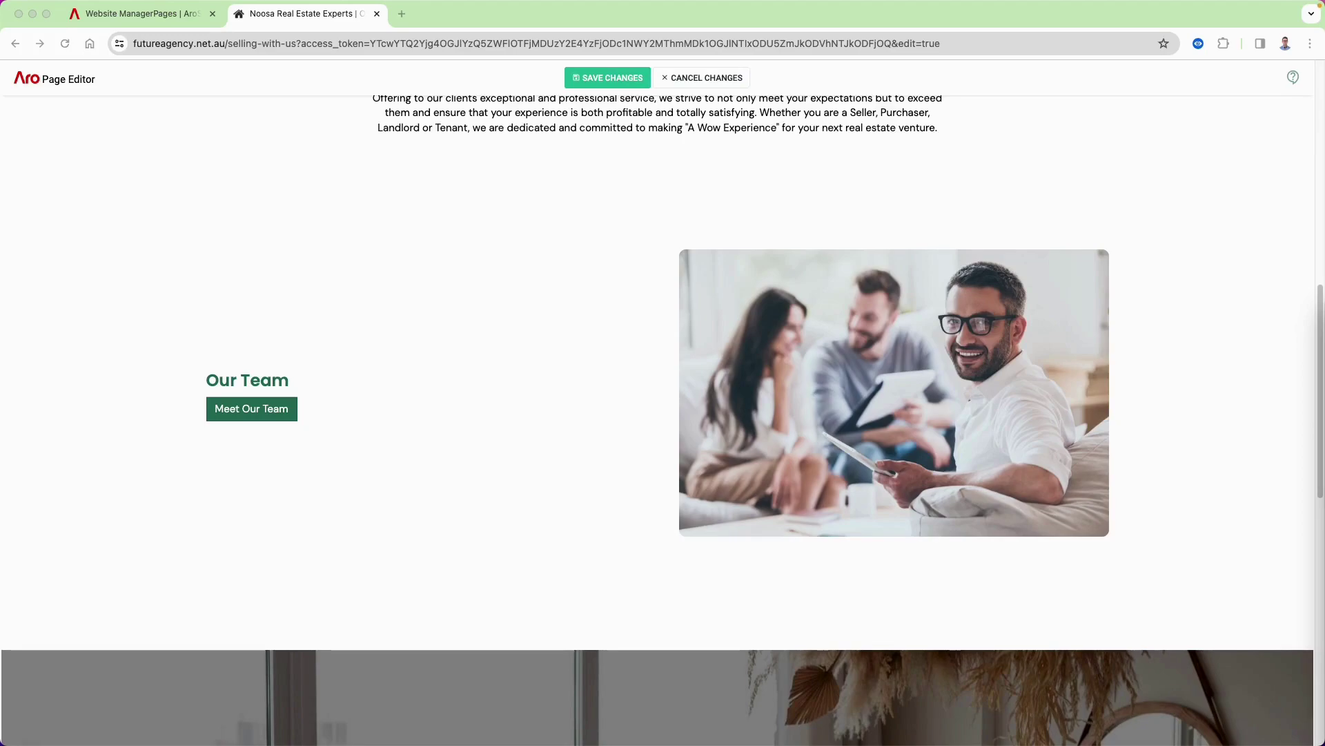
pyautogui.click(289, 380)
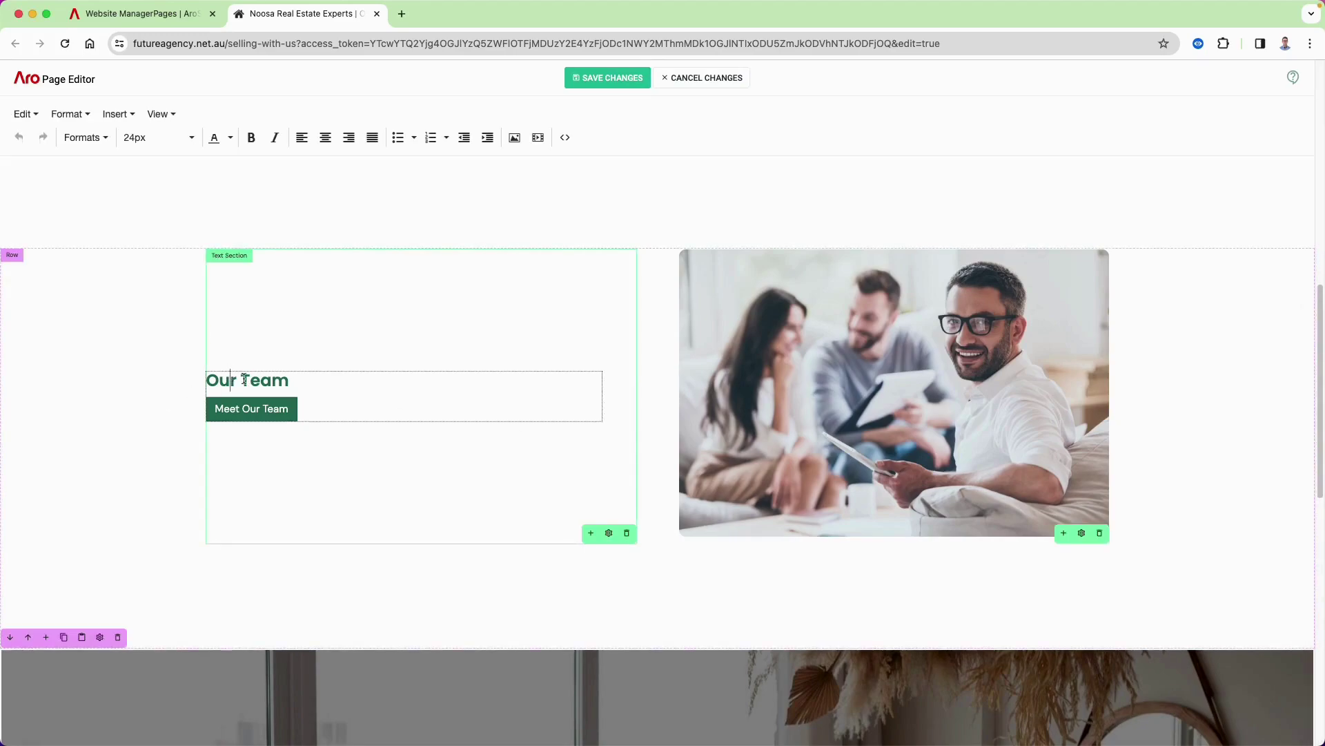
pyautogui.moveTo(289, 380); pyautogui.dragTo(192, 380)
pyautogui.write('We are a team of Noosa locals')
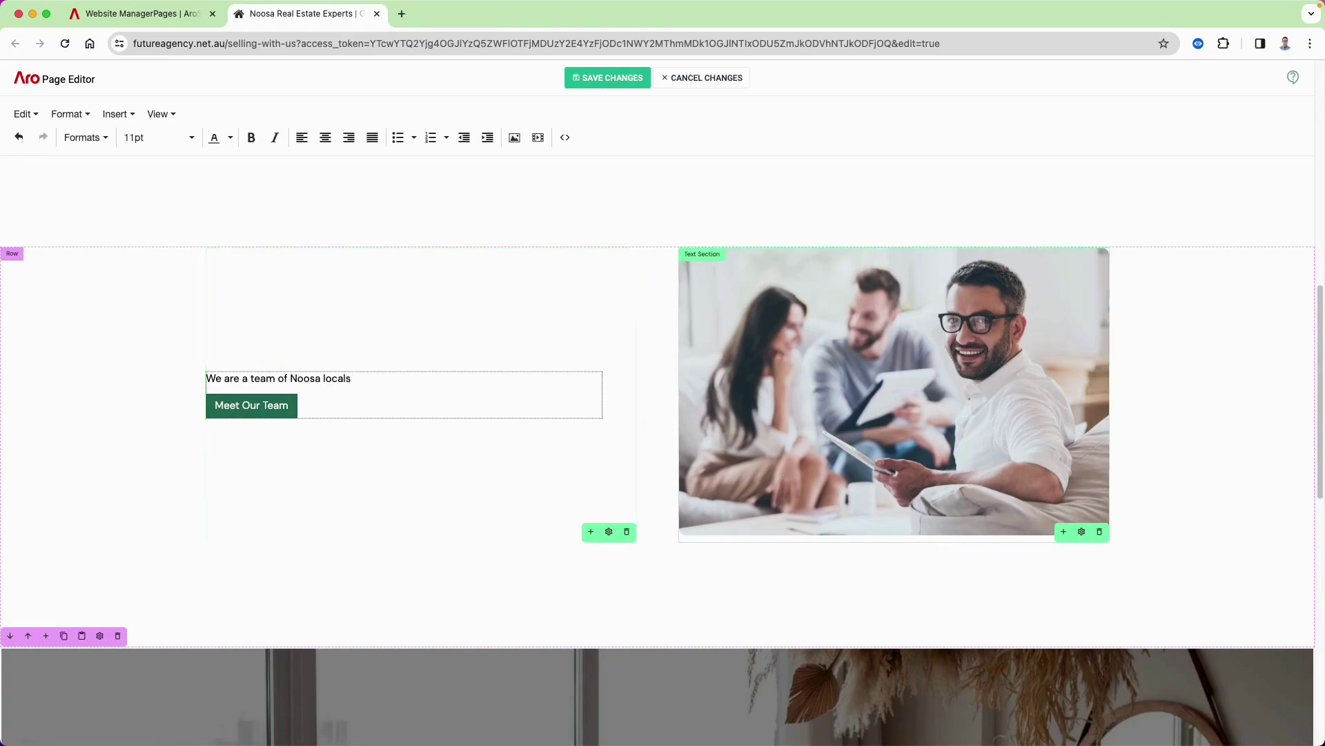
# Step: Add a paragraph above the Meet Our Team link beginning "Meet our exceptional team of real estate experts specialising in the vibrant Noosa region."
pyautogui.press('Return')
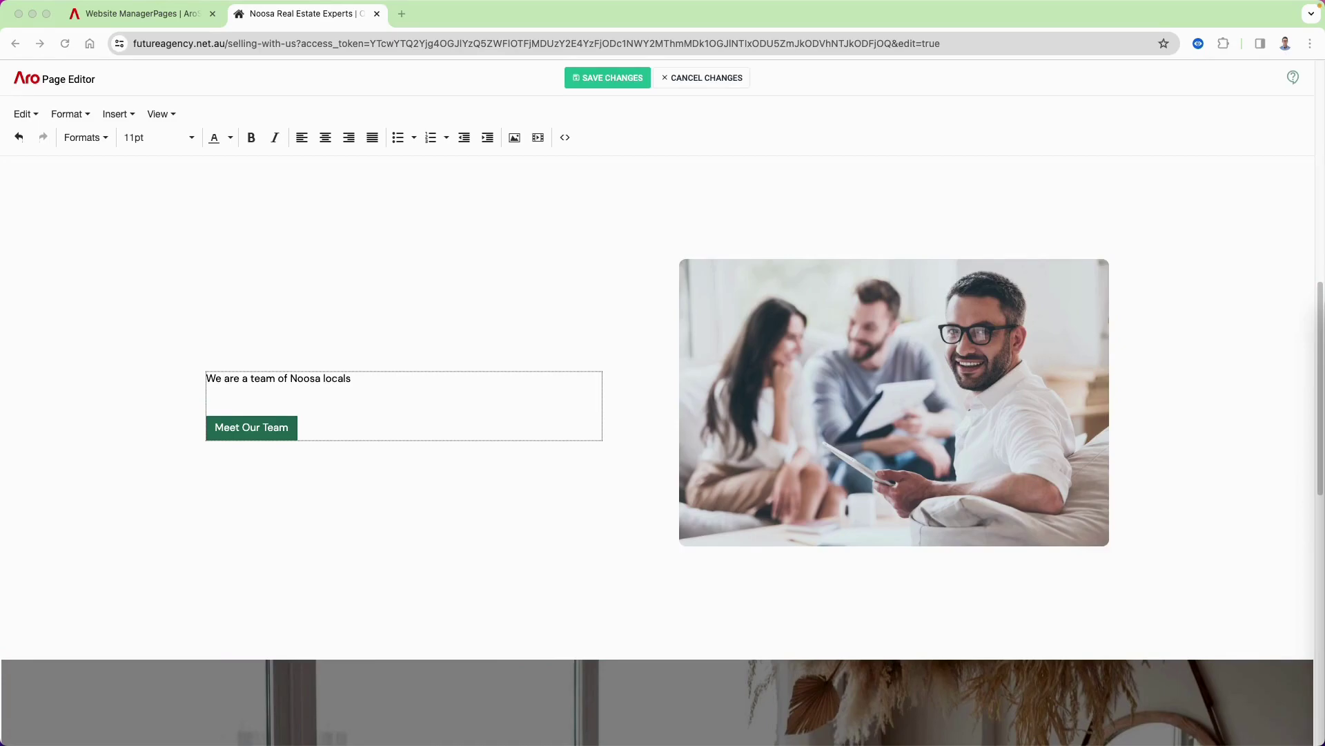
pyautogui.click(245, 403)
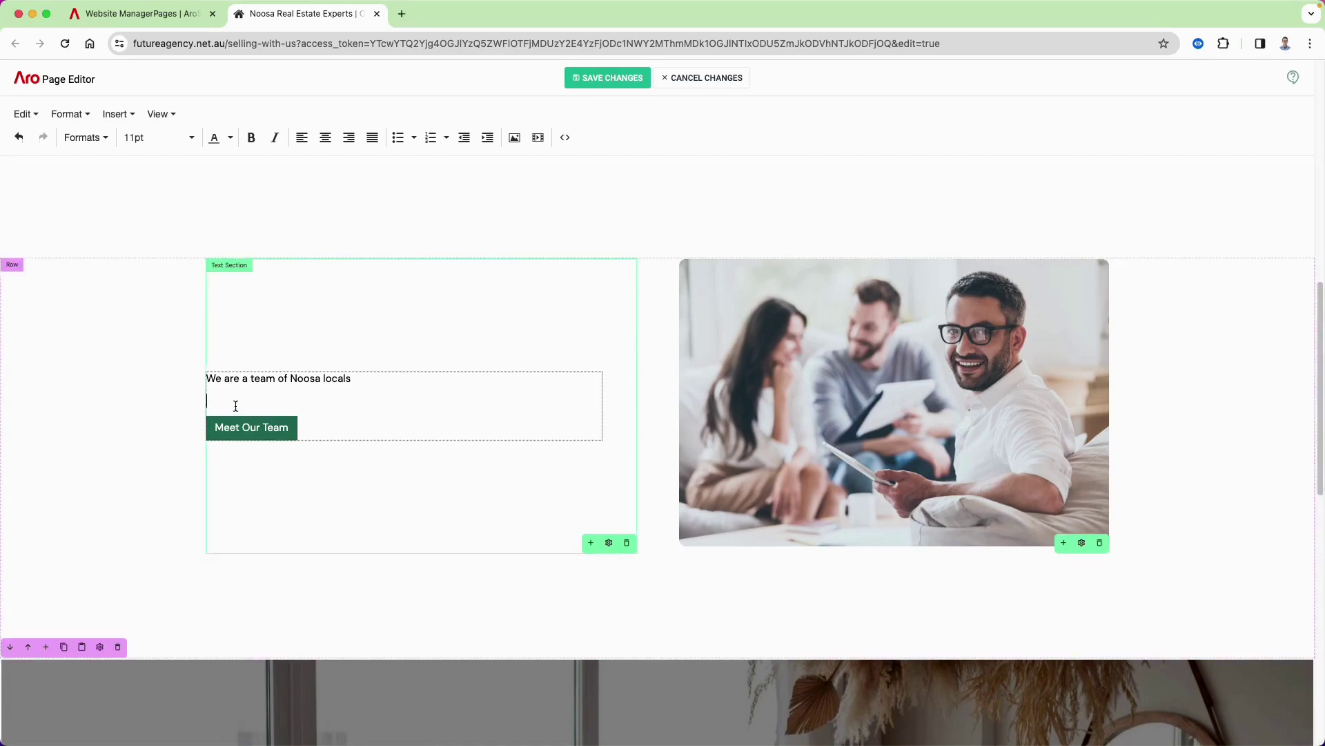
pyautogui.write('Meet our exceptional team of real estate experts specialising in the vibrant Noosa region. With a wealth of experience and a deep understanding of the local market, our agents are dedicated to providing unparalleled service. From luxurious beachfront properties to charming hinterland estates, we have the expertise to guide you through every aspect of buying or selling.')
# Step: Format the "We are a team of Noosa locals" line as Heading 2
pyautogui.tripleClick(263, 380)
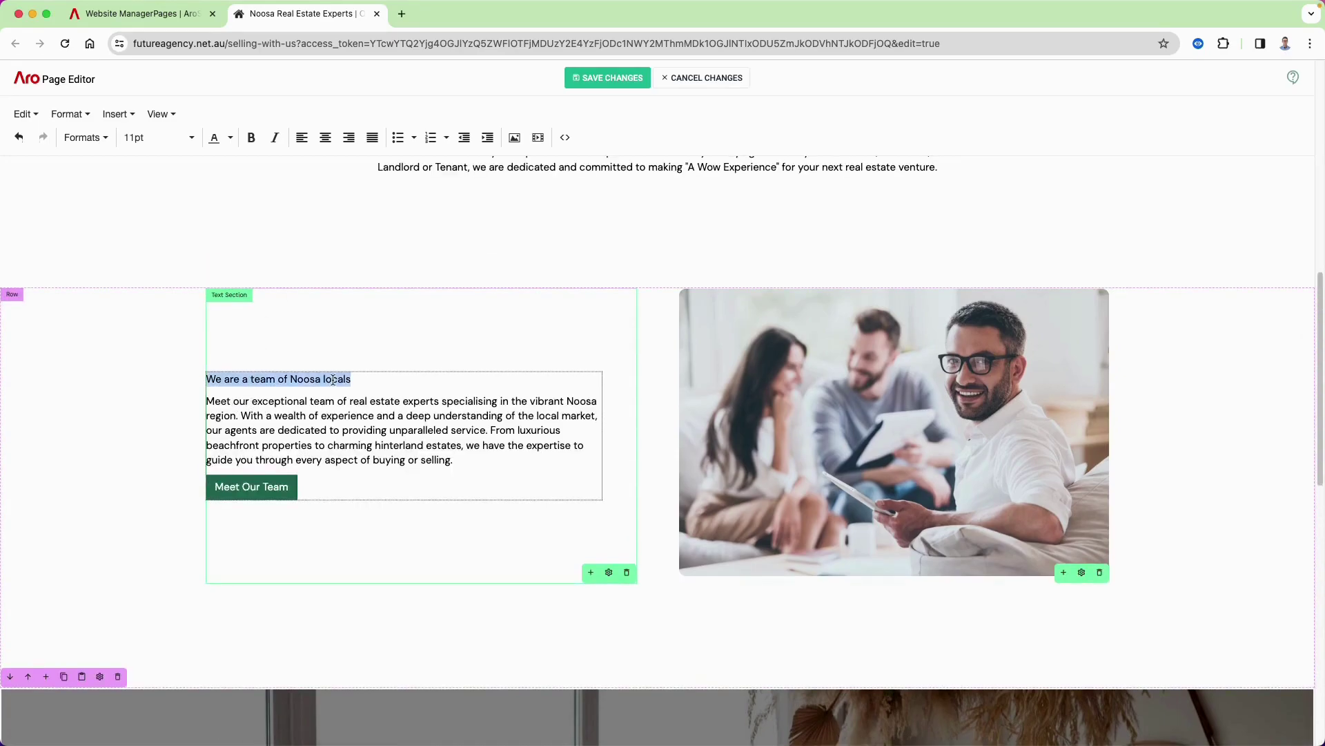
pyautogui.click(332, 380)
pyautogui.tripleClick(361, 379)
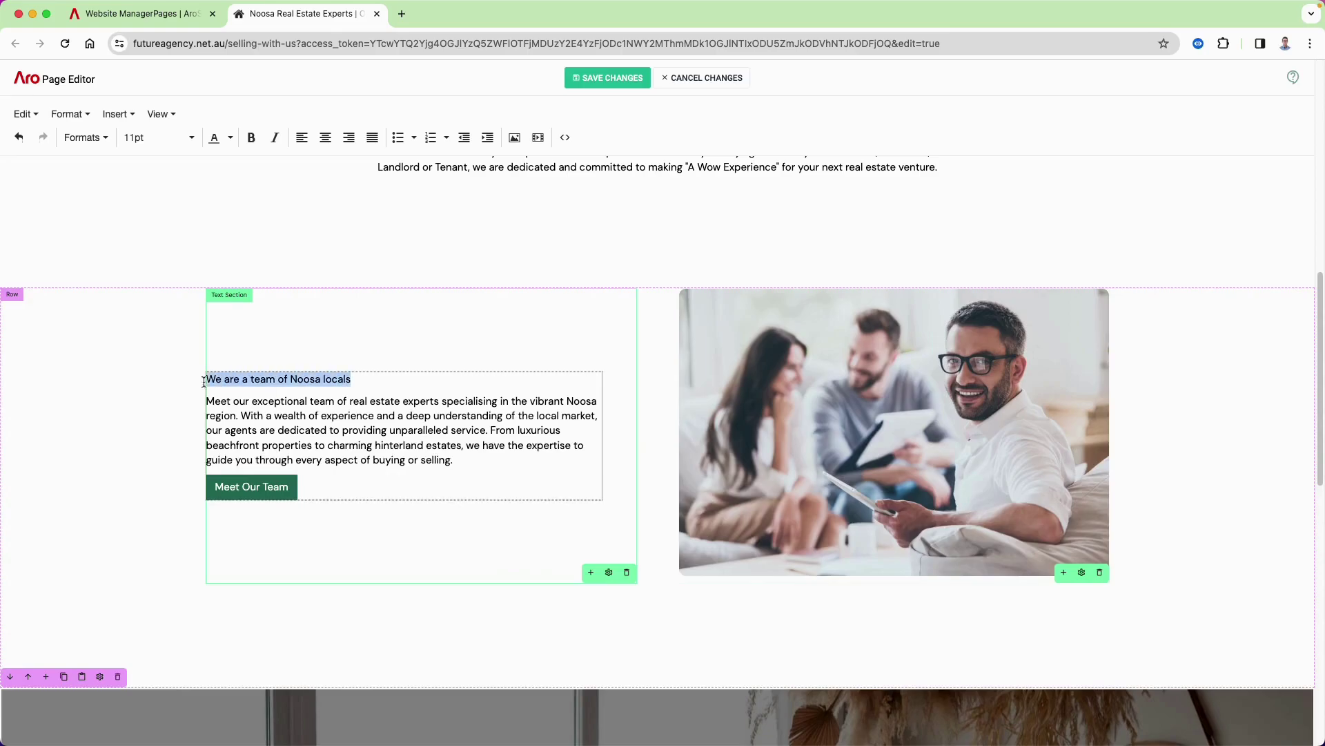
pyautogui.click(67, 117)
pyautogui.moveTo(119, 269)
pyautogui.moveTo(185, 270)
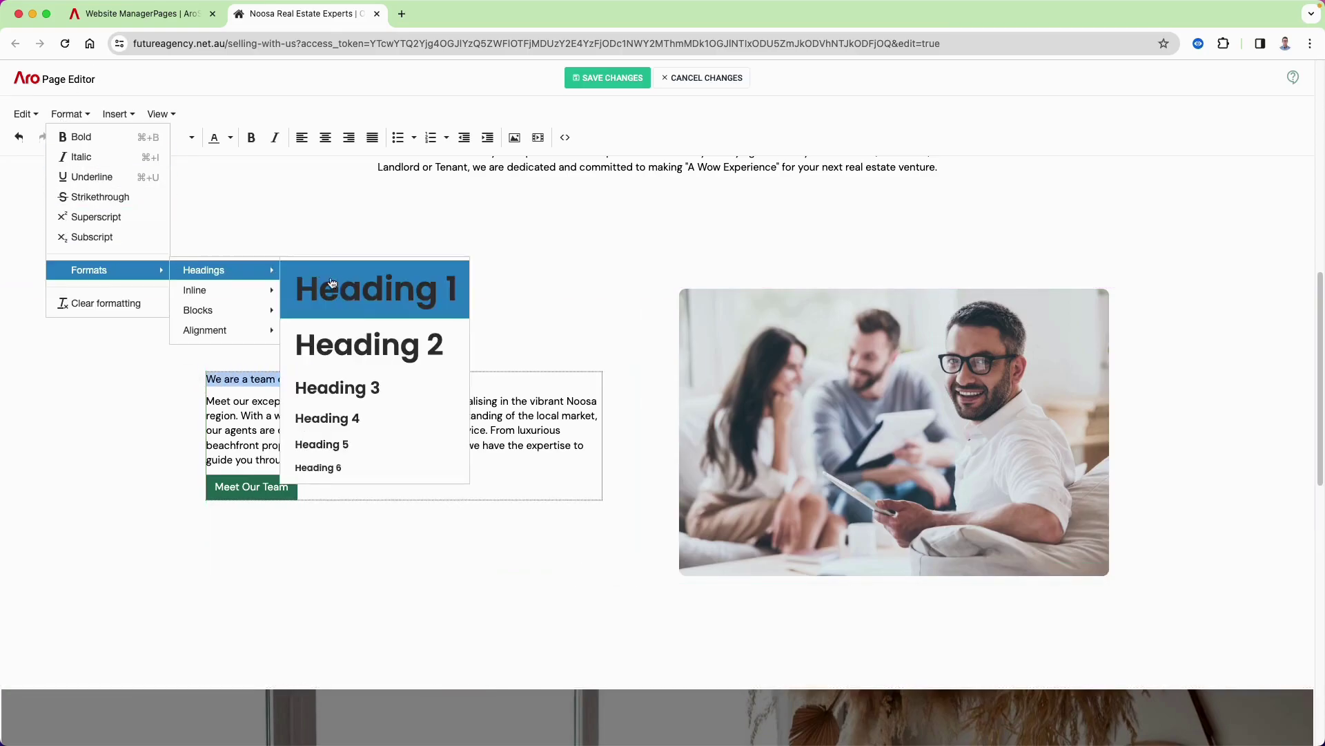
pyautogui.click(348, 343)
pyautogui.click(430, 476)
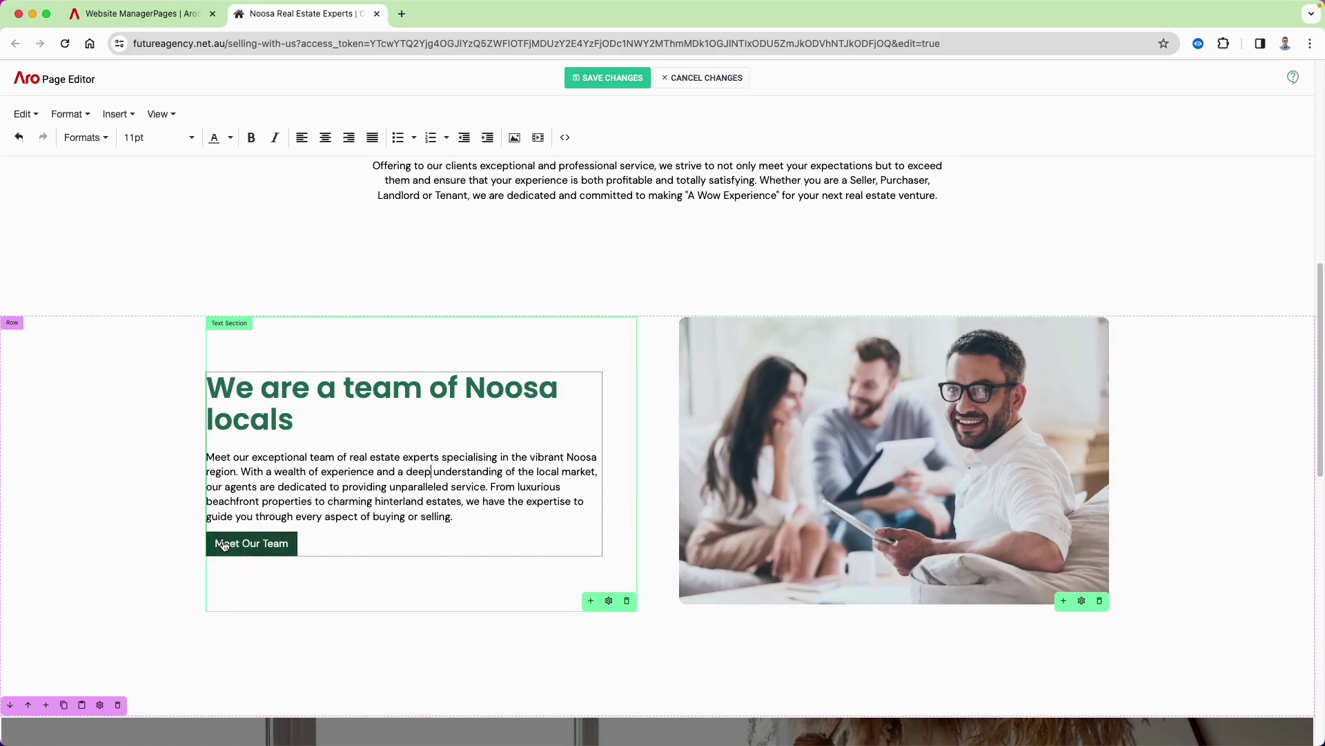
# Step: Select the team photo on the page and choose the sales-team image from the Website media folder as its replacement
pyautogui.click(930, 441)
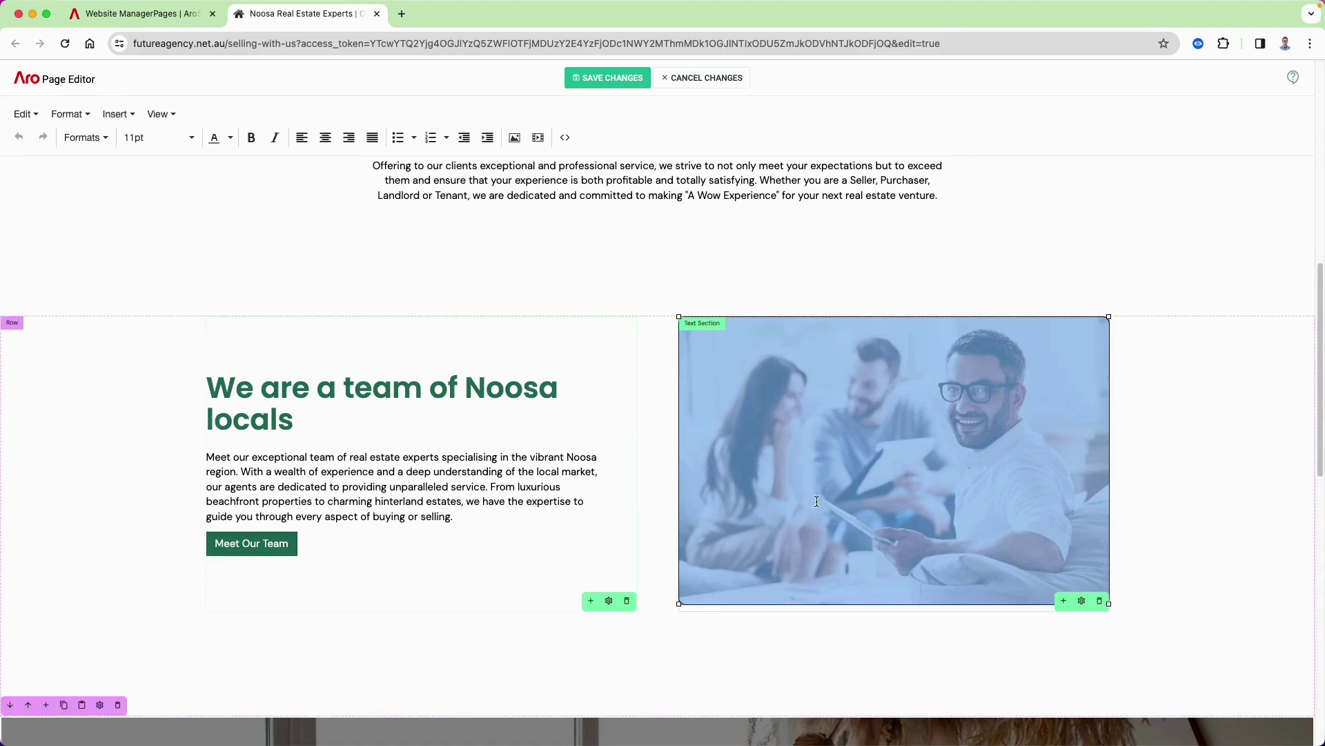
pyautogui.click(119, 115)
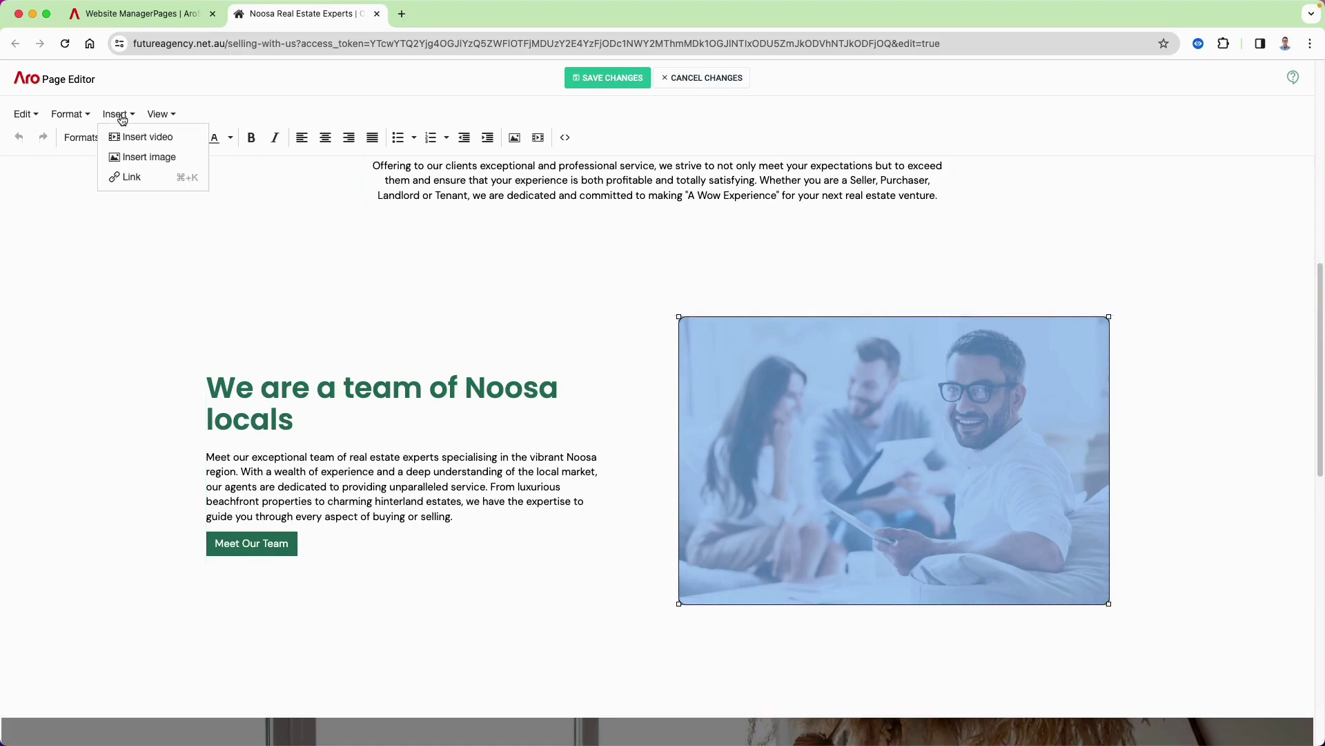
pyautogui.click(116, 115)
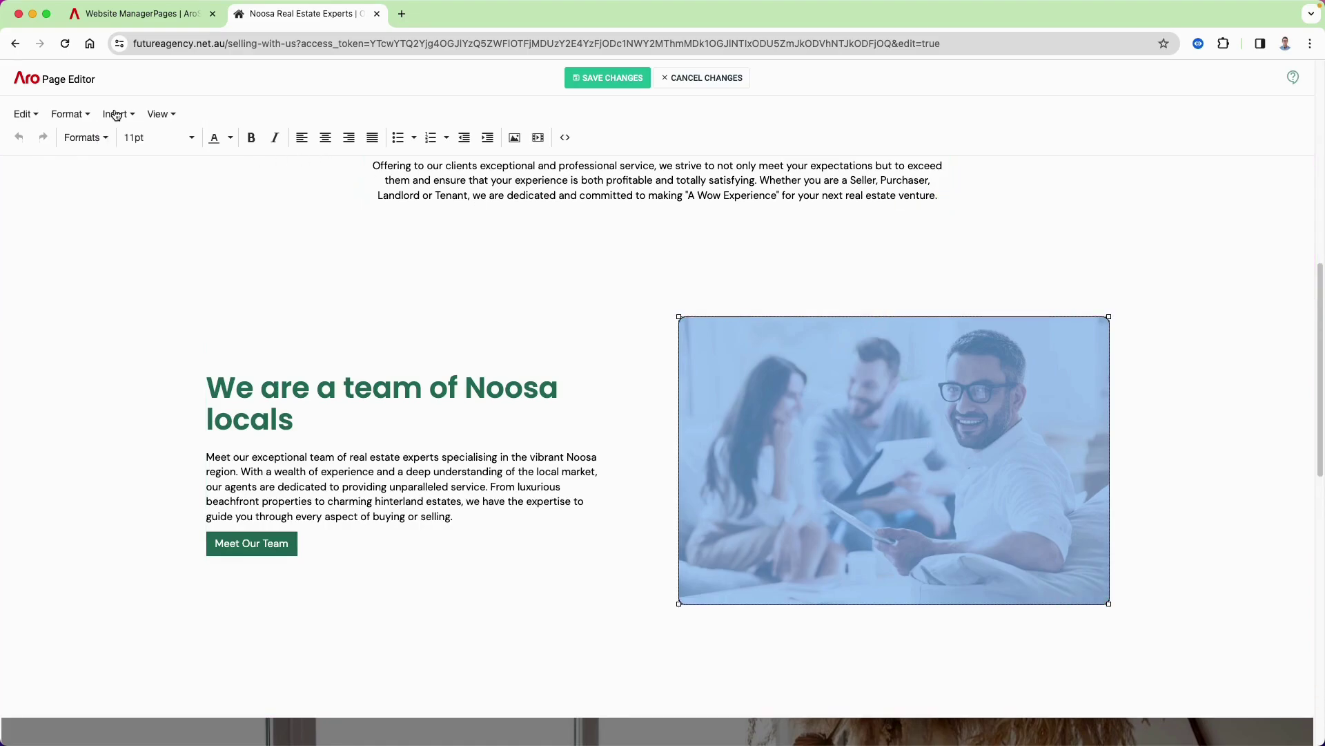
pyautogui.click(116, 116)
pyautogui.click(143, 154)
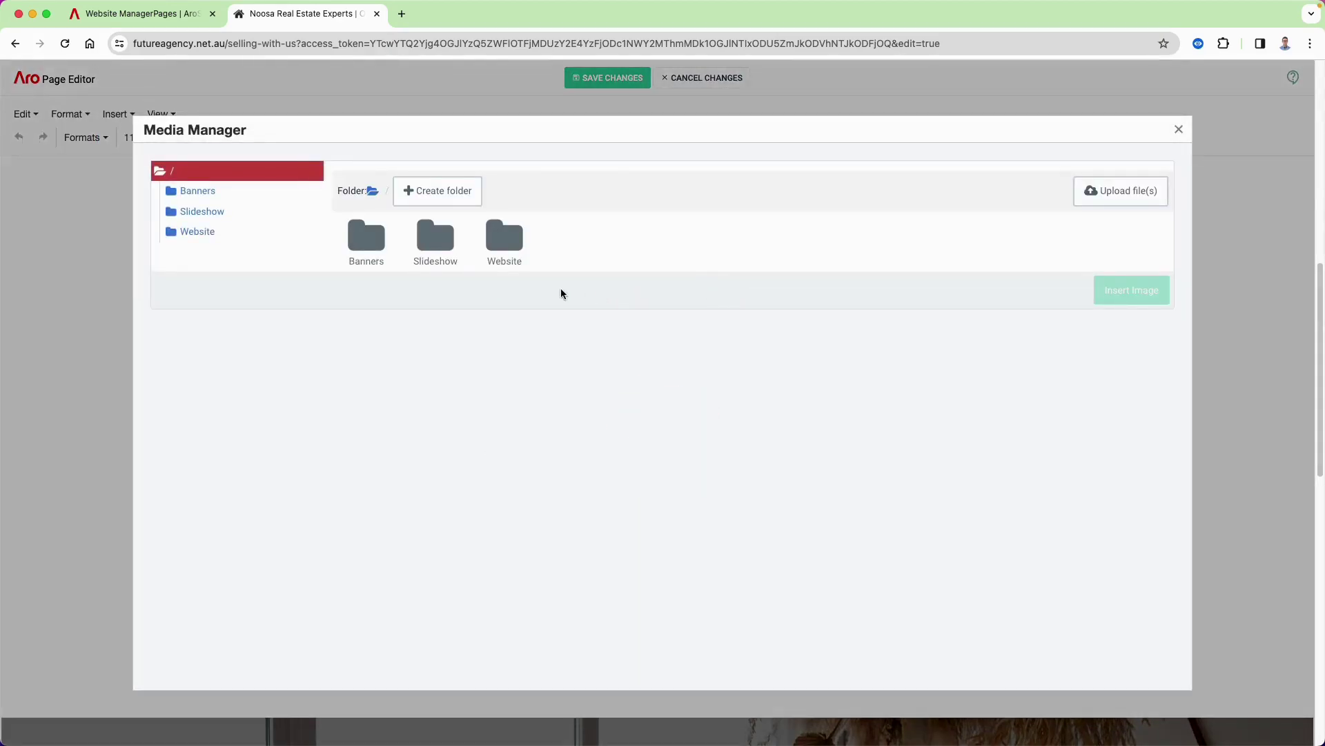
pyautogui.click(504, 236)
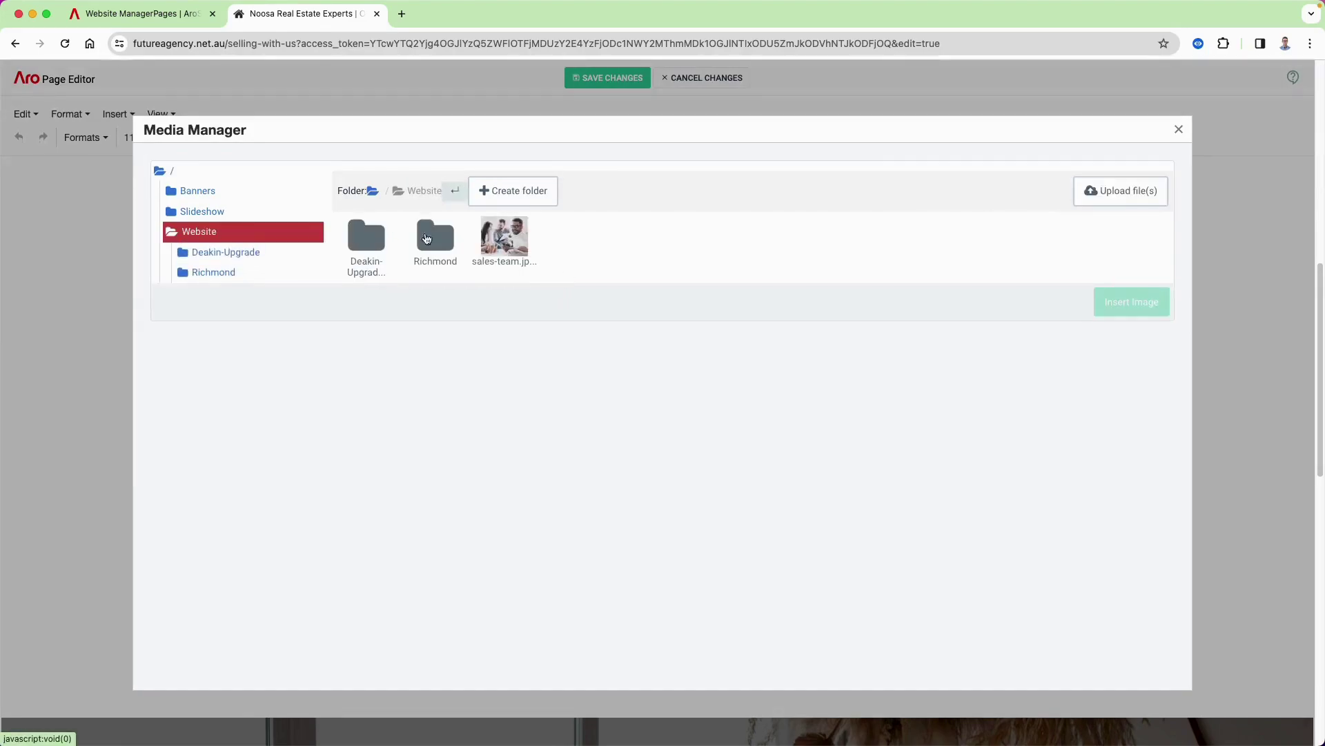
pyautogui.click(505, 239)
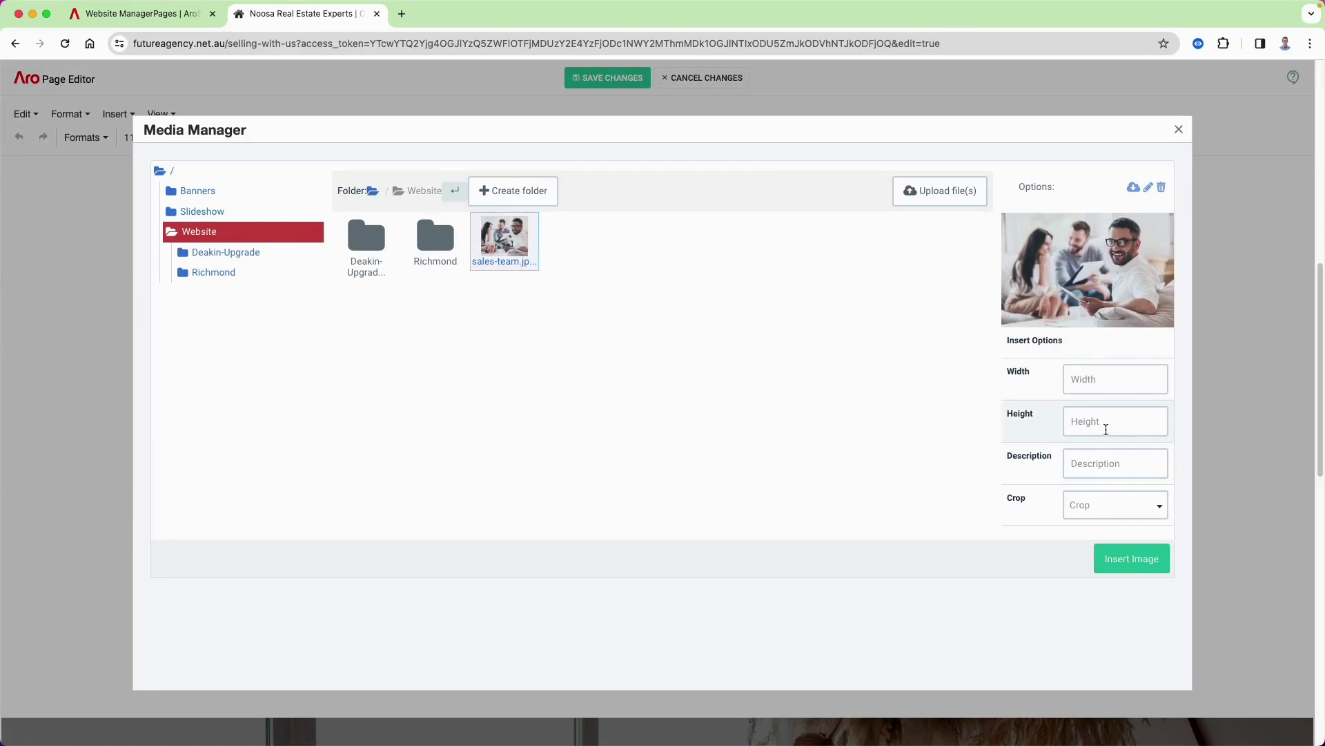
# Step: Give the sales-team image the description "Noosa team members" and insert it into the page
pyautogui.click(1080, 474)
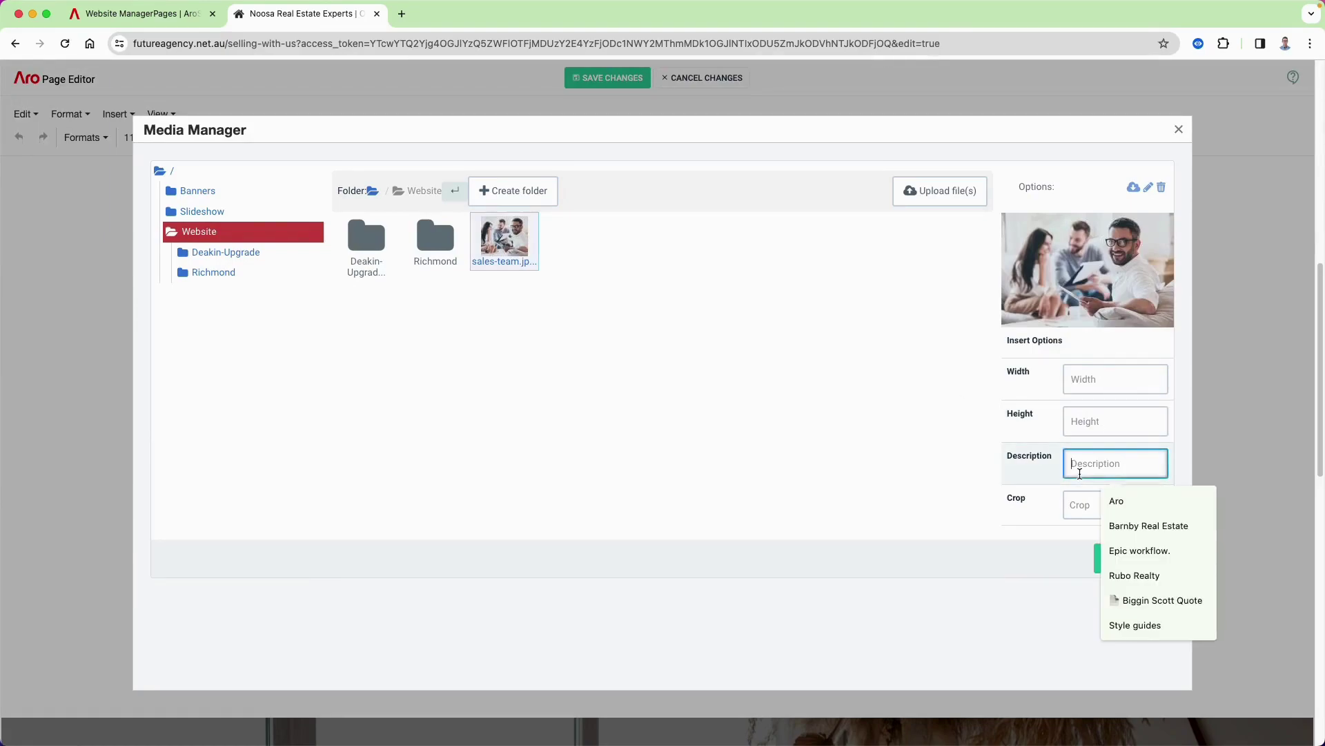
pyautogui.hotkey('shift', 'Tab')
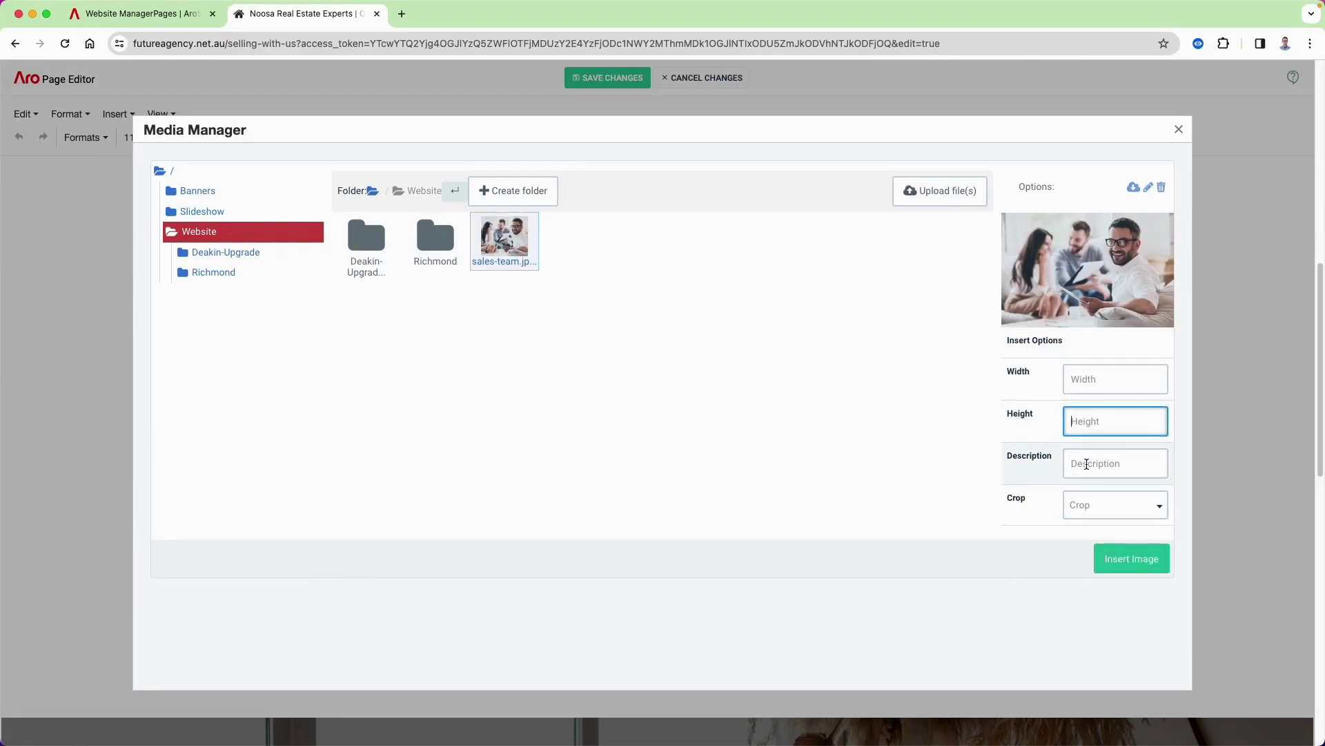
pyautogui.click(1088, 464)
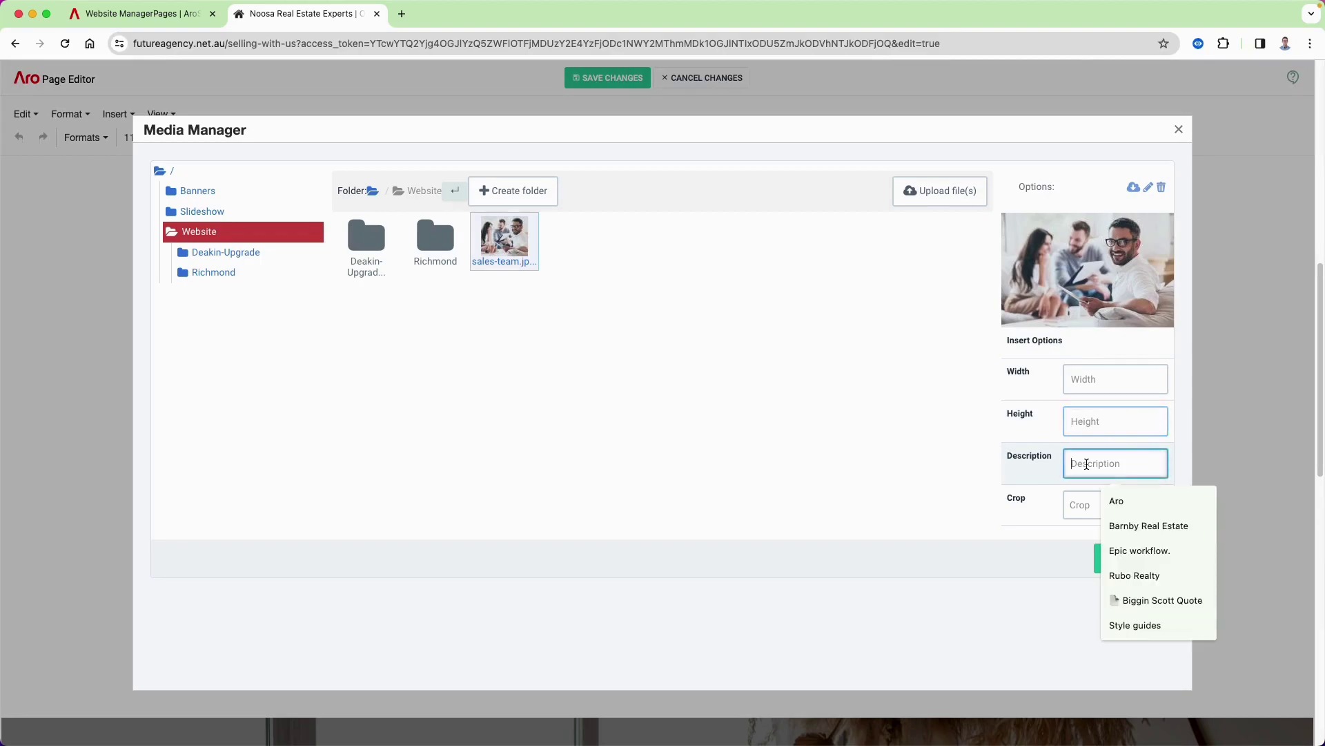
pyautogui.write('Noosa')
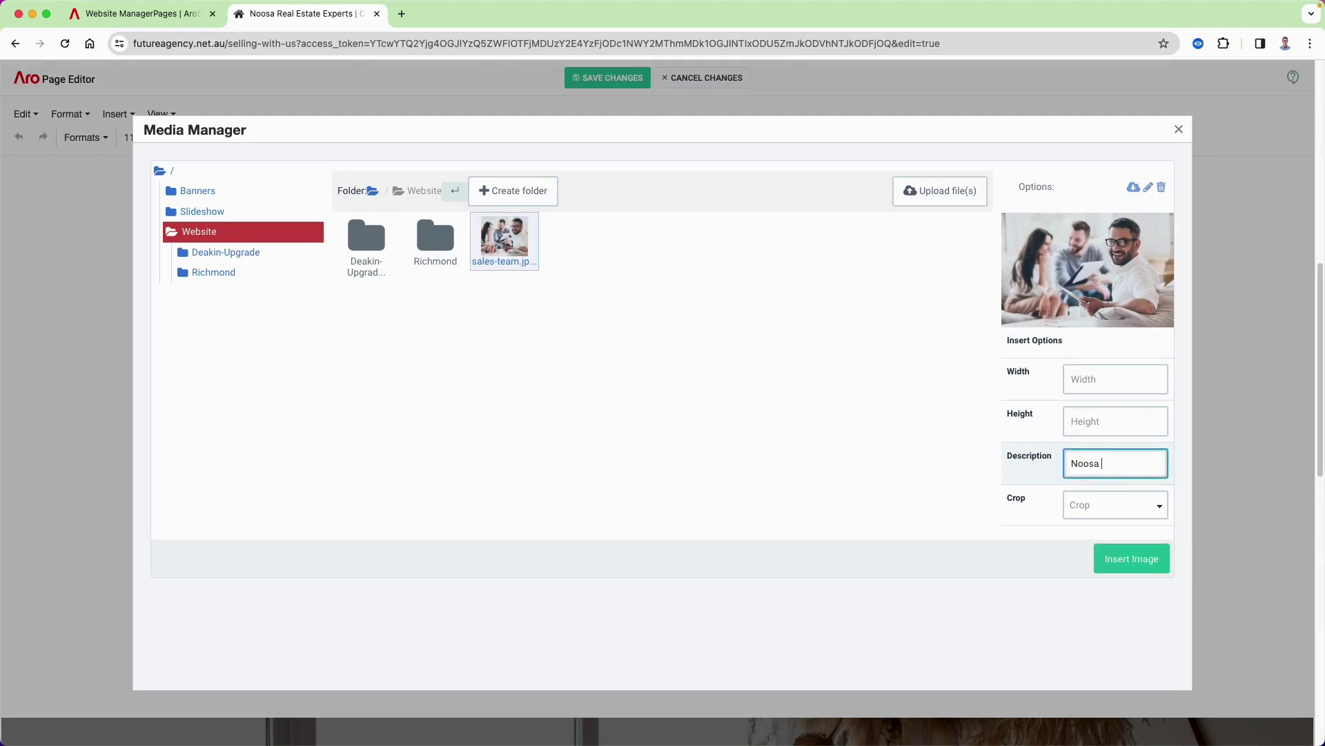
pyautogui.write(' team members')
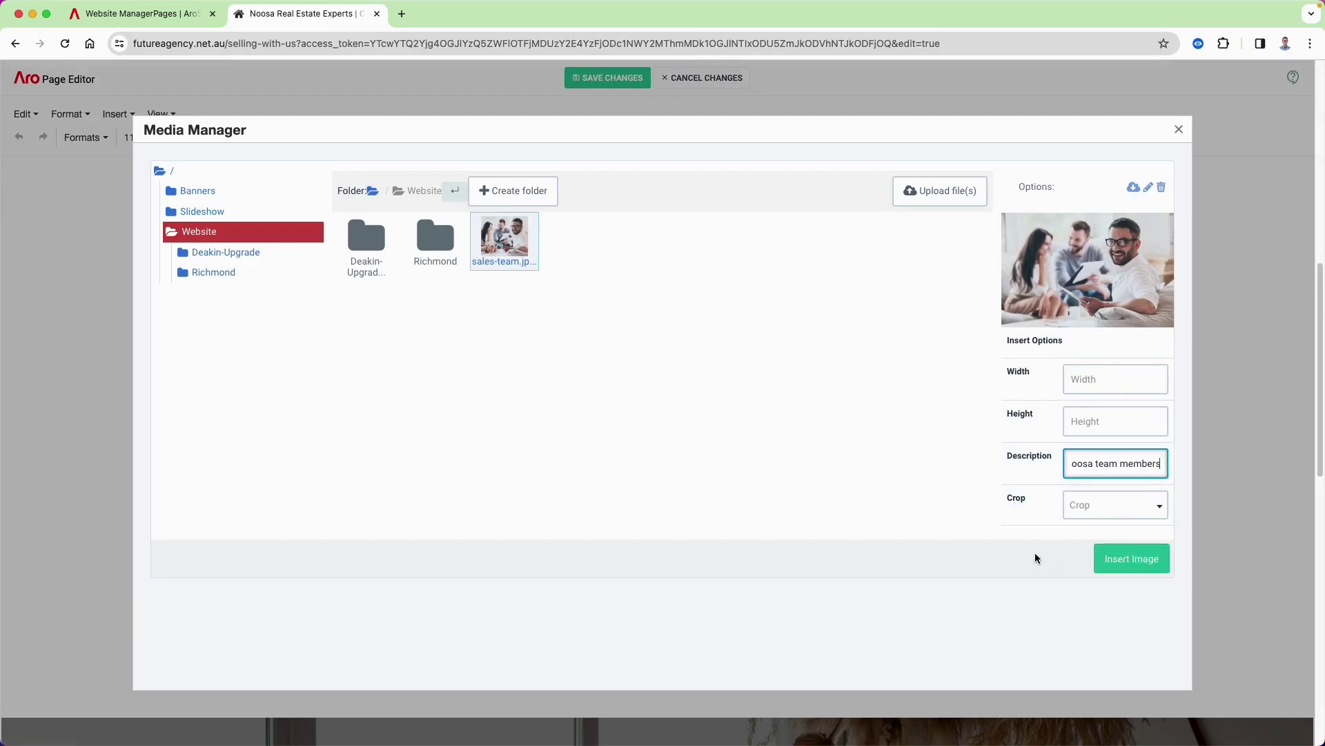
pyautogui.click(1127, 562)
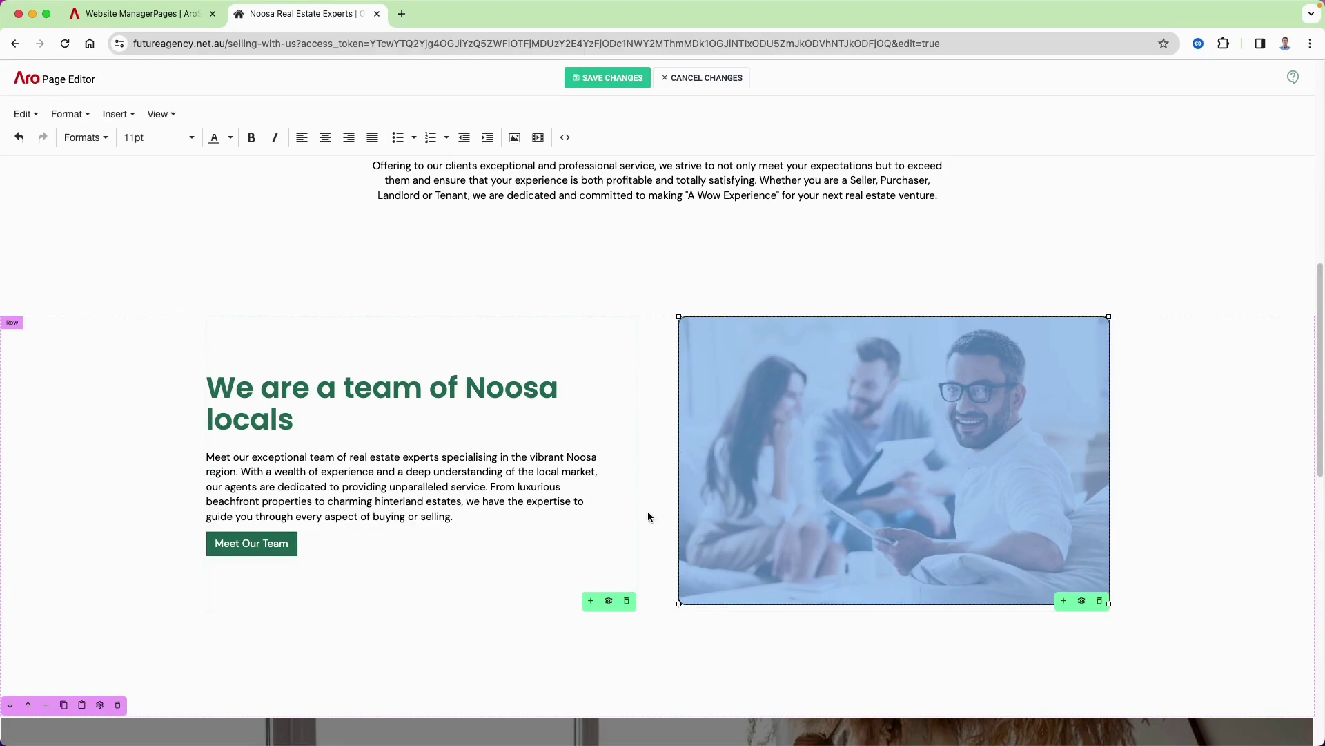
# Step: Insert a standard-width, single-column row between the Noosa locals team row and the estimate banner
pyautogui.scroll(-2, 331, 483)
pyautogui.scroll(-8, 380, 366)
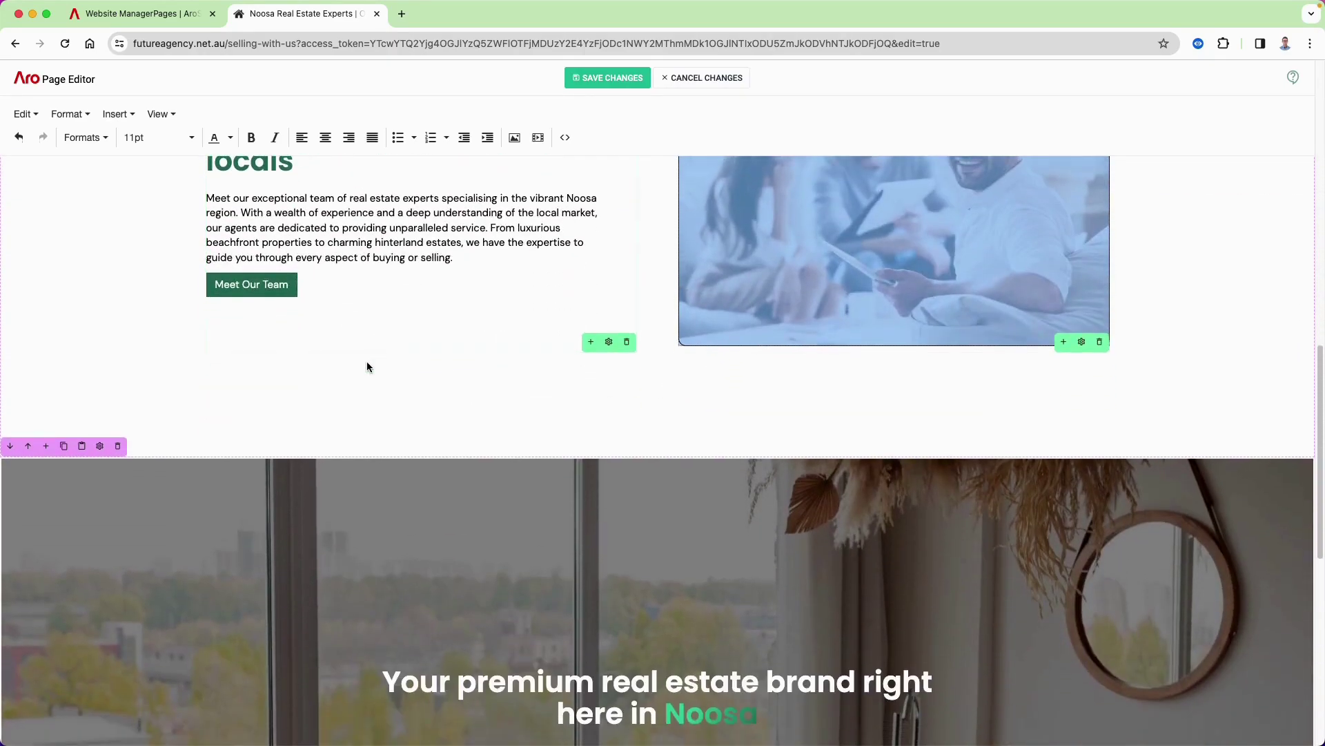
pyautogui.scroll(-2, 380, 349)
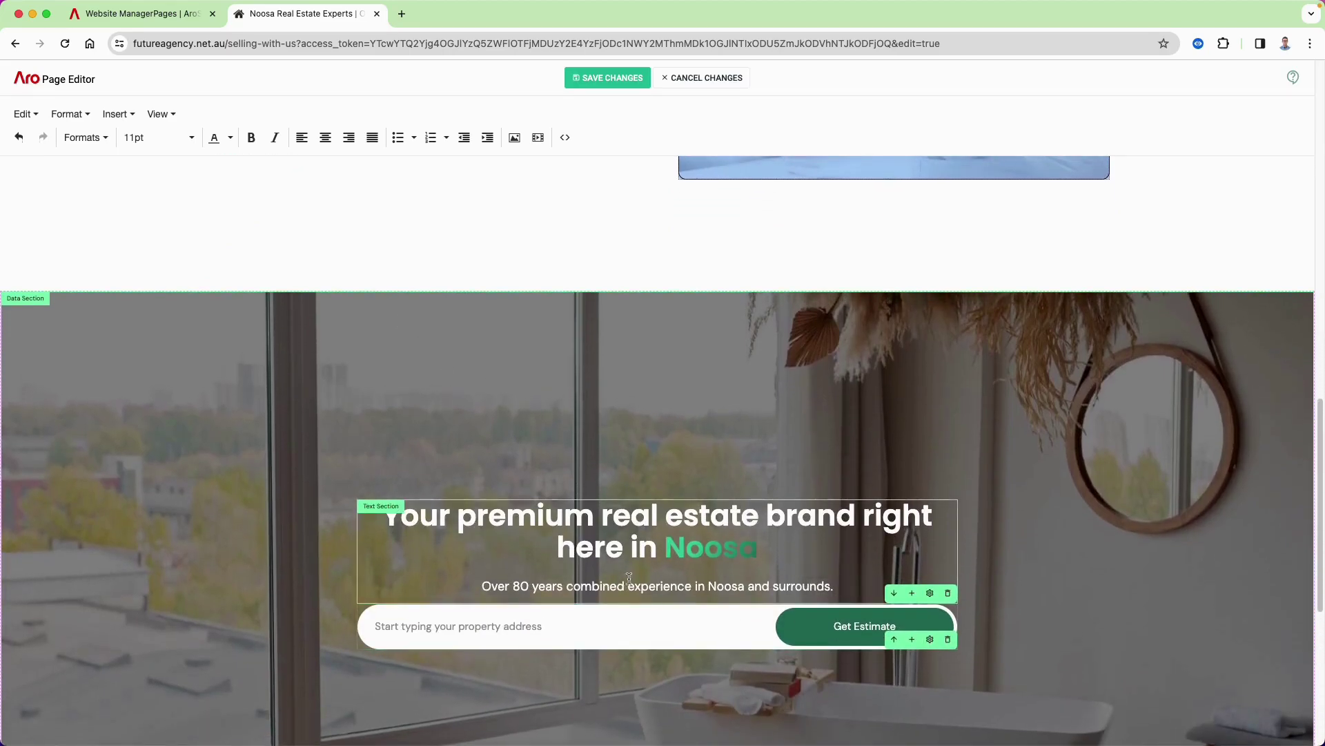
pyautogui.scroll(4, 673, 562)
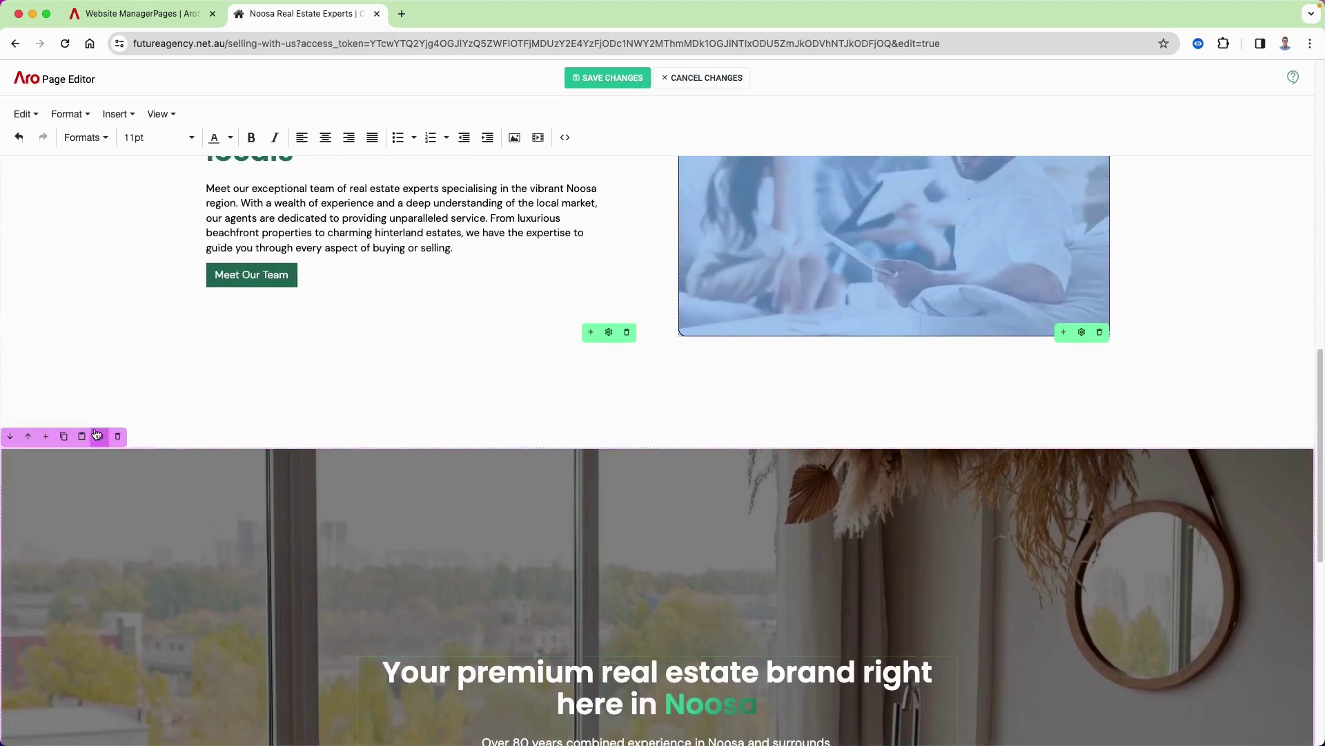
pyautogui.click(46, 436)
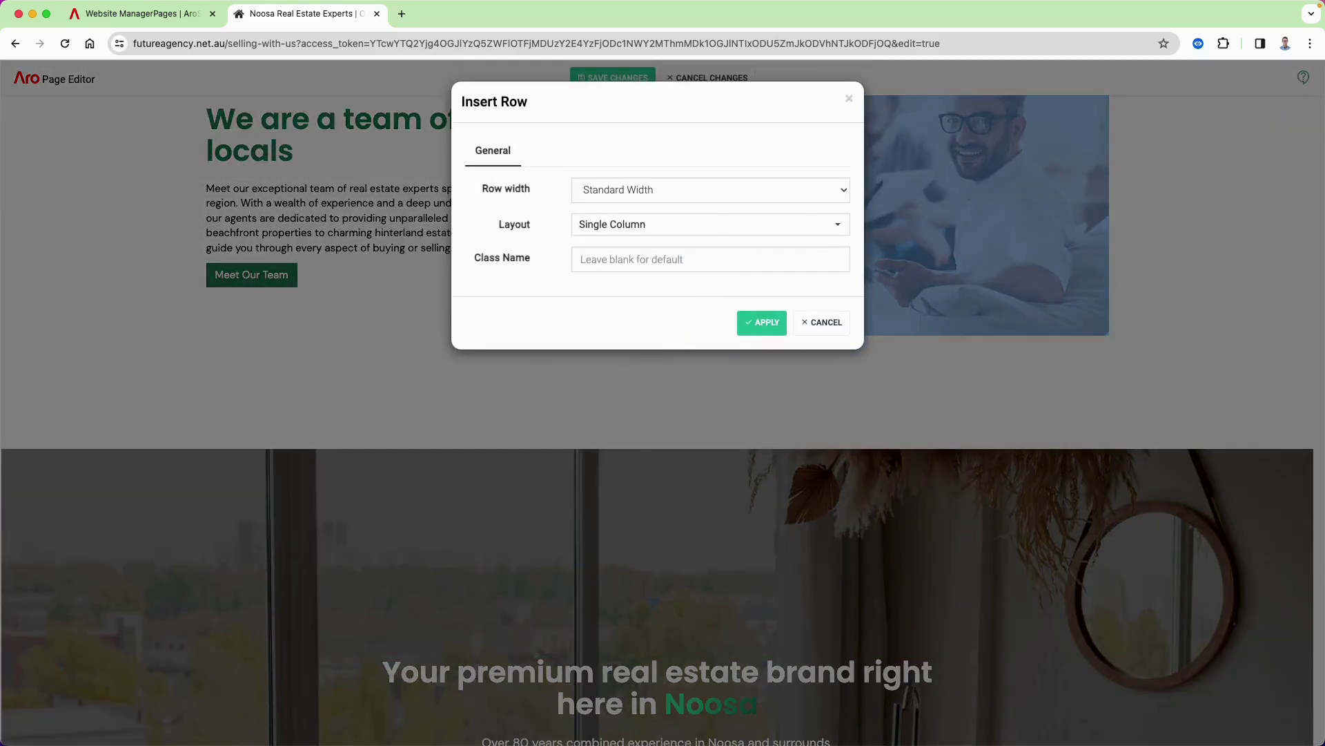
pyautogui.click(756, 335)
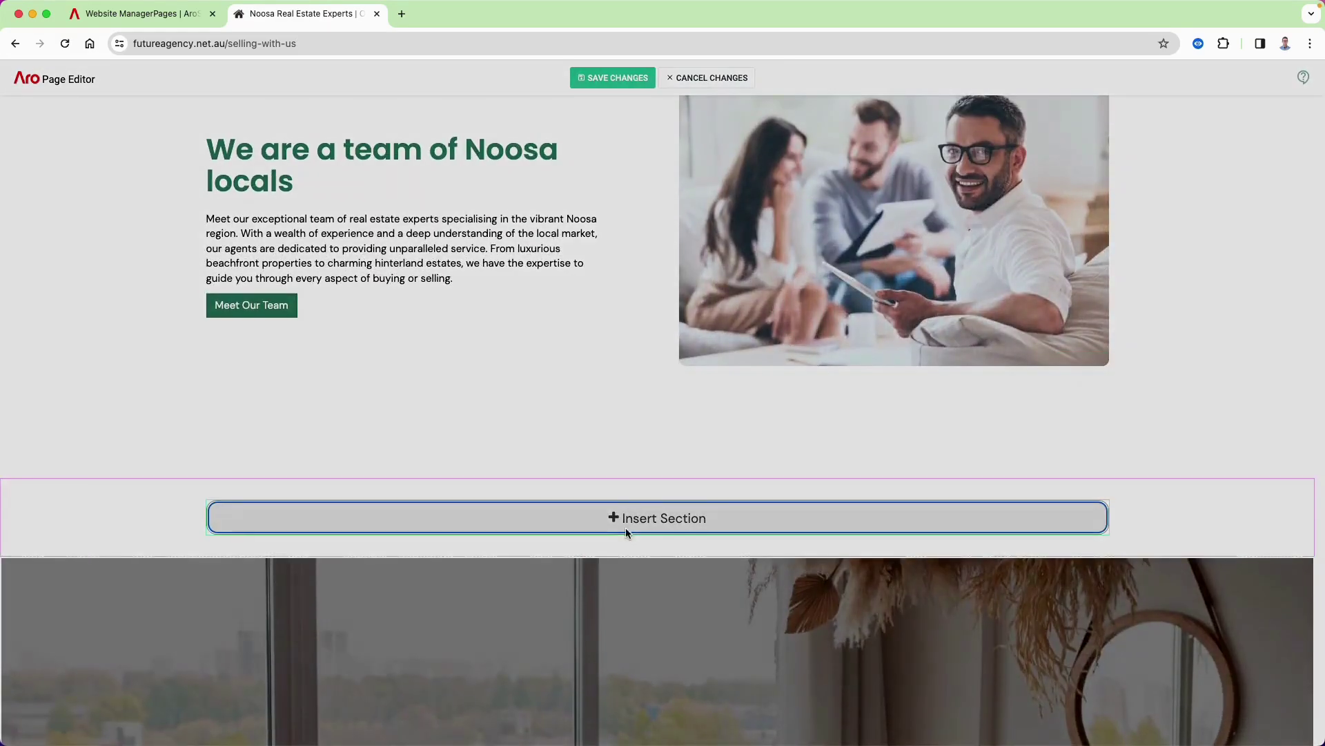
# Step: Insert a Text Block section with the default wrapper into the empty row above the estimate banner
pyautogui.click(628, 532)
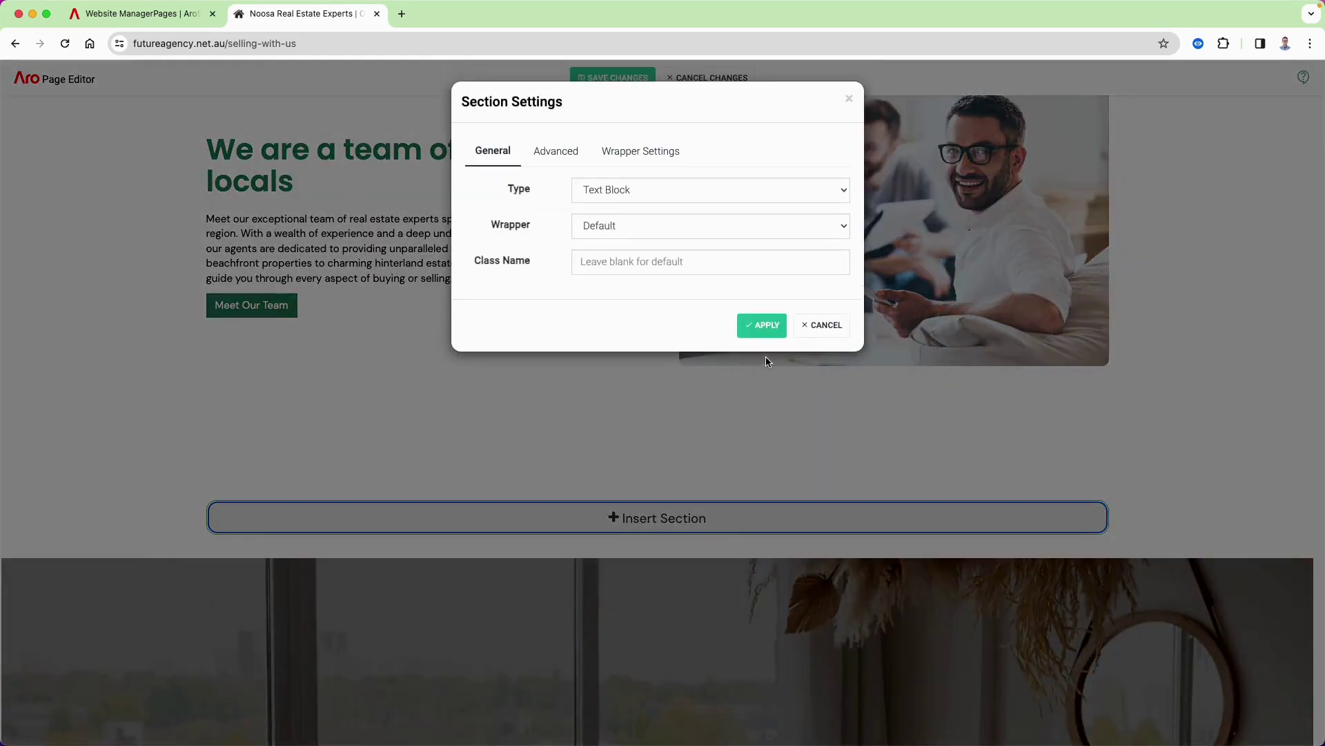
pyautogui.click(822, 324)
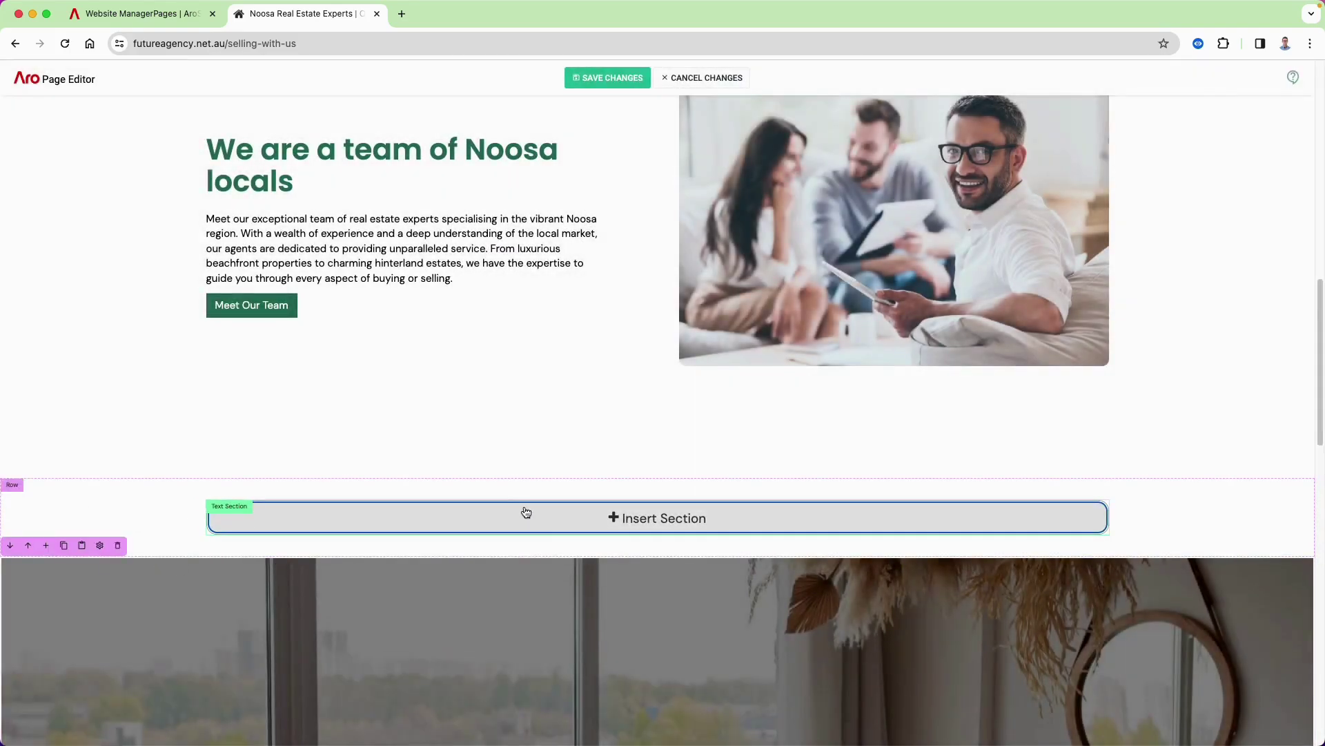
pyautogui.click(528, 516)
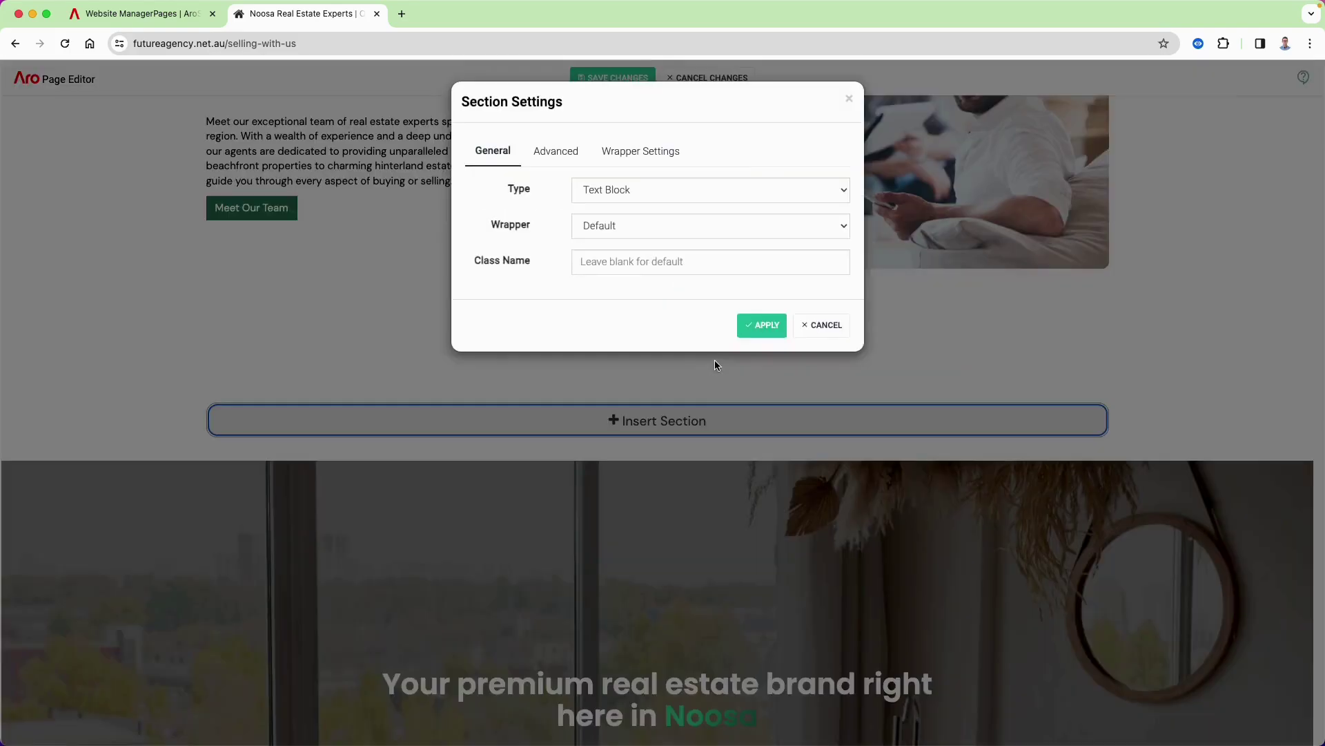
pyautogui.click(750, 332)
pyautogui.scroll(-15, 688, 454)
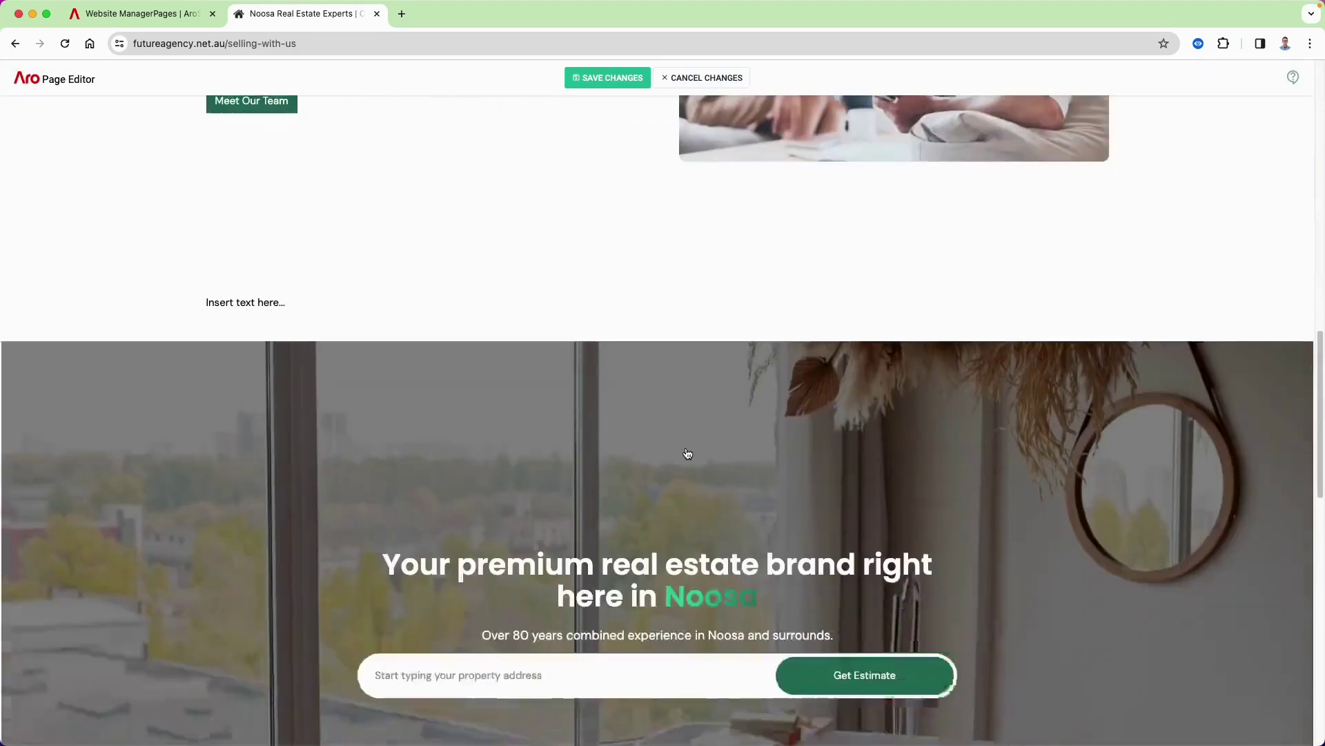
pyautogui.scroll(7, 687, 453)
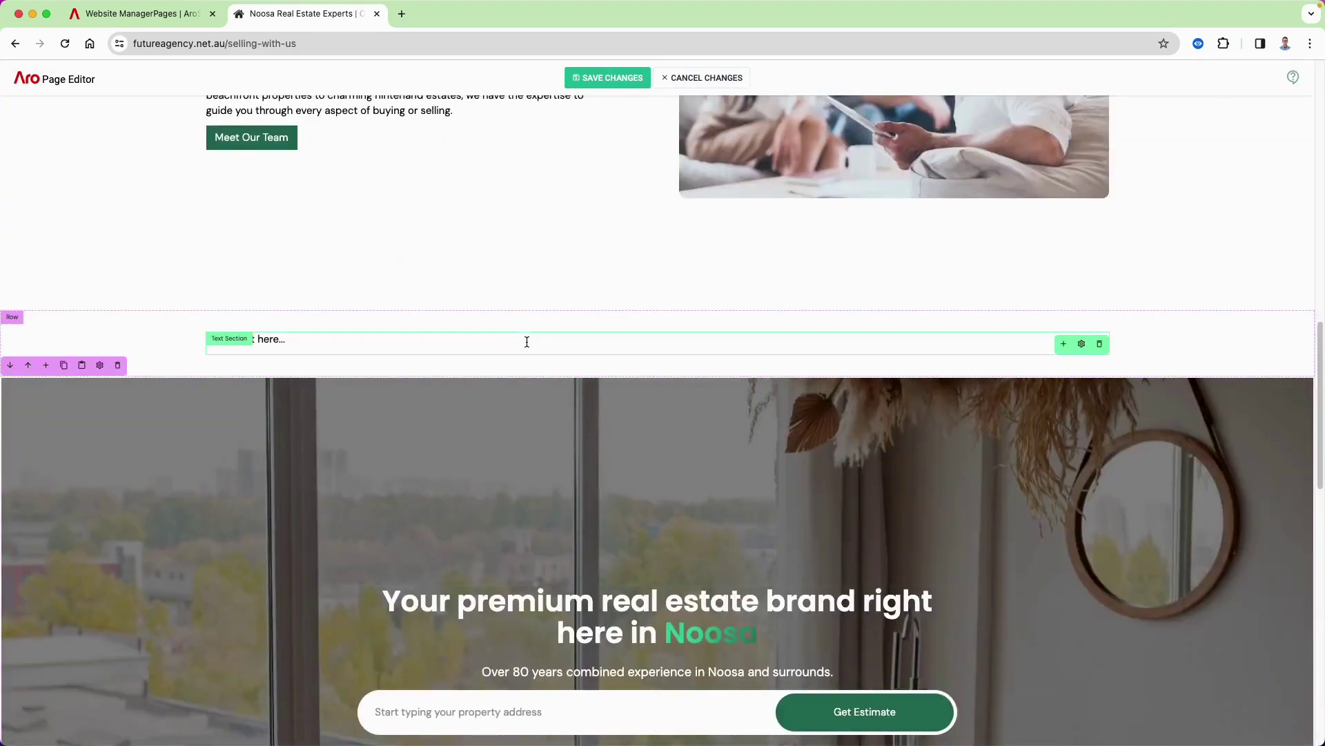
# Step: Add a Listing Search section below the placeholder text, using the Residential preset and the Slider Design 10 template
pyautogui.click(1061, 343)
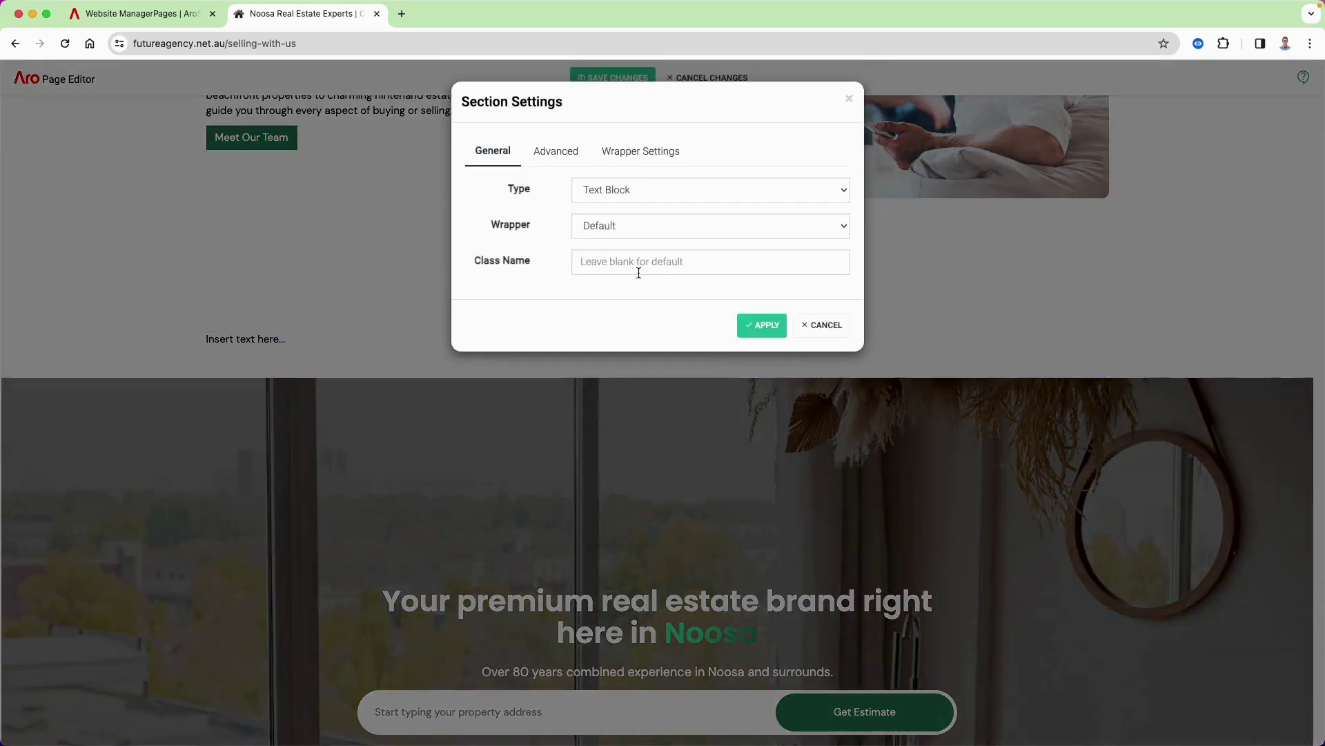
pyautogui.click(624, 206)
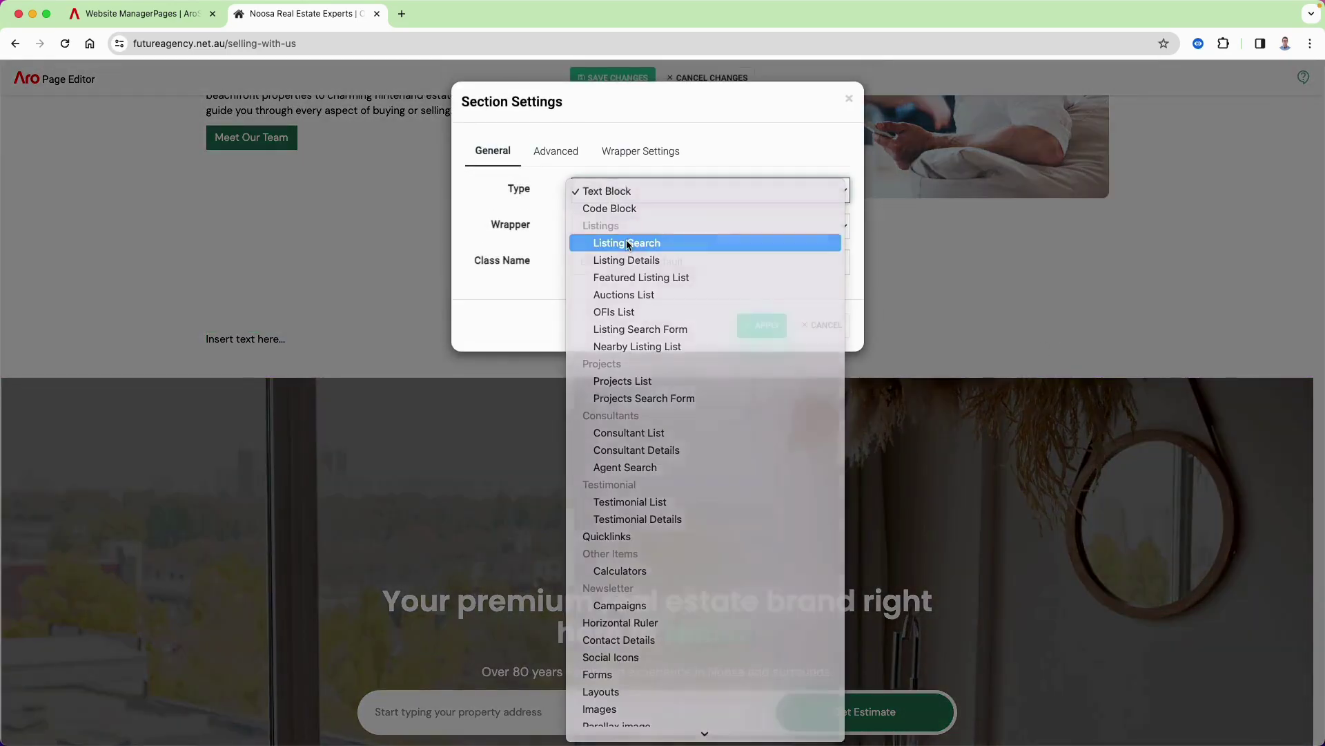
pyautogui.click(624, 240)
pyautogui.click(625, 239)
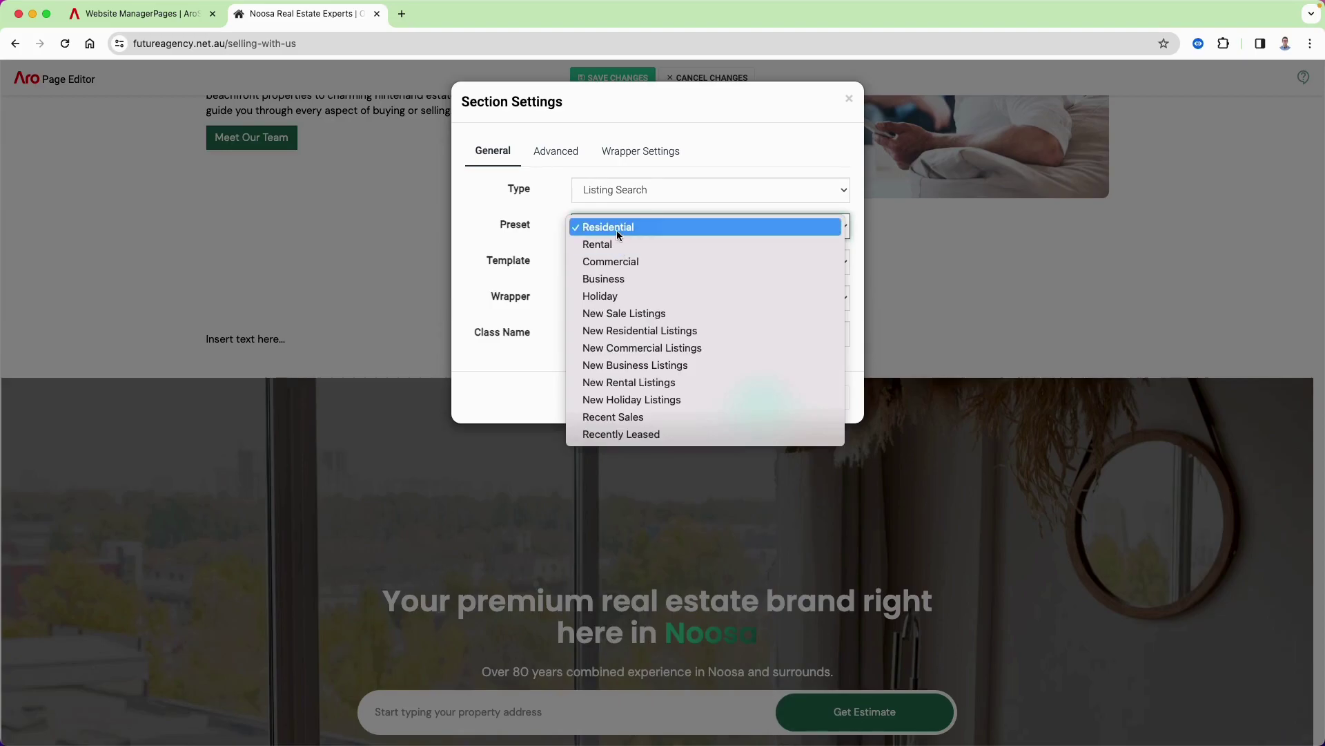
pyautogui.click(540, 276)
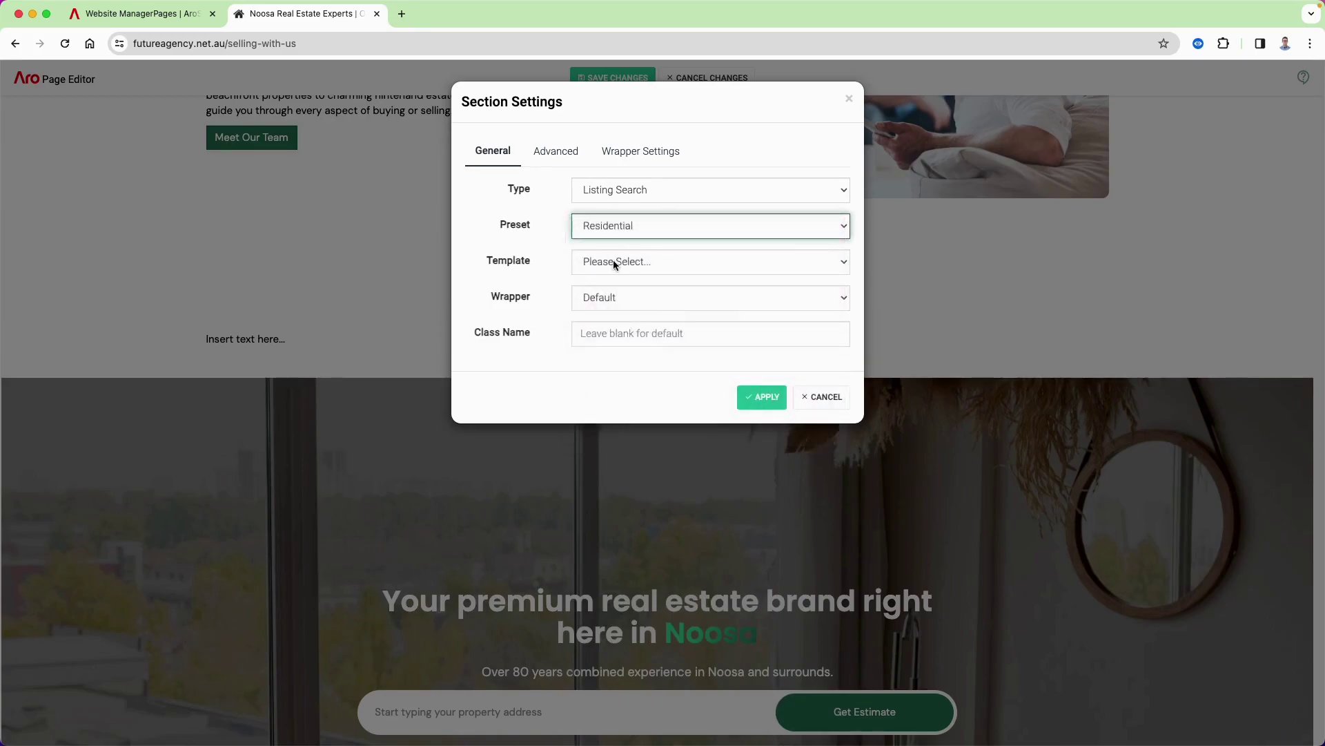
pyautogui.click(614, 262)
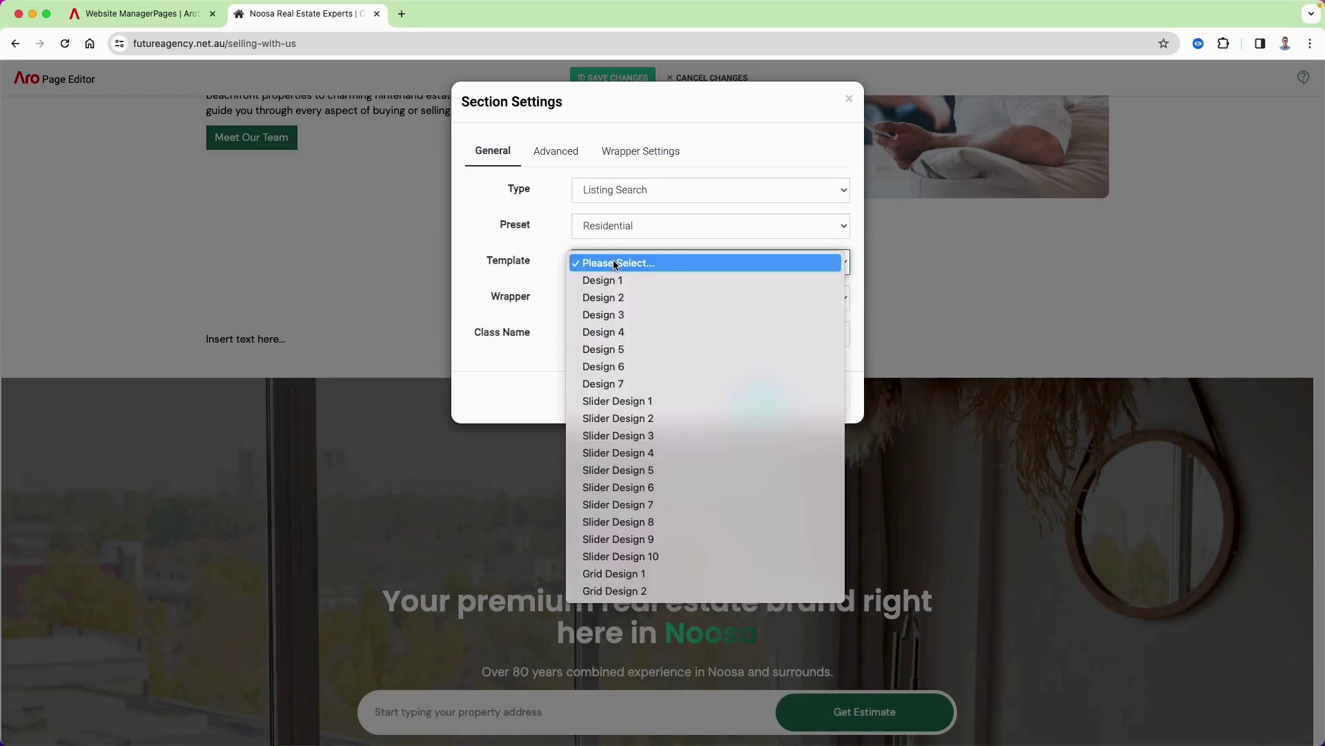
pyautogui.click(647, 559)
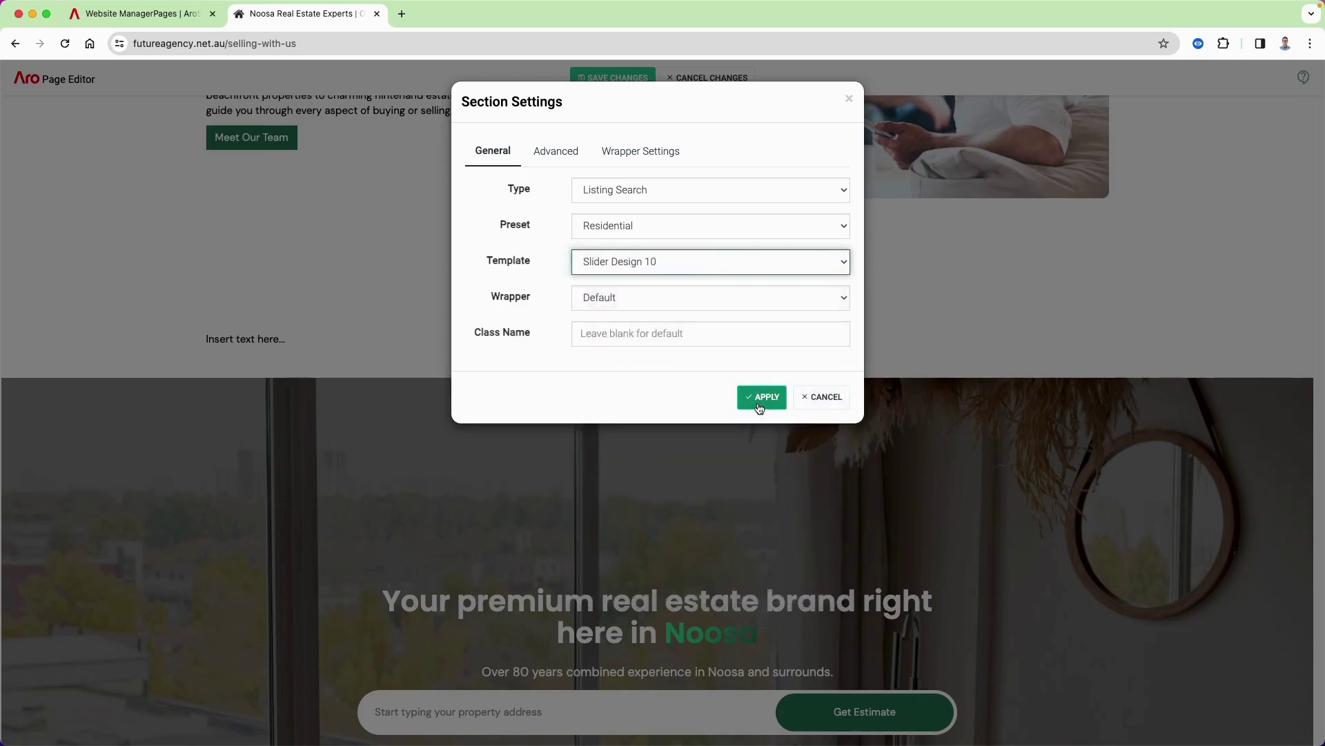
pyautogui.click(760, 398)
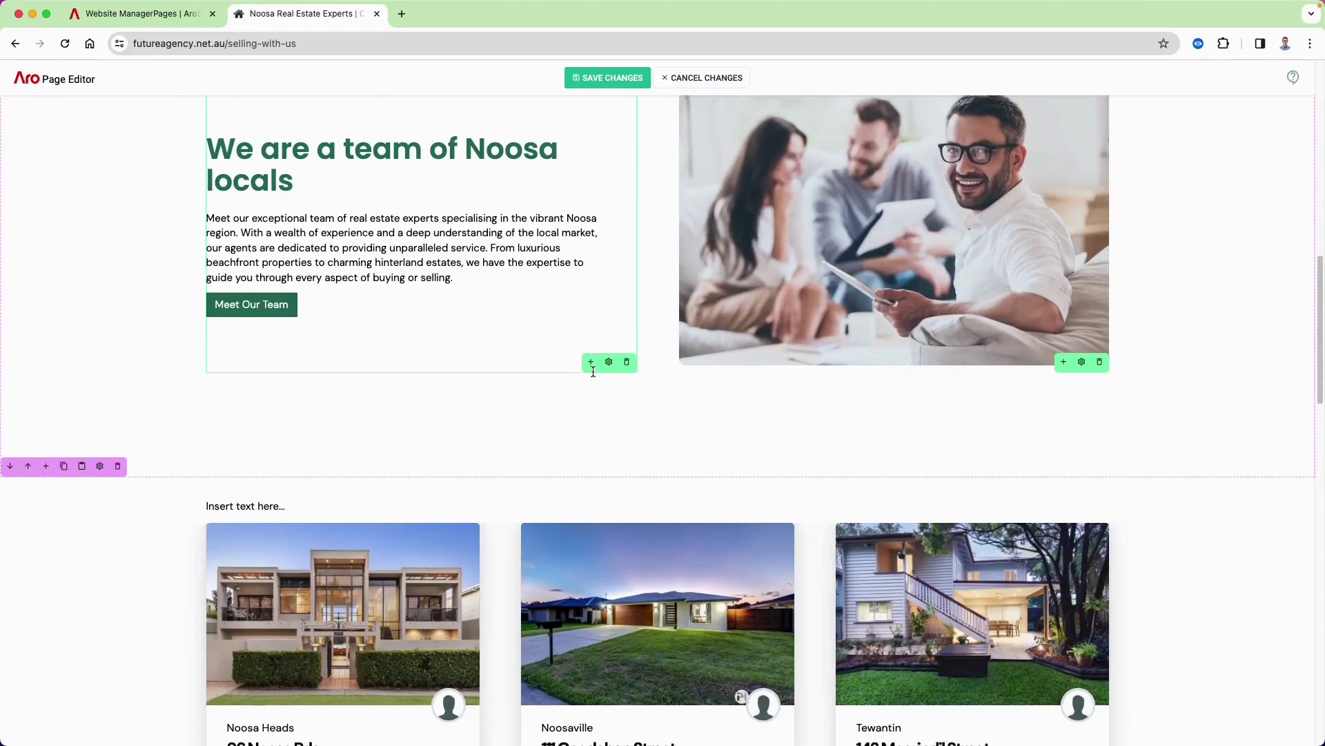
# Step: Replace the placeholder text above the listing slider with the centred line "Recently listed in Noosa & surrounds"
pyautogui.scroll(-3, 474, 338)
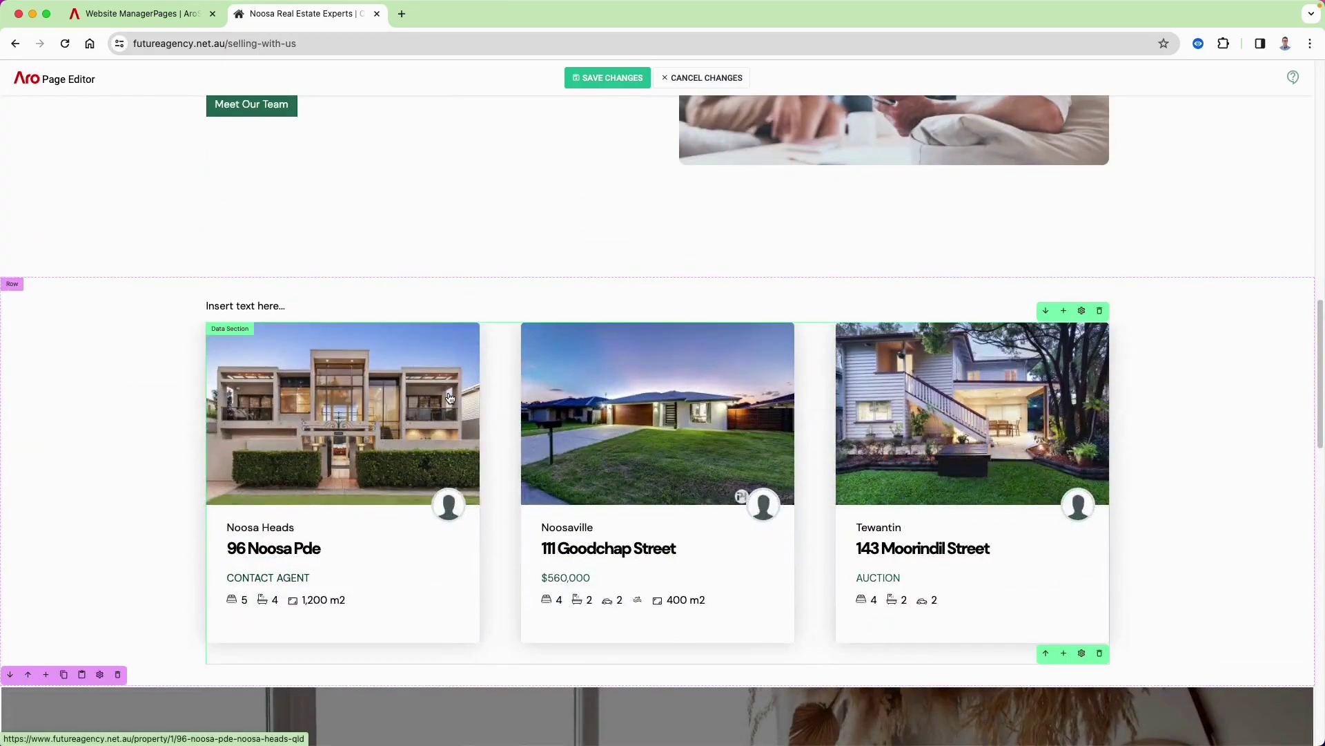
pyautogui.click(279, 308)
pyautogui.tripleClick(280, 308)
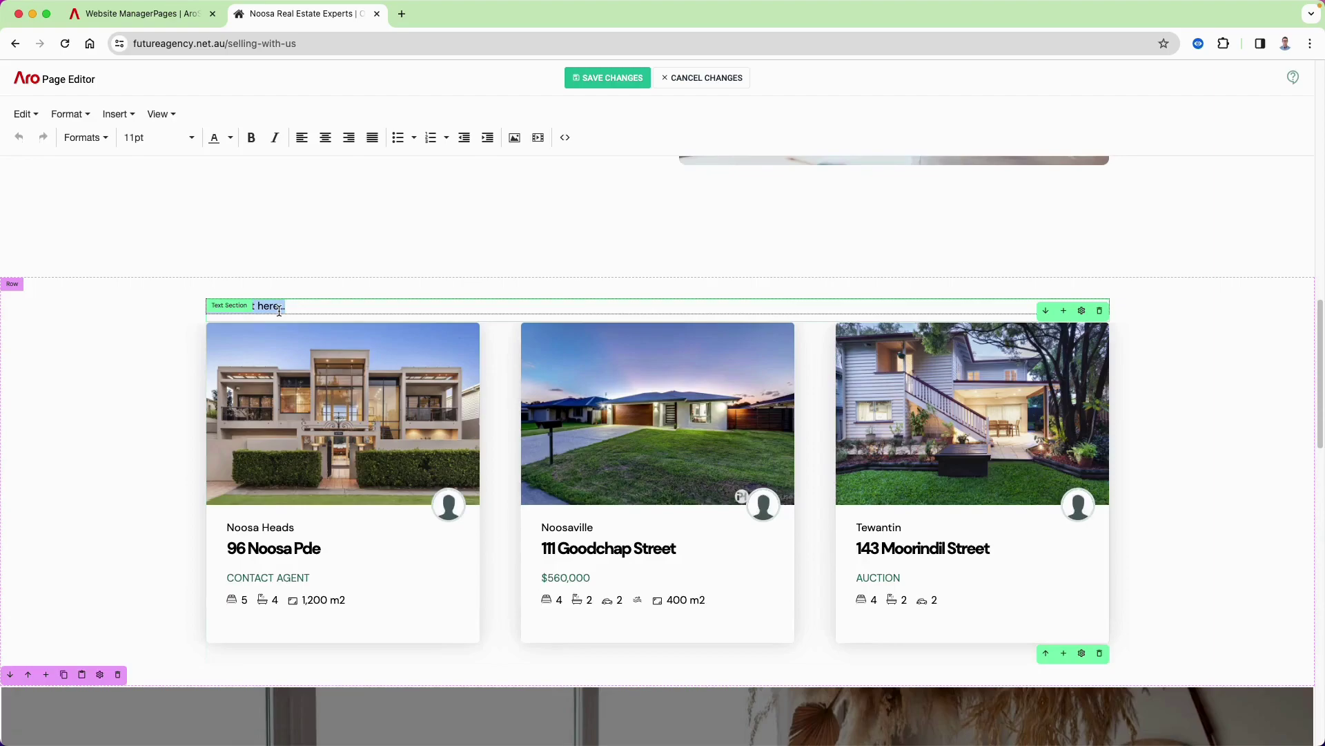
pyautogui.press('BackSpace')
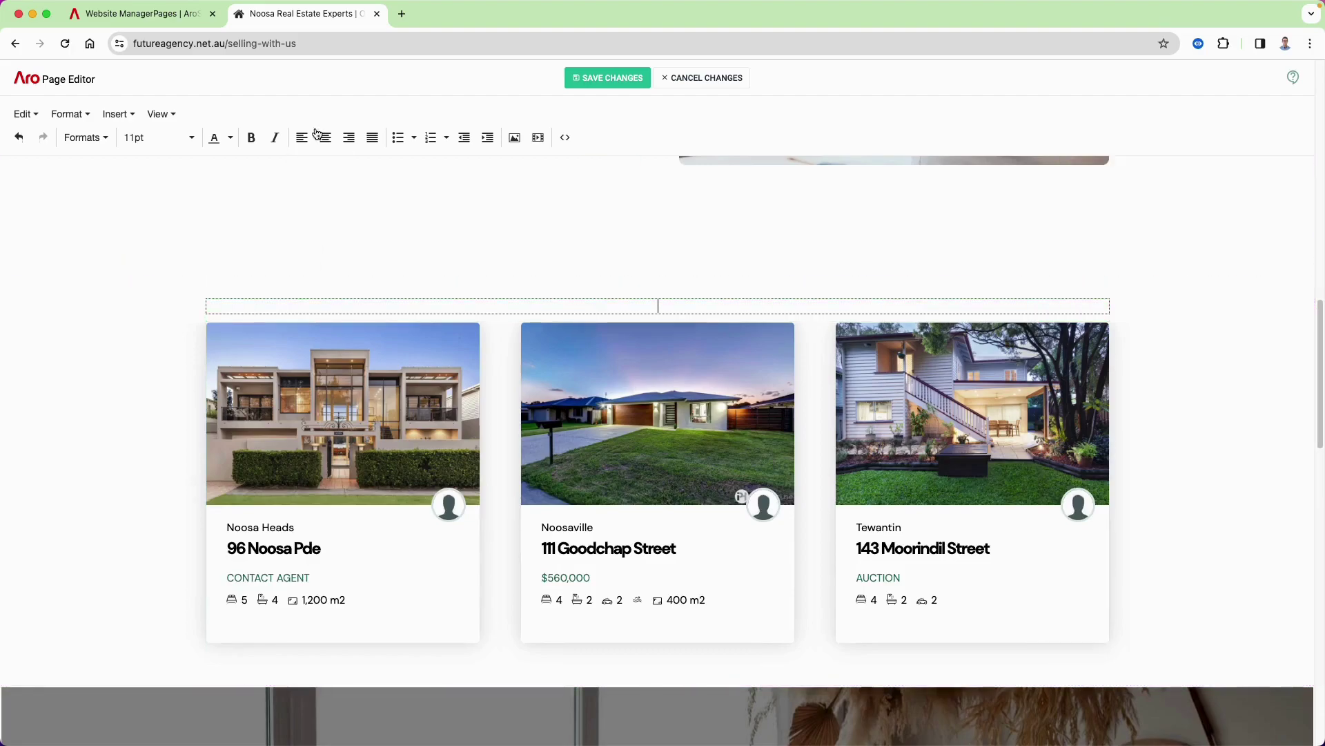
pyautogui.write('Recently')
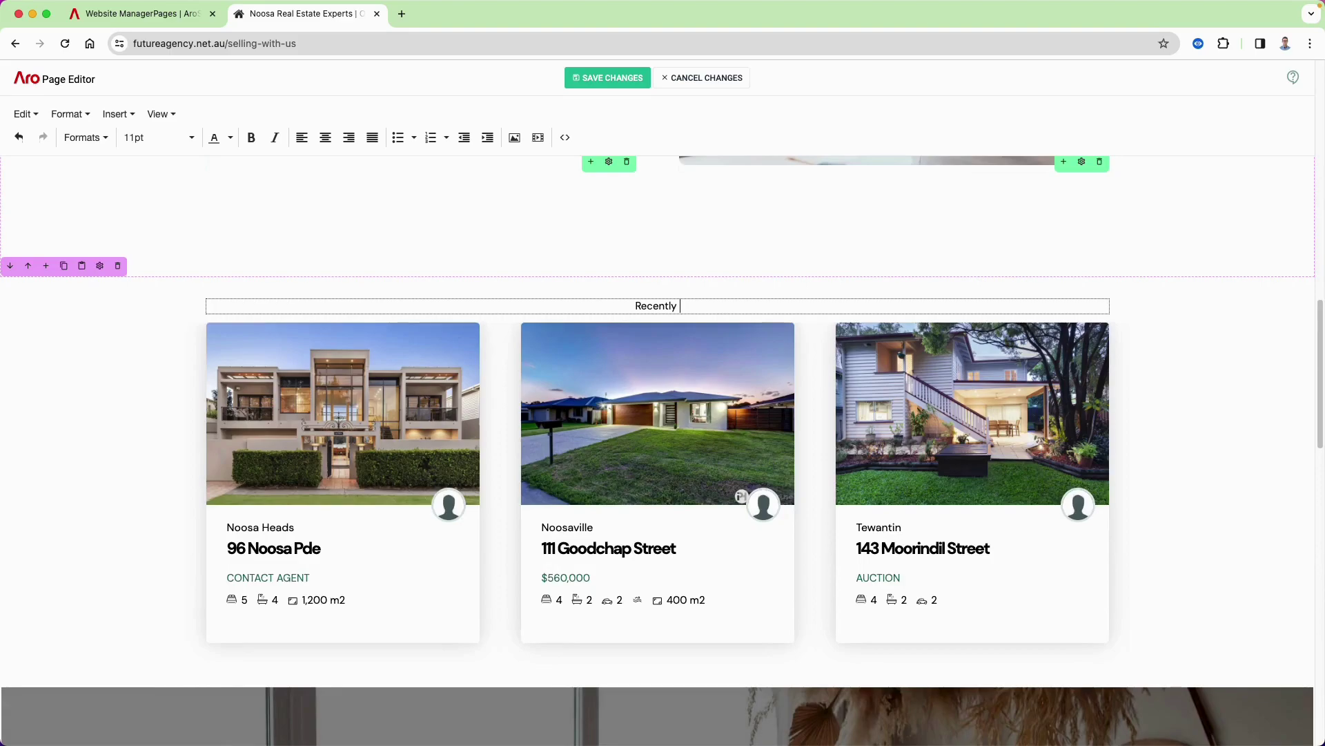
pyautogui.write(' listed in Noosa & surrounds')
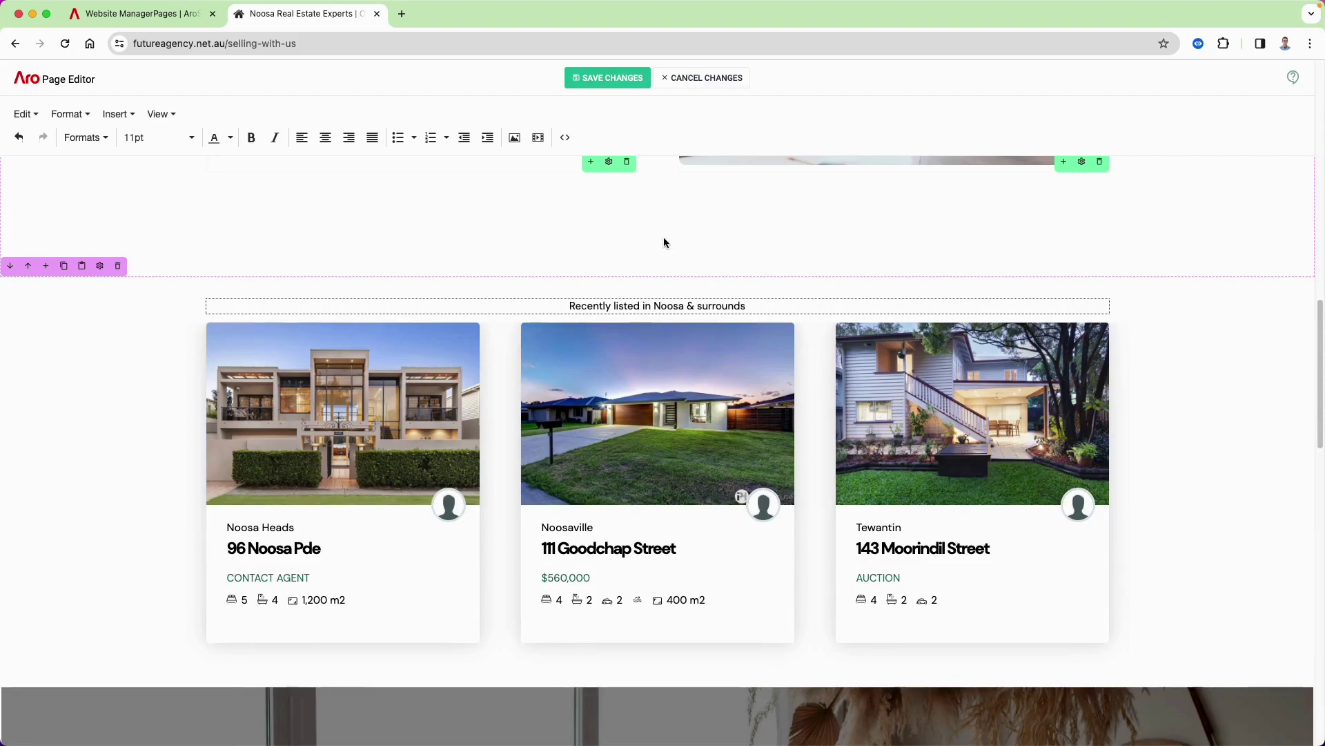
# Step: Format the "Recently listed in Noosa & surrounds" line as Heading 3 and add an empty line below it
pyautogui.tripleClick(638, 304)
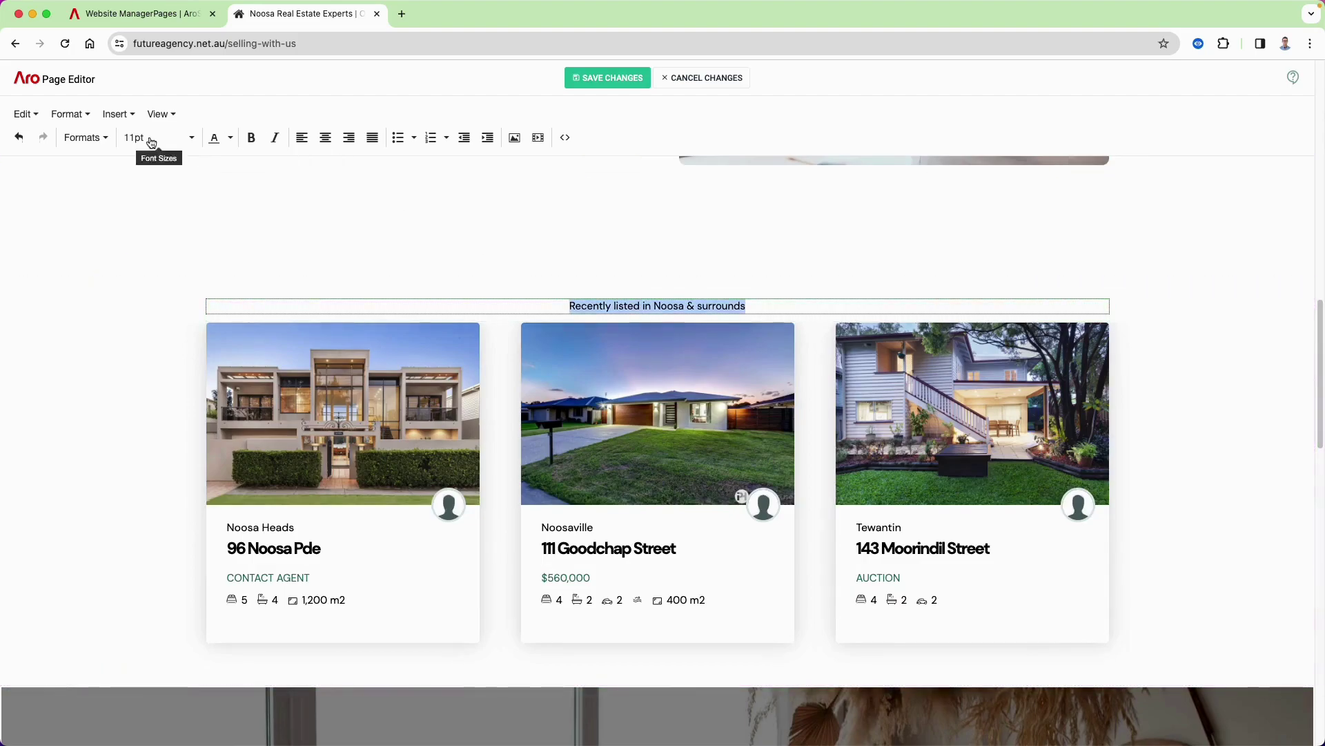
pyautogui.click(66, 114)
pyautogui.moveTo(89, 273)
pyautogui.moveTo(258, 279)
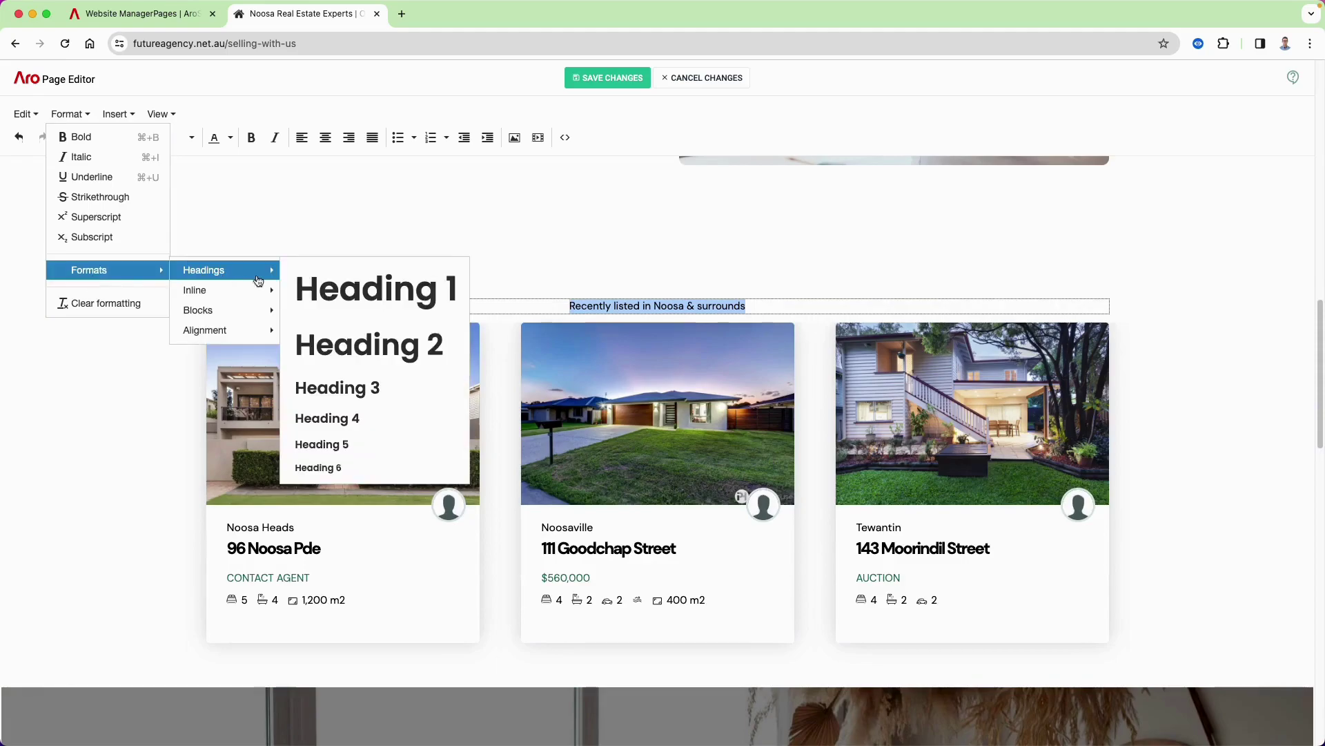
pyautogui.click(337, 387)
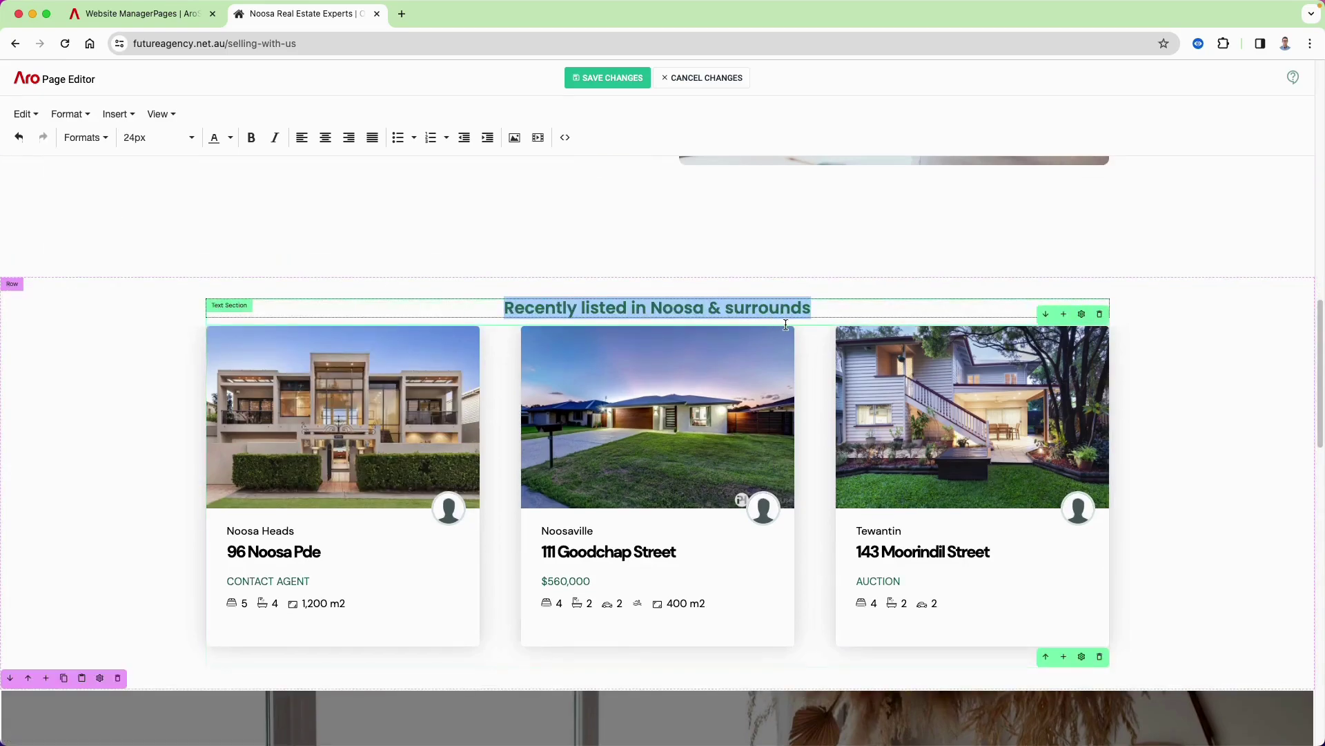
pyautogui.click(894, 311)
pyautogui.press('Return')
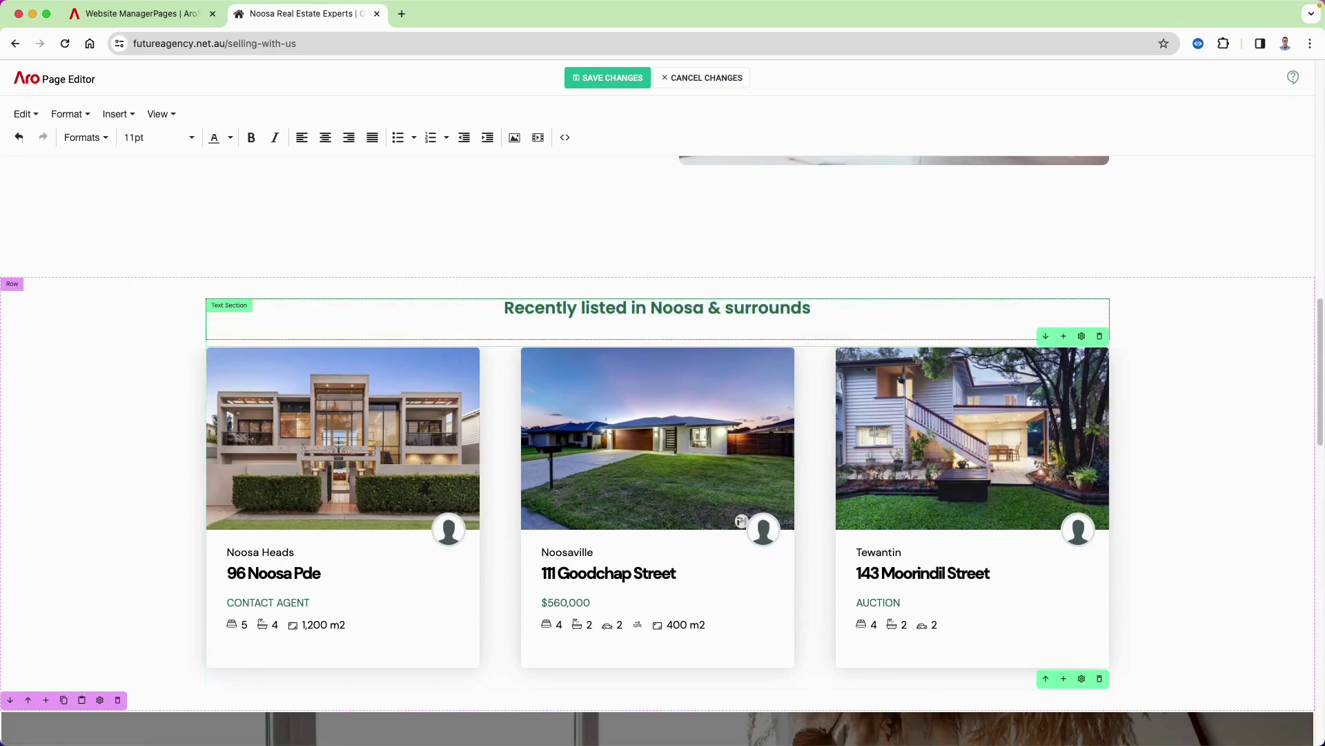
pyautogui.click(1238, 410)
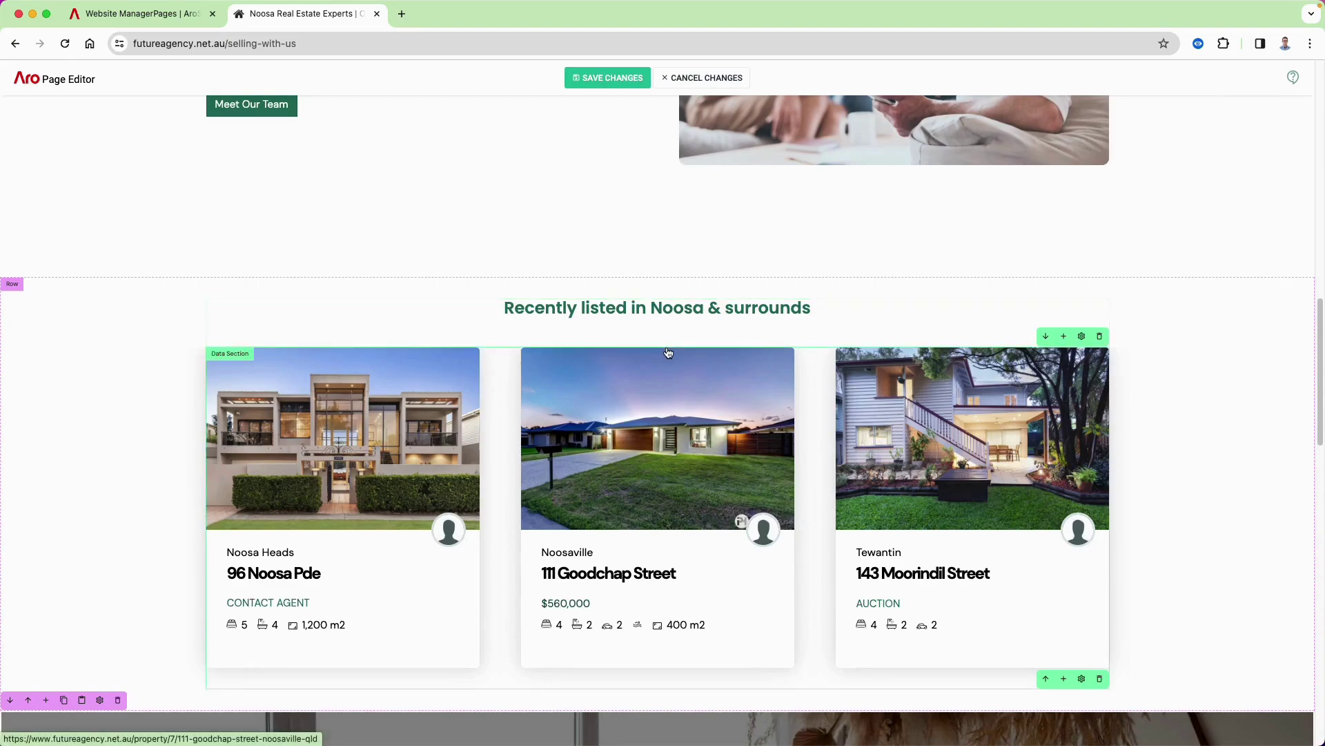
# Step: Browse back and forth through the property cards in the new listing slider
pyautogui.hscroll(10, 877, 502)
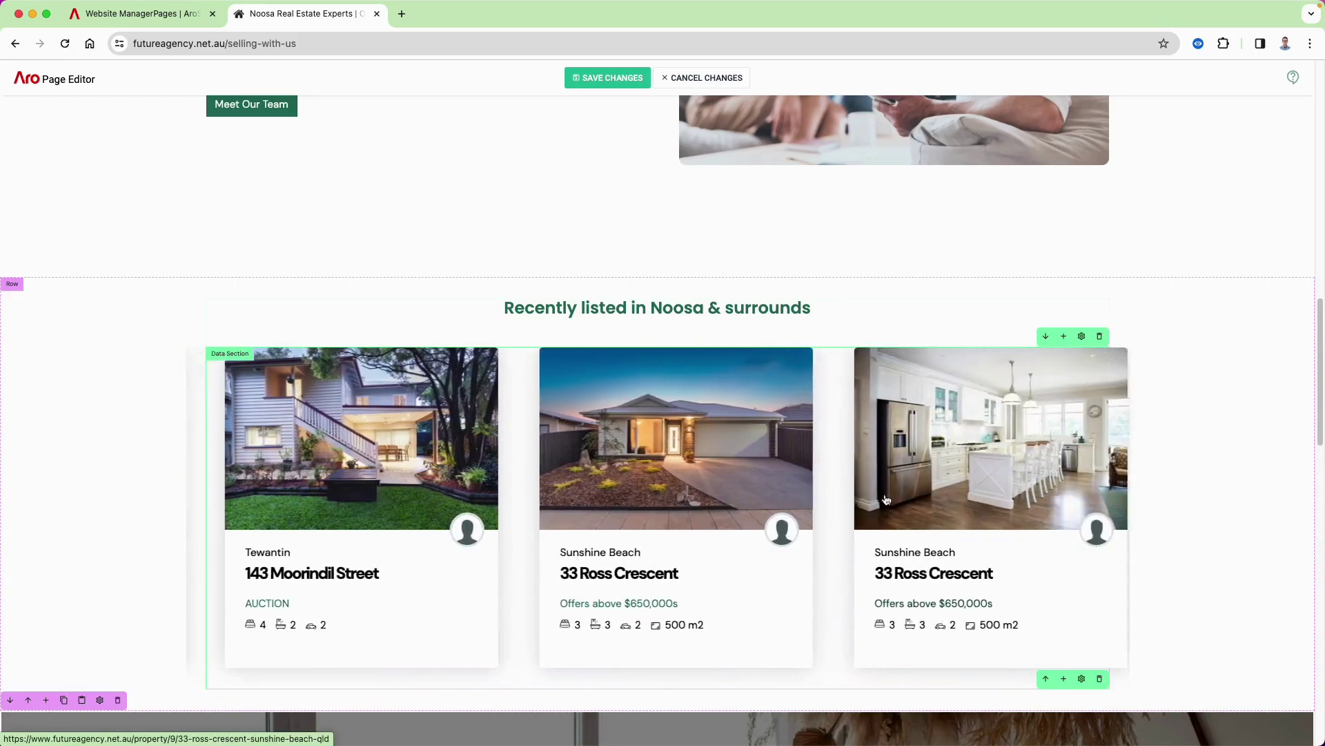
pyautogui.hscroll(-10, 724, 510)
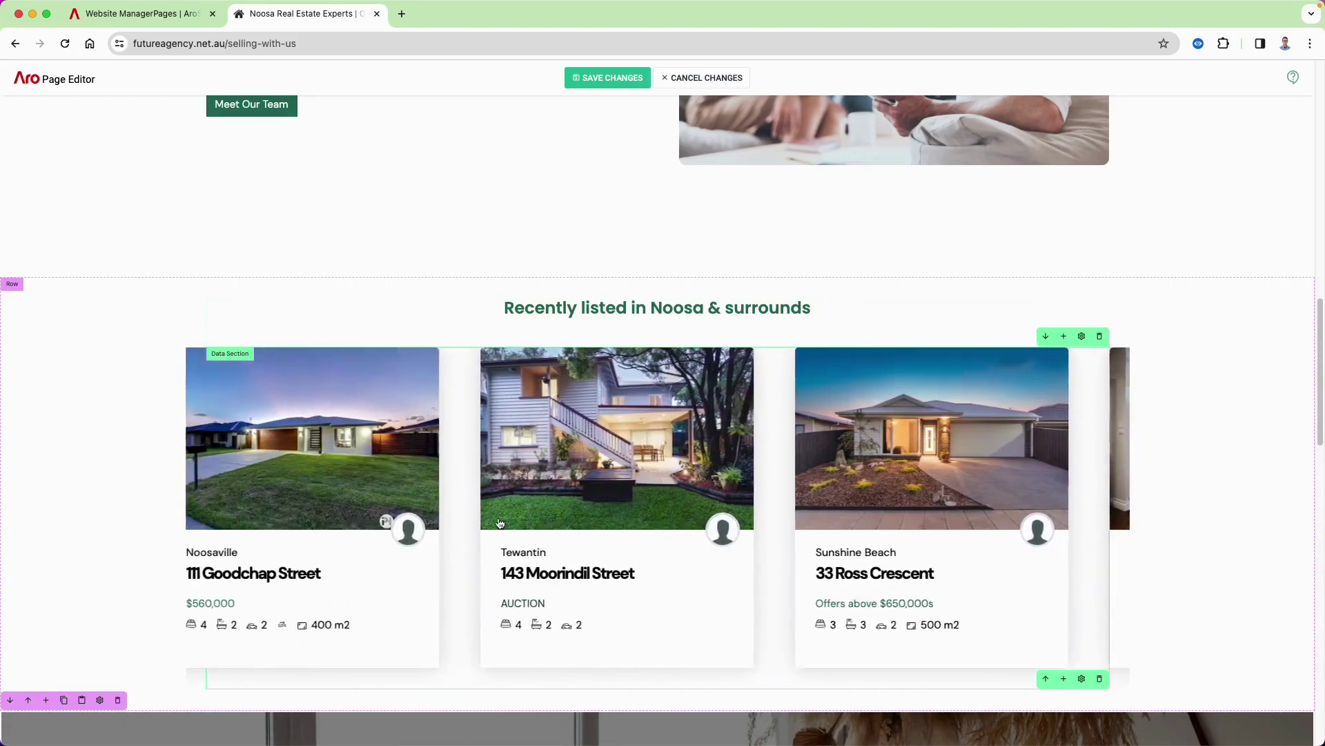
pyautogui.click(801, 527)
pyautogui.click(816, 397)
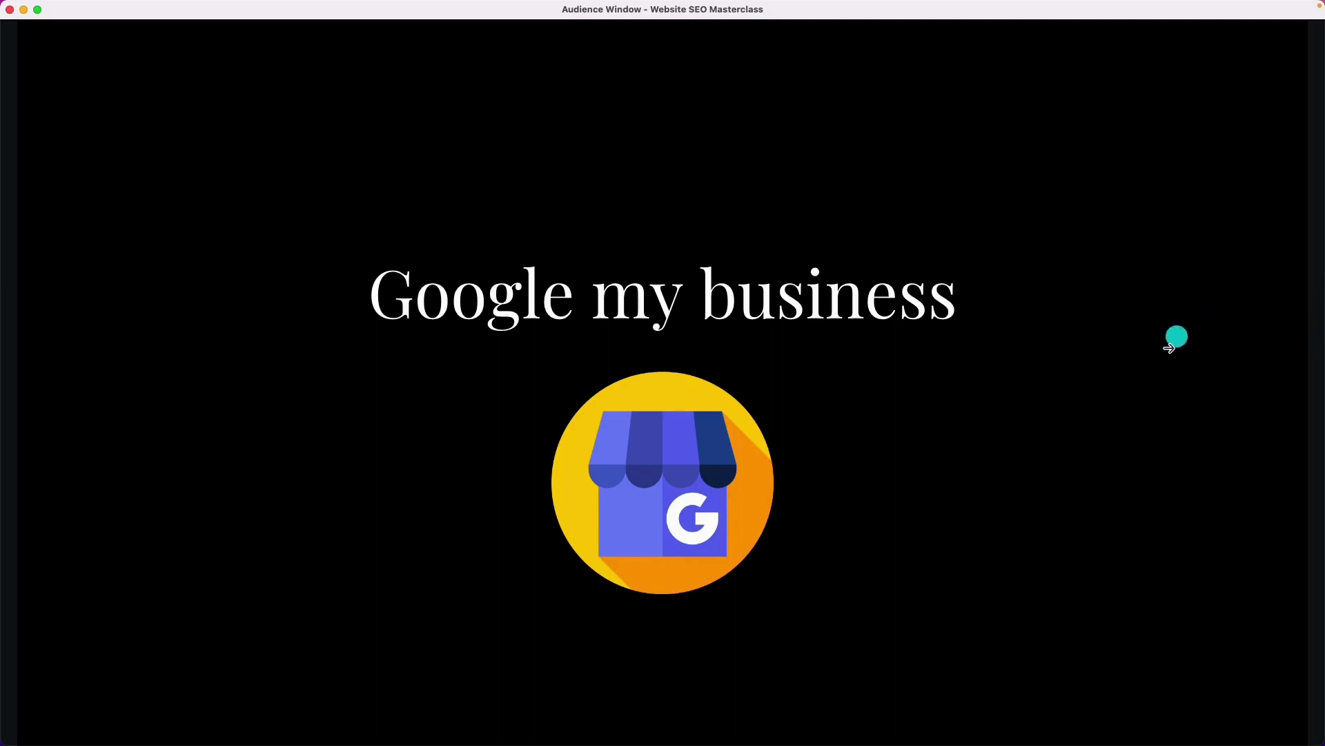
pyautogui.click(1168, 351)
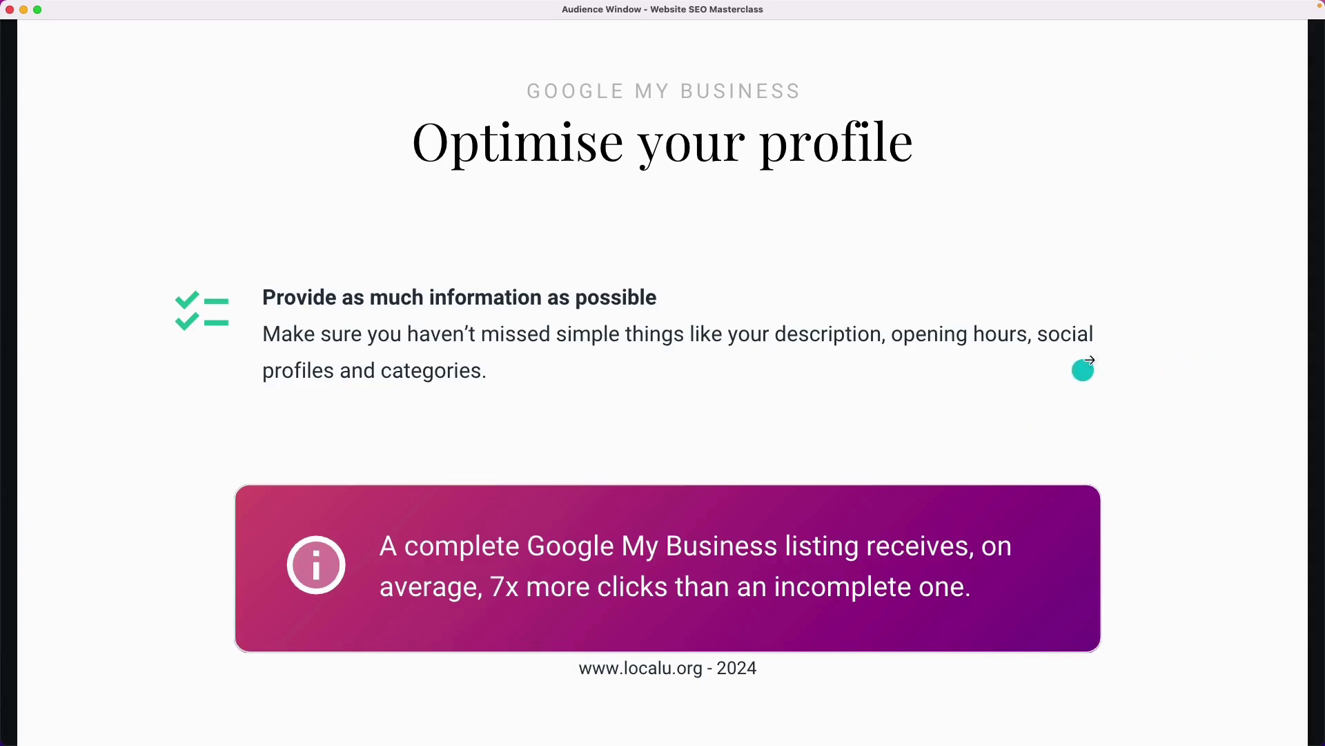
pyautogui.click(1198, 355)
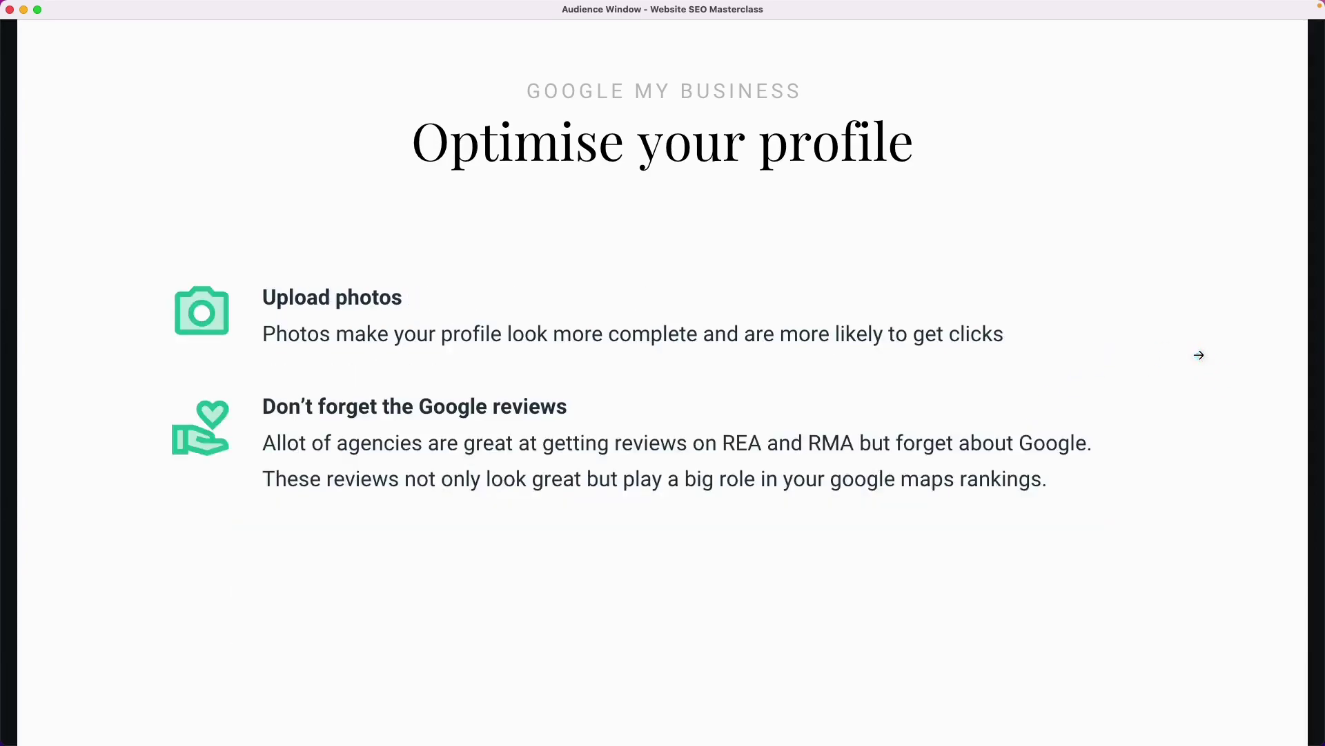
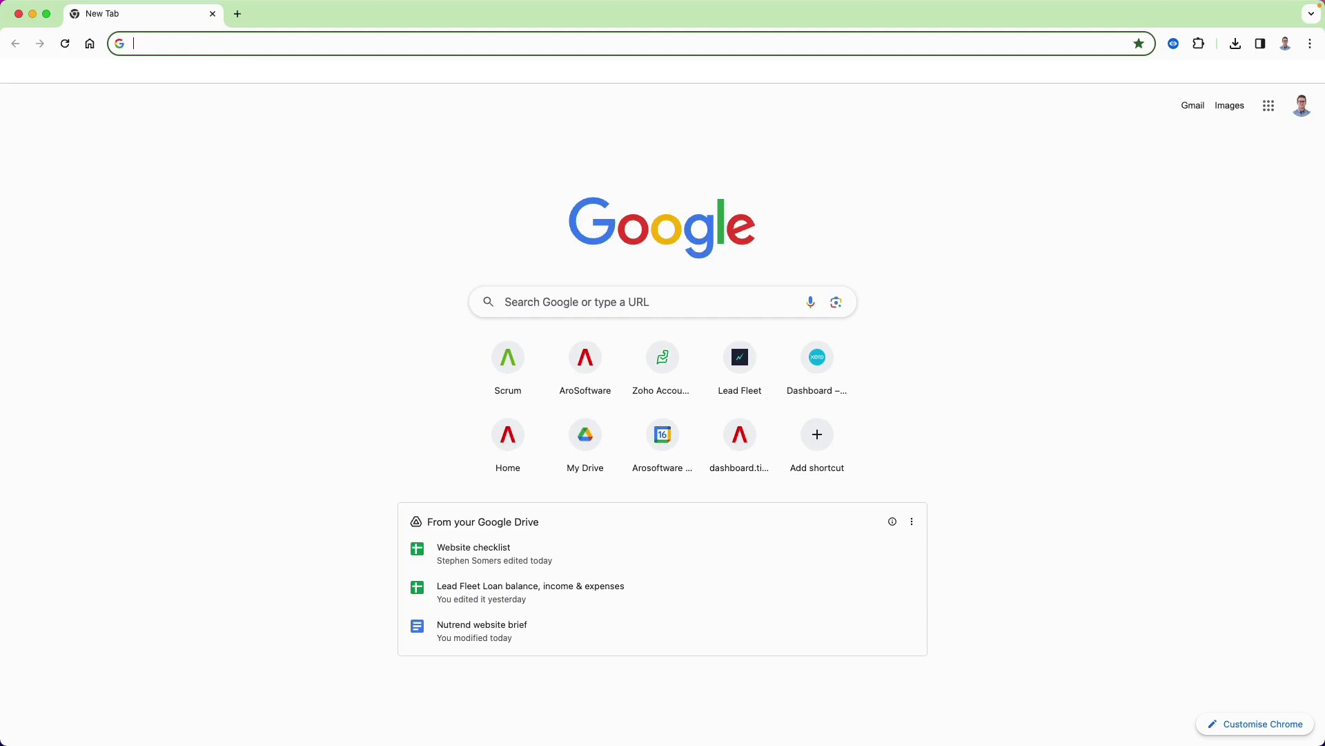
# Step: Search Google for "search console", open the Google Search Console Tools result and start Search Console
pyautogui.click(398, 42)
pyautogui.write('search')
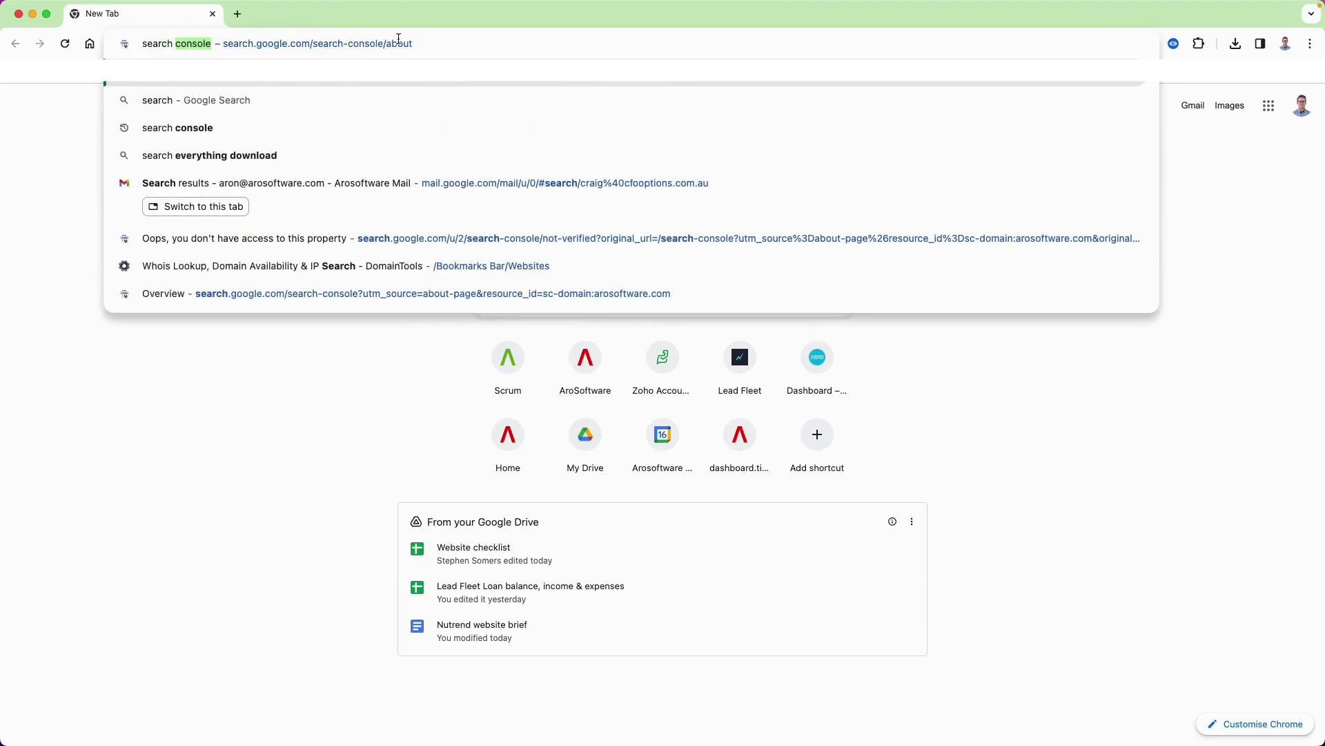
pyautogui.press('Down')
pyautogui.press('Down')
pyautogui.press('Return')
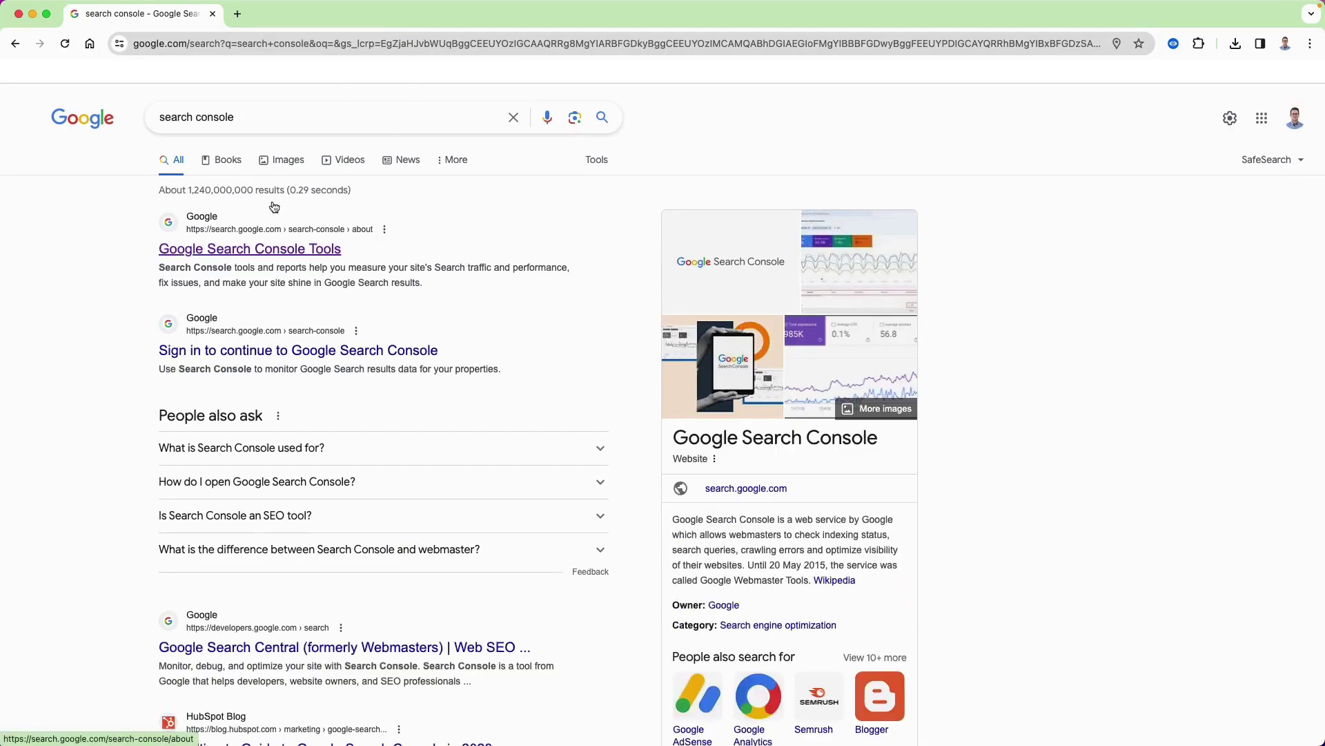
pyautogui.click(276, 250)
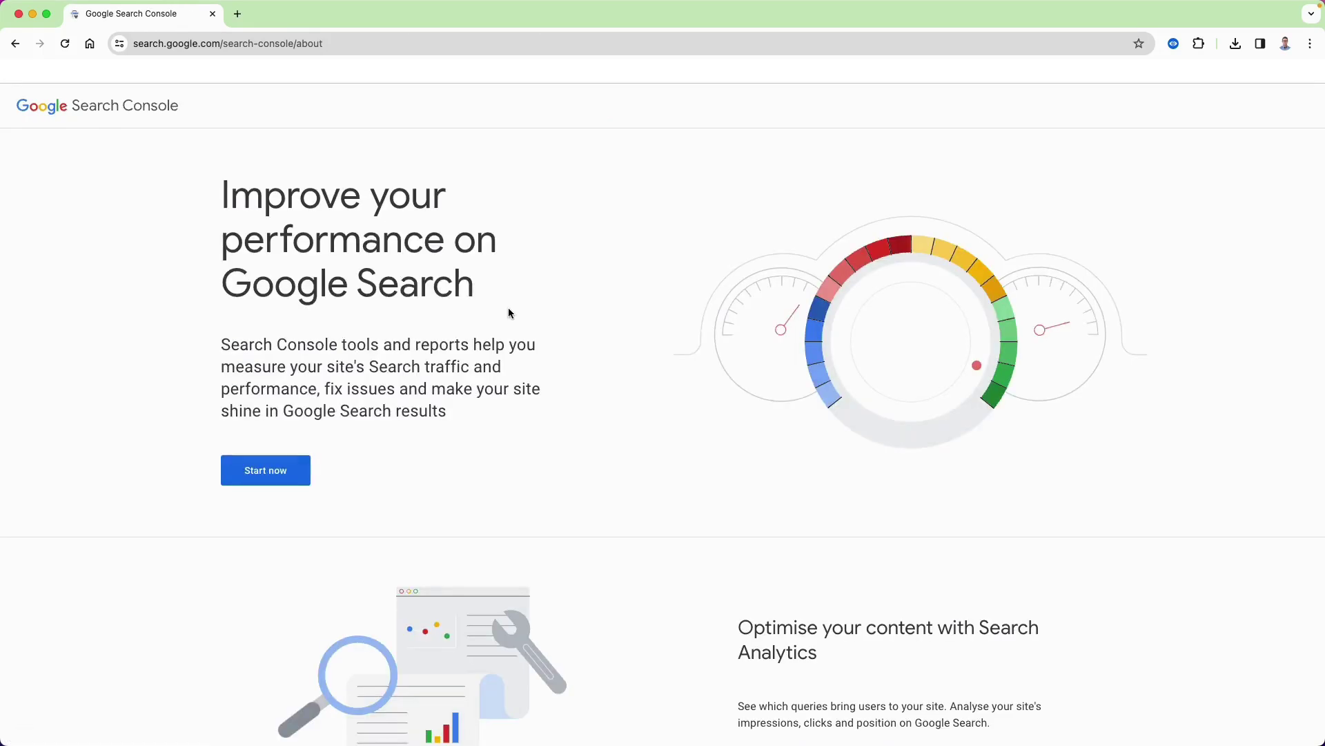
pyautogui.click(288, 482)
# Step: Open futureagency.net.au in a new browser tab and copy its web address
pyautogui.click(237, 14)
pyautogui.write('futureagency.net.au')
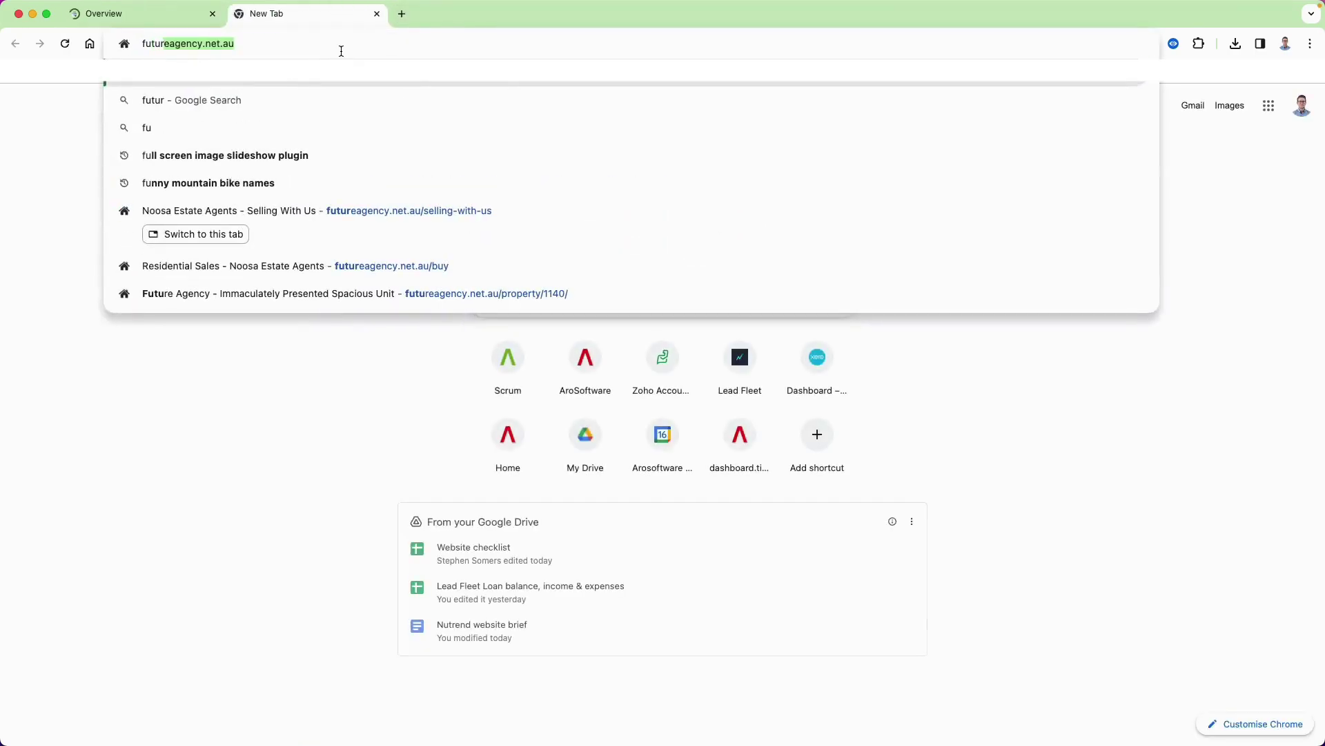
pyautogui.press('Return')
pyautogui.click(341, 51)
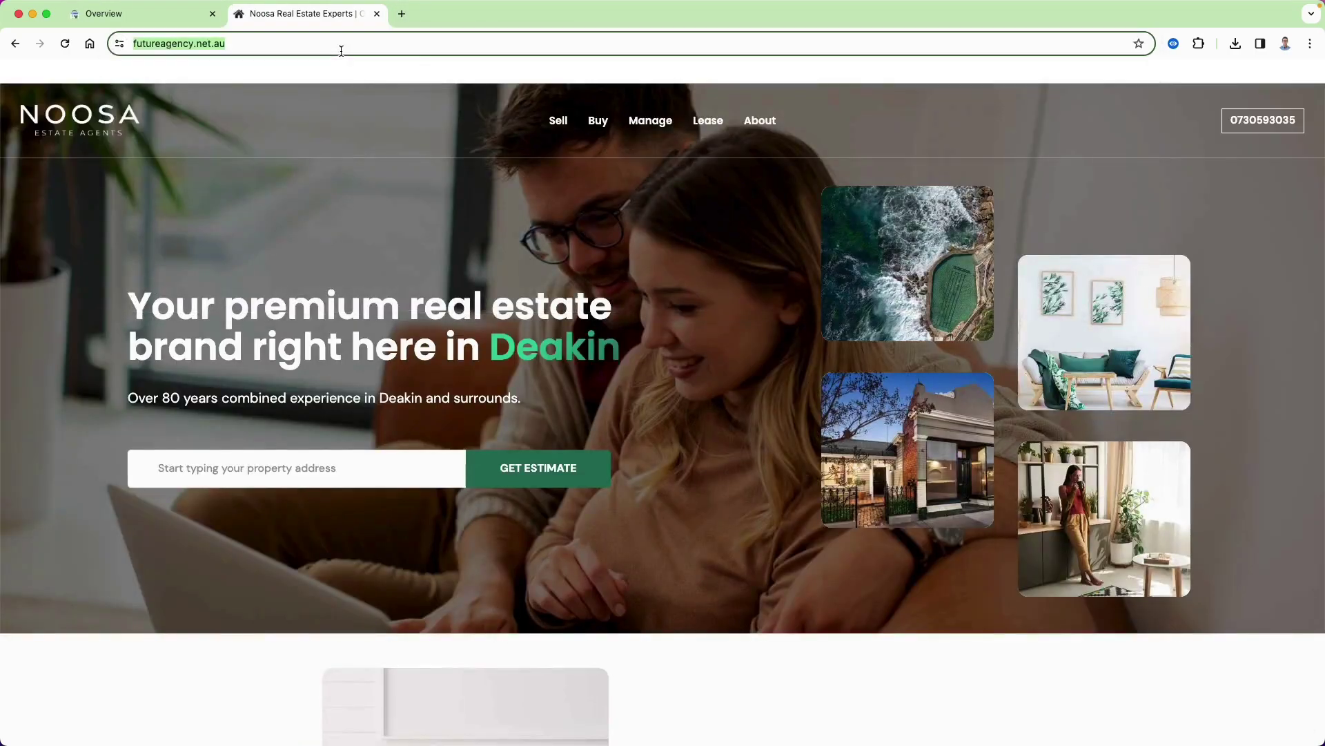
pyautogui.click(341, 50)
pyautogui.moveTo(317, 50); pyautogui.dragTo(190, 45)
pyautogui.press('super+c')
# Step: Add futureagency.net.au as a Domain property in Google Search Console and go to the new property
pyautogui.click(177, 16)
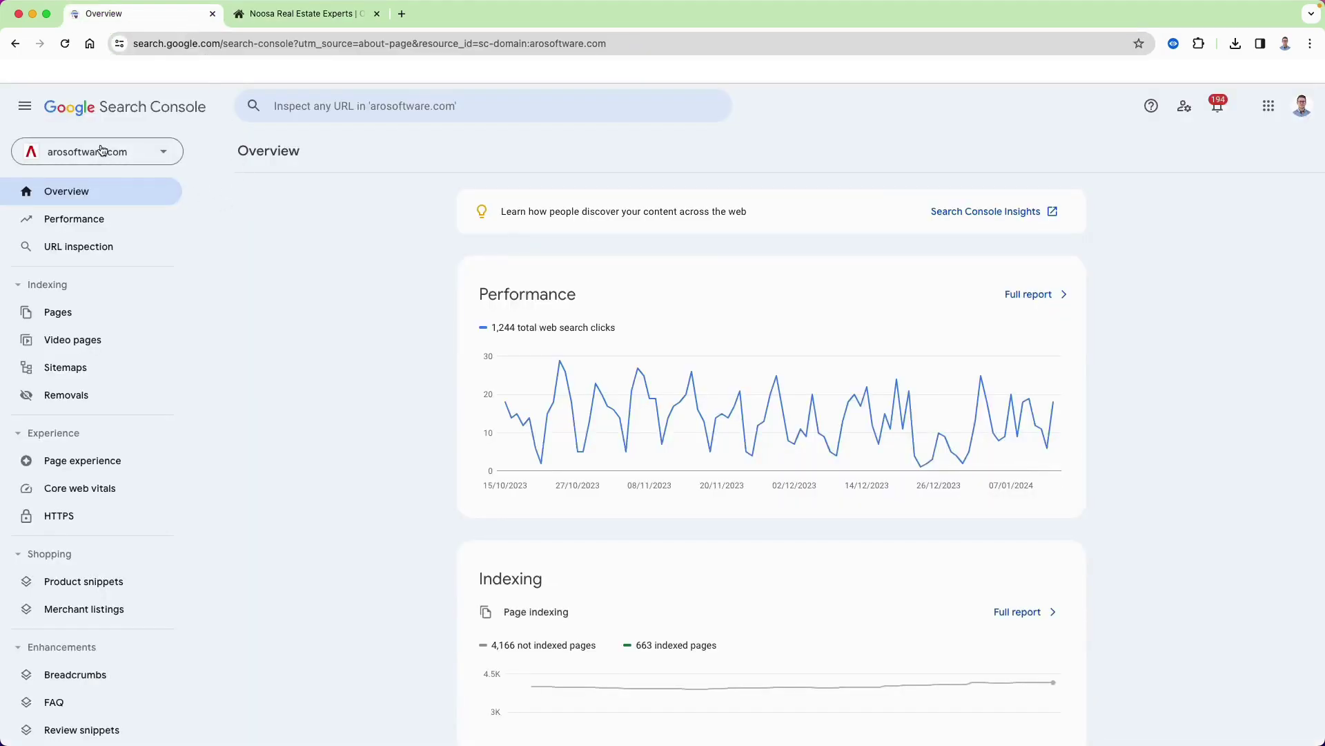
pyautogui.click(155, 151)
pyautogui.click(139, 508)
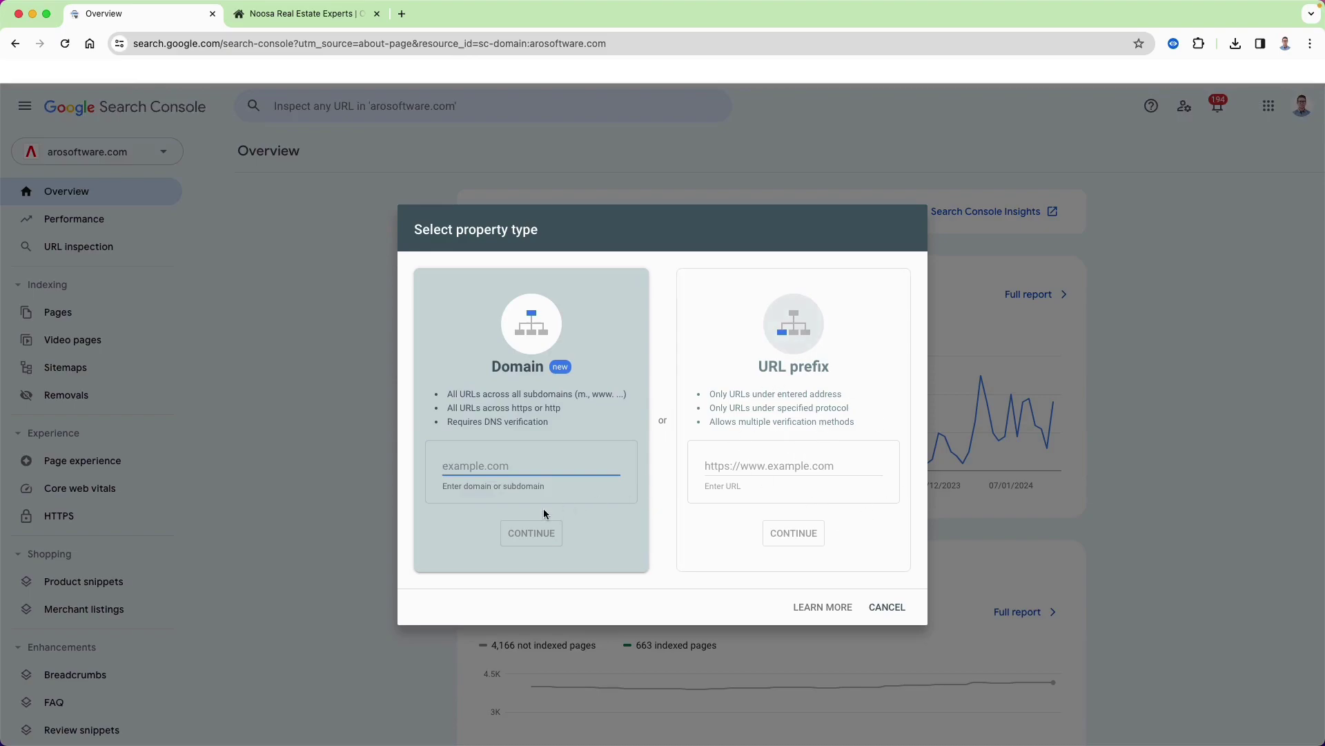
pyautogui.press('super+v')
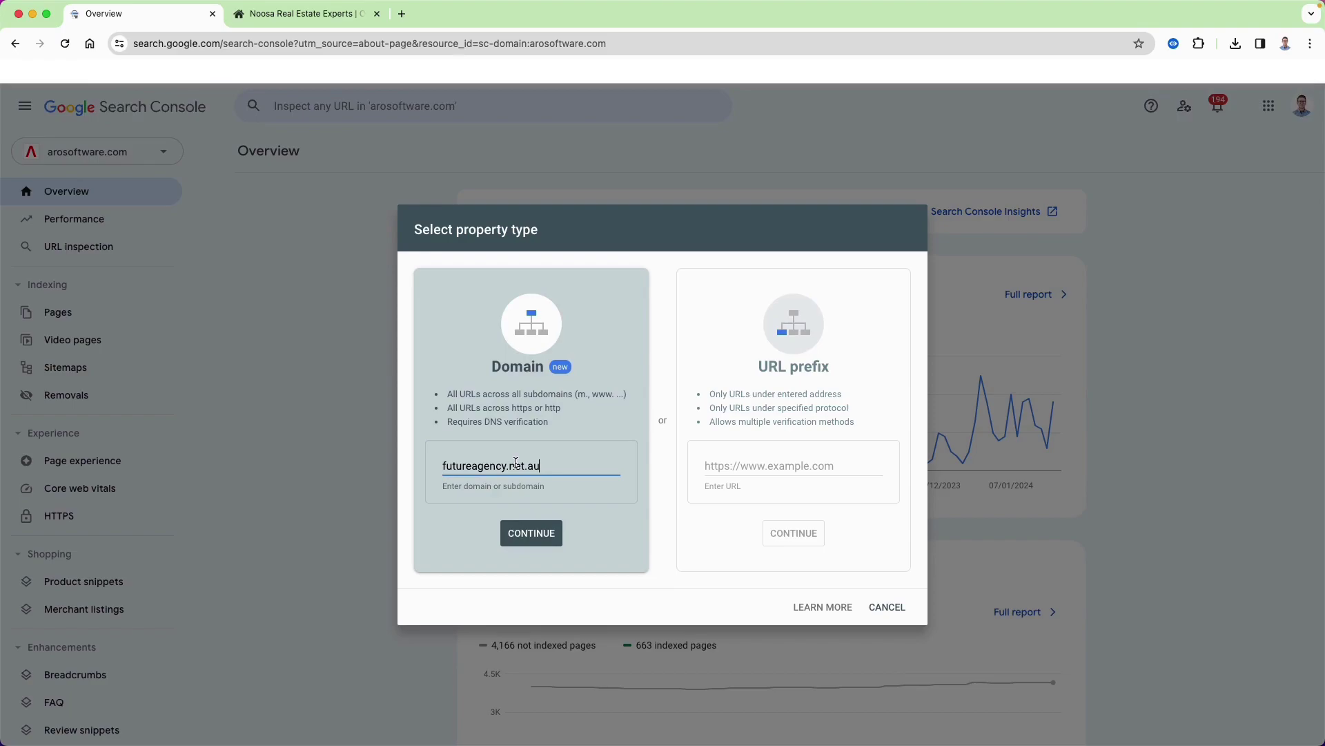
pyautogui.click(536, 535)
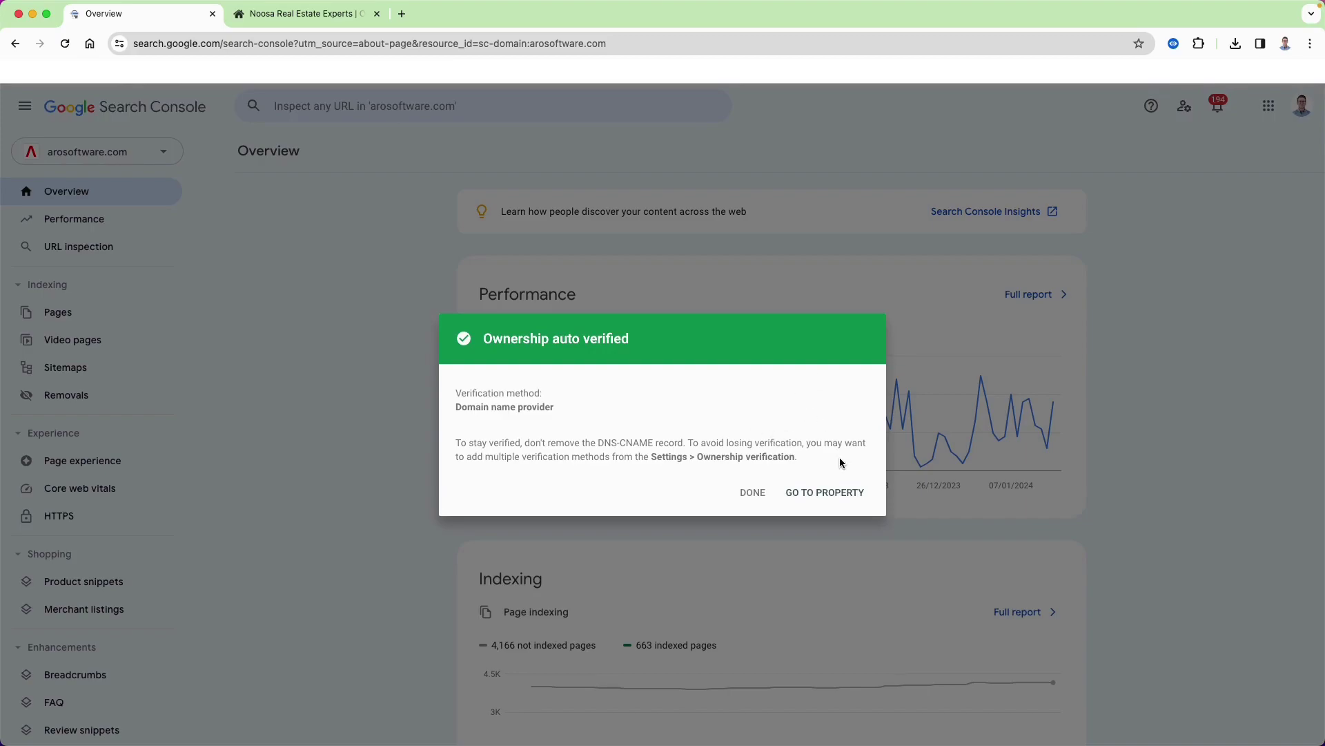
pyautogui.click(841, 500)
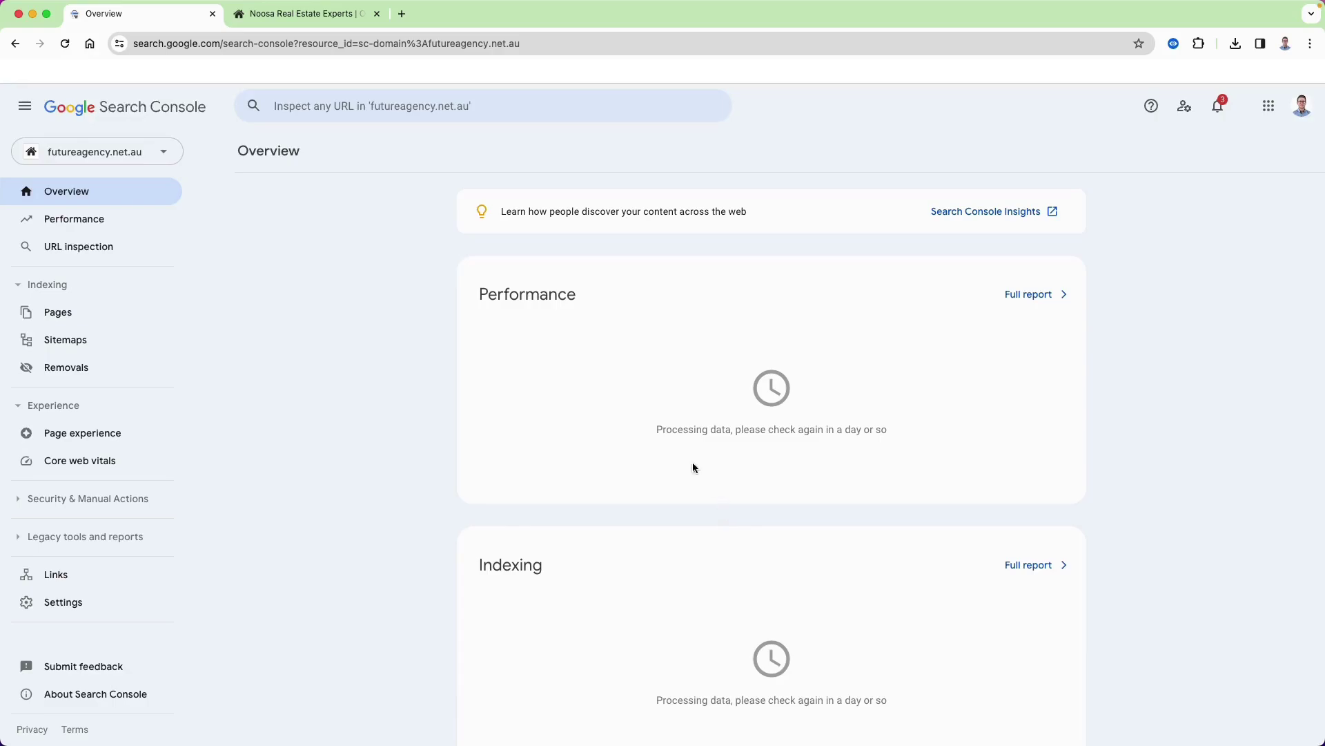
# Step: Open the Aro admin site arosales.admin.arosoftware.com in a new browser tab and go to its Website Manager
pyautogui.click(403, 14)
pyautogui.write('arosal')
pyautogui.press('Return')
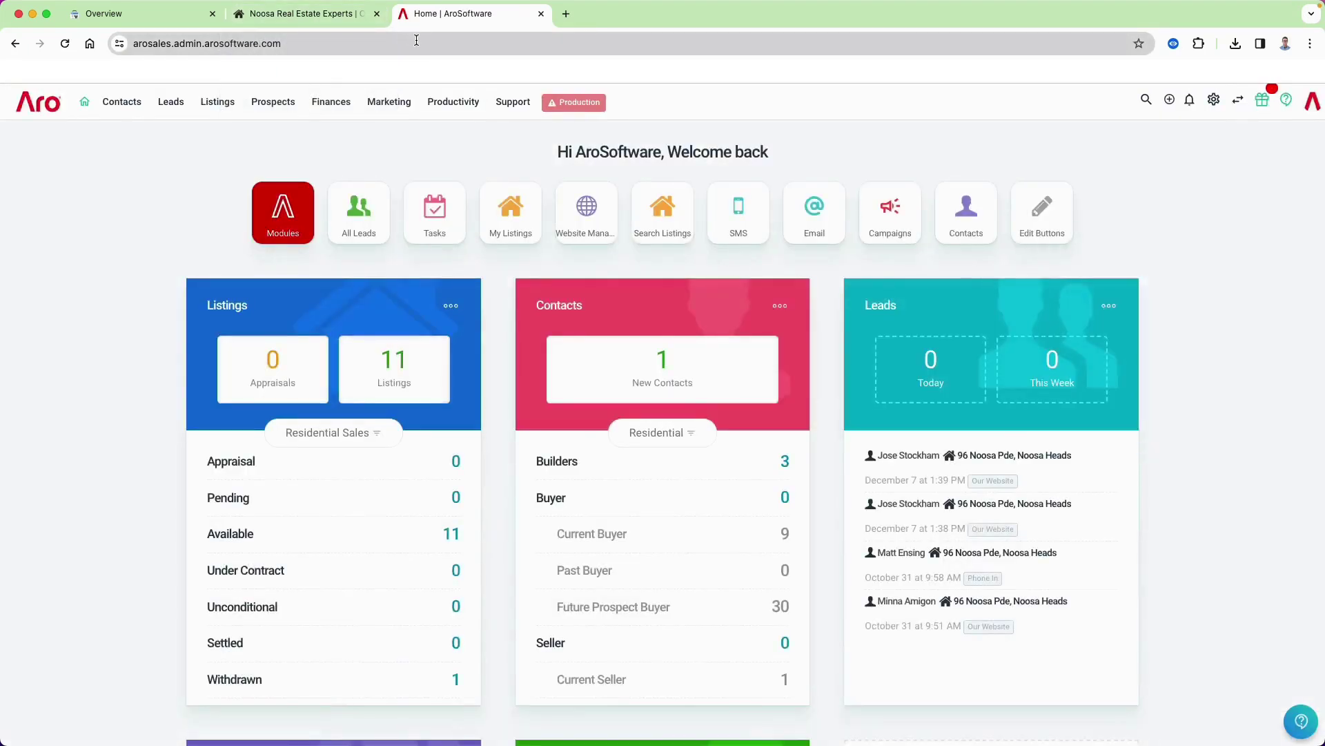
pyautogui.click(1215, 100)
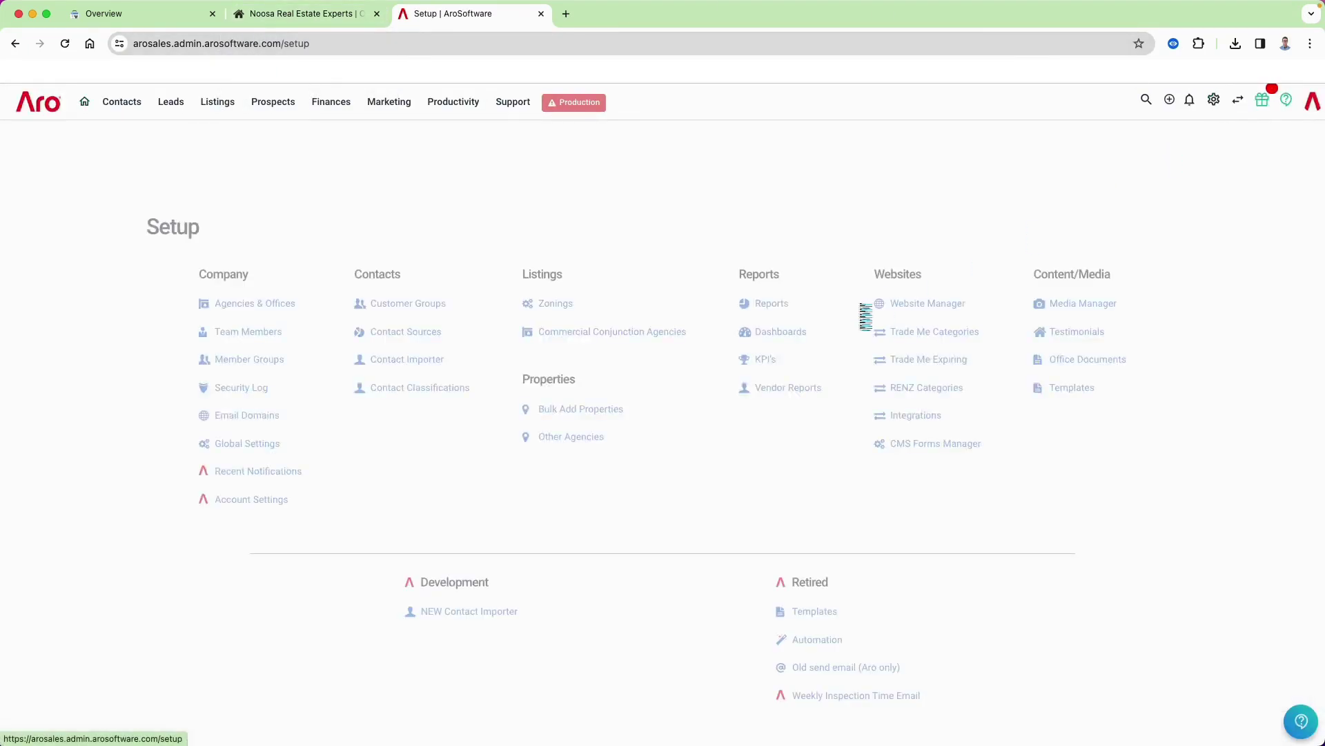
pyautogui.click(910, 303)
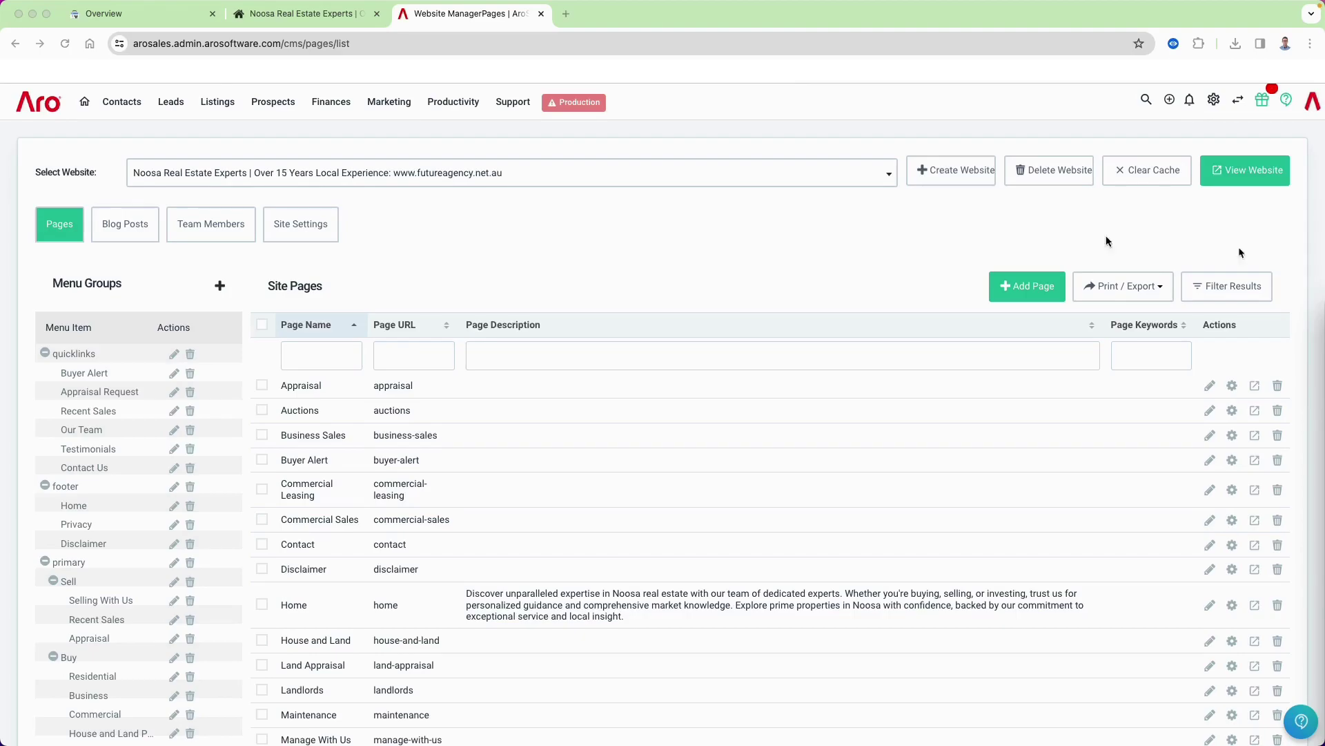
pyautogui.click(566, 13)
pyautogui.write('https://www.xml-sitemaps.com/')
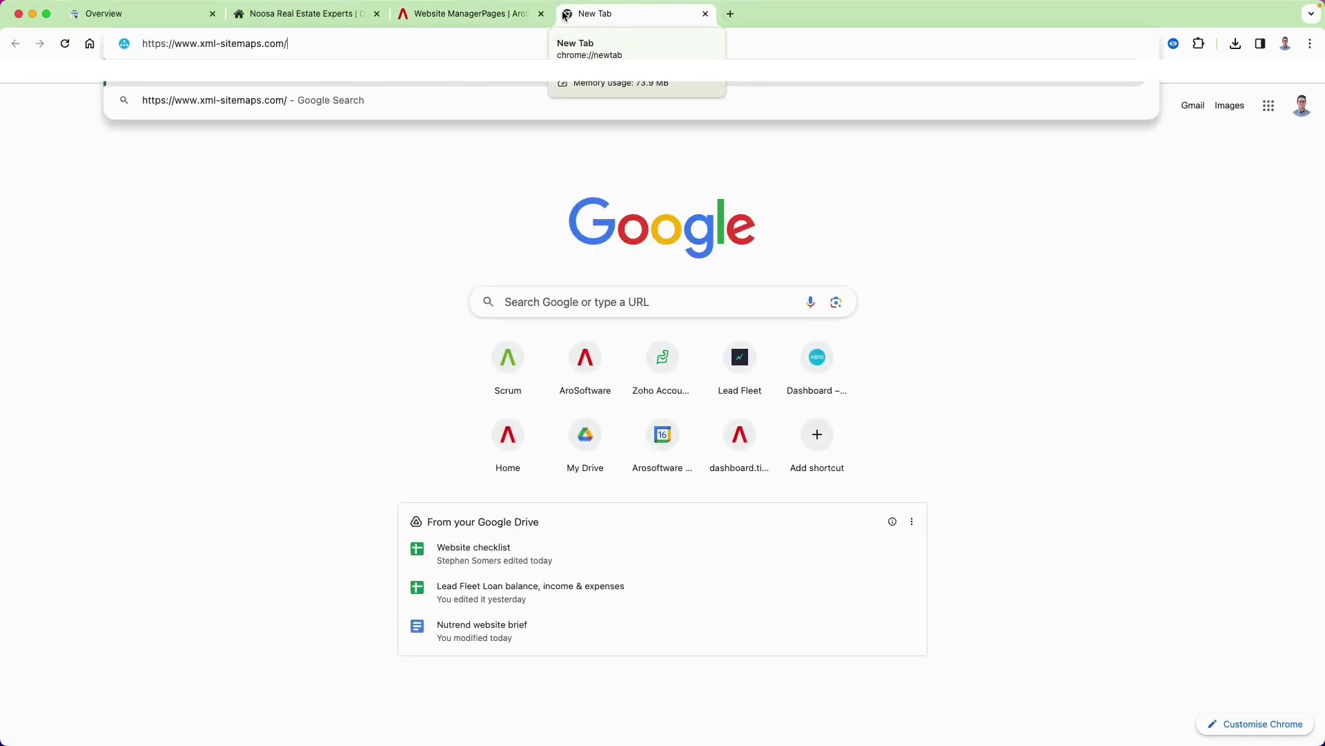
pyautogui.press('Return')
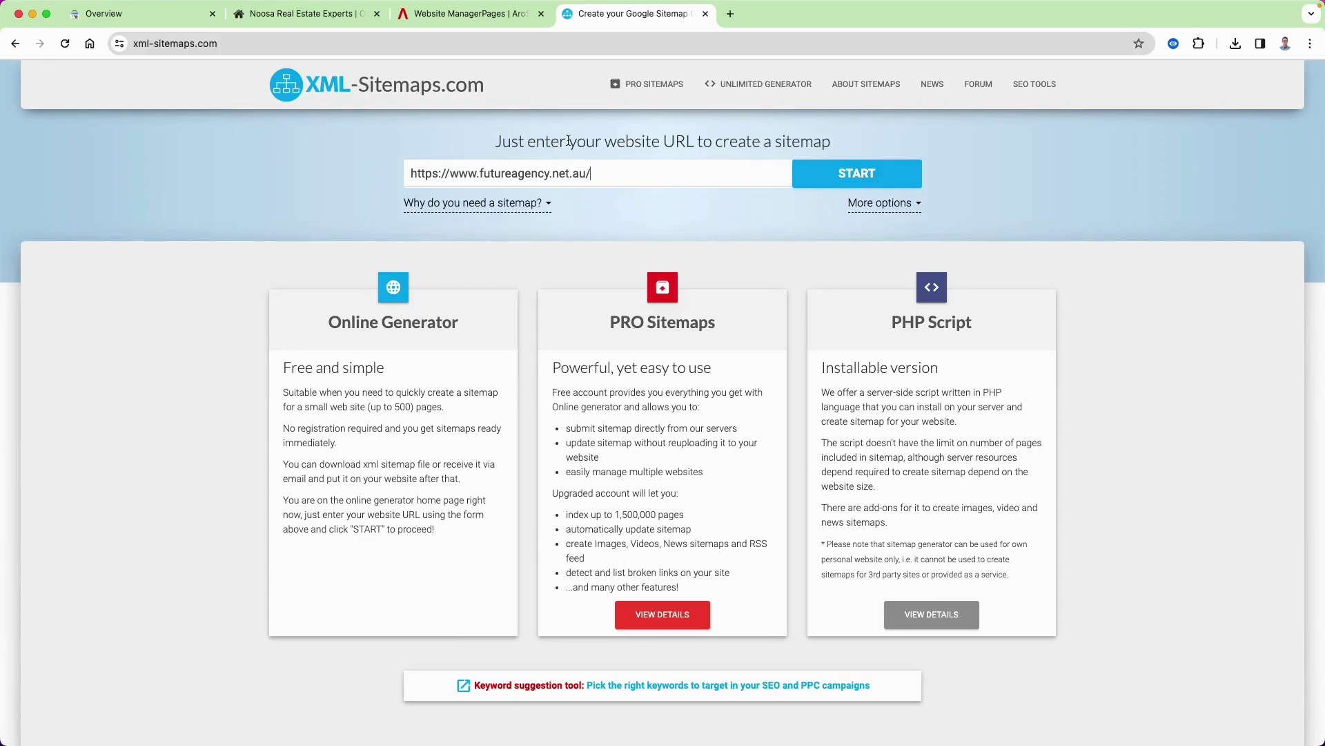
# Step: Switch back to Aro, upload the XML sitemap file in the futureagency.net.au site settings and save the changes
pyautogui.click(480, 15)
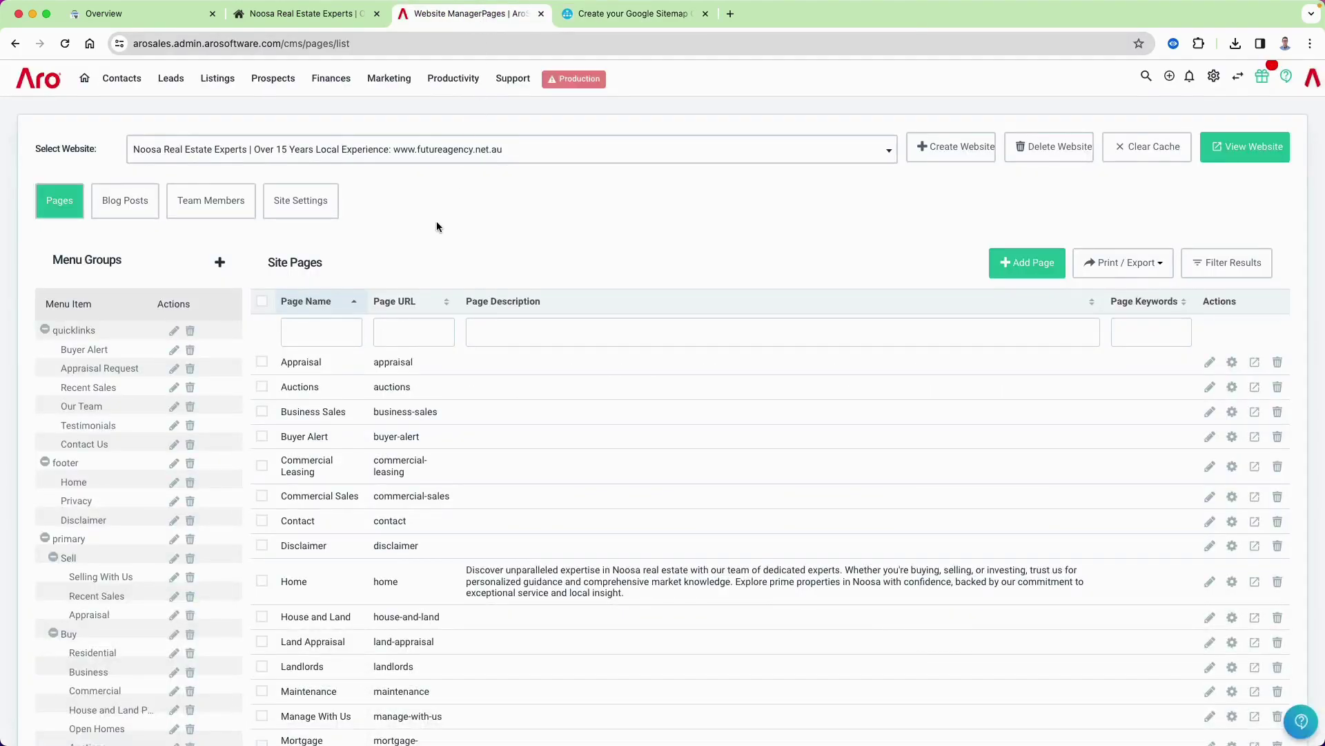
pyautogui.click(312, 209)
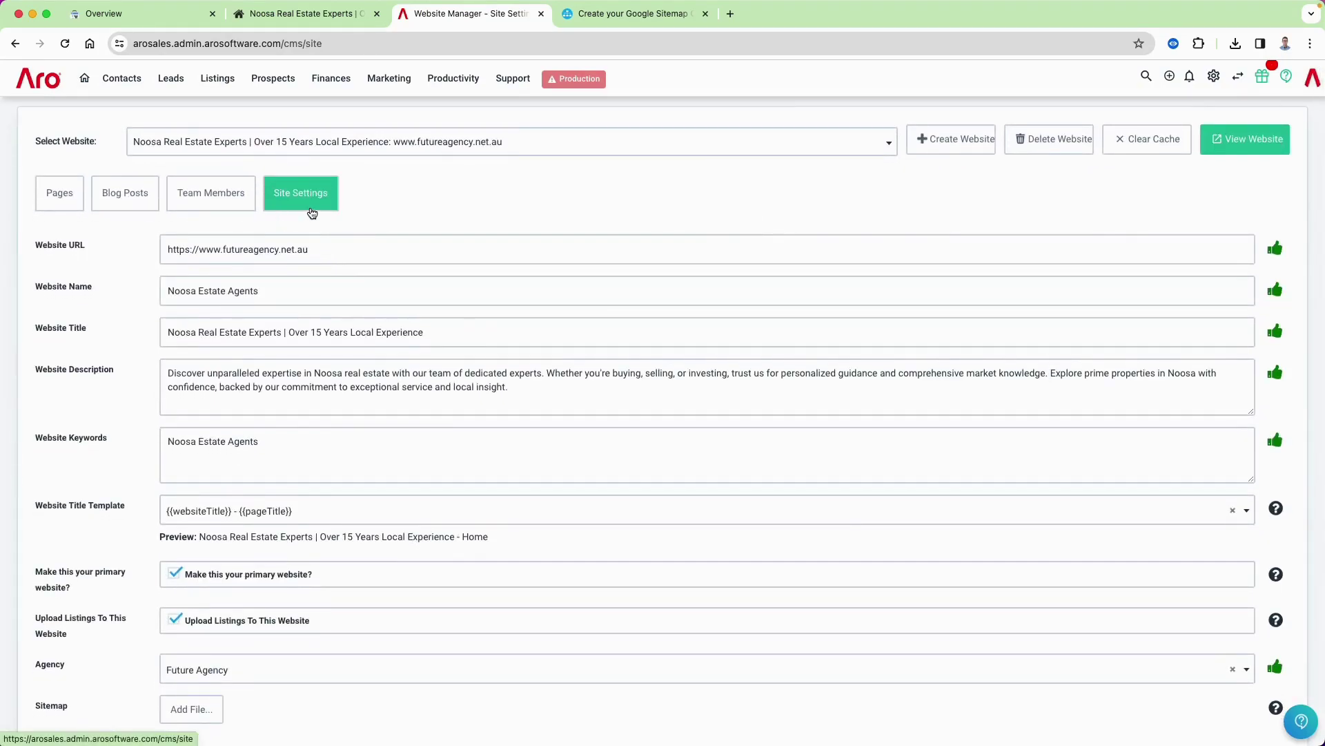
pyautogui.scroll(-3, 312, 211)
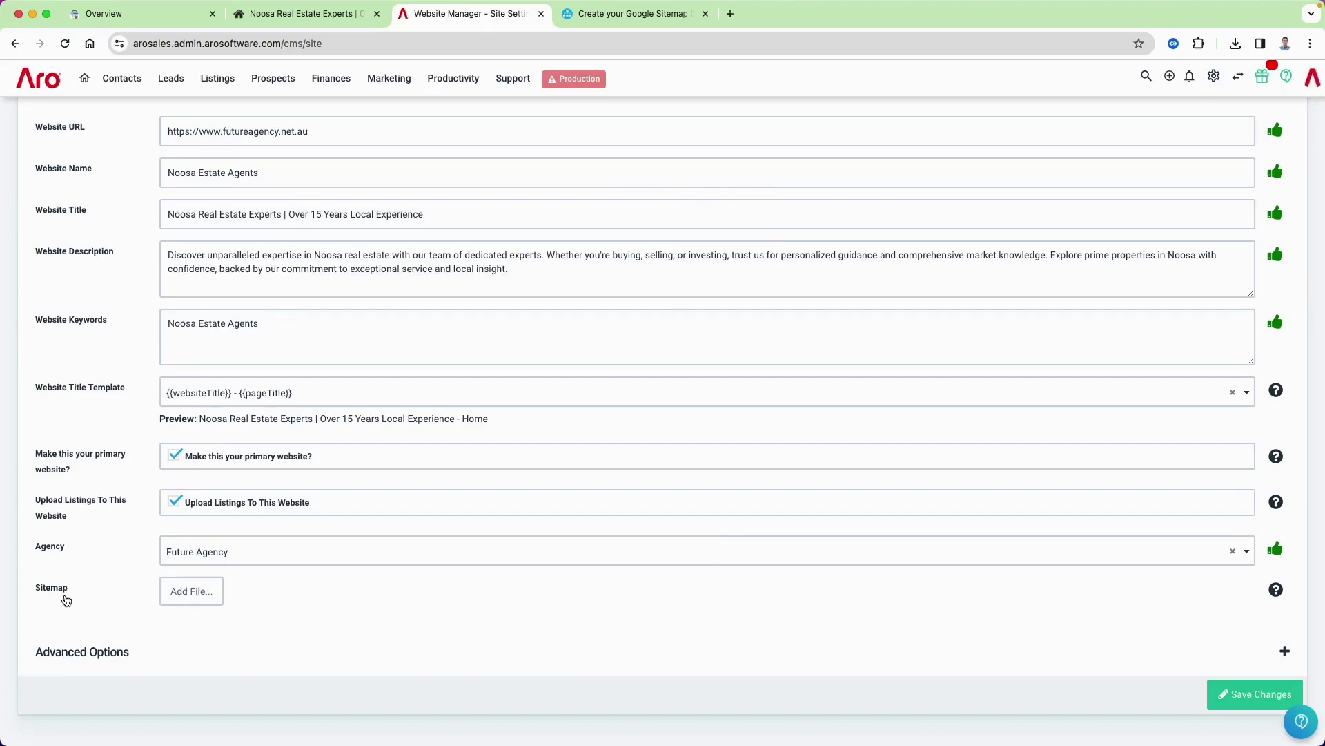
pyautogui.click(201, 594)
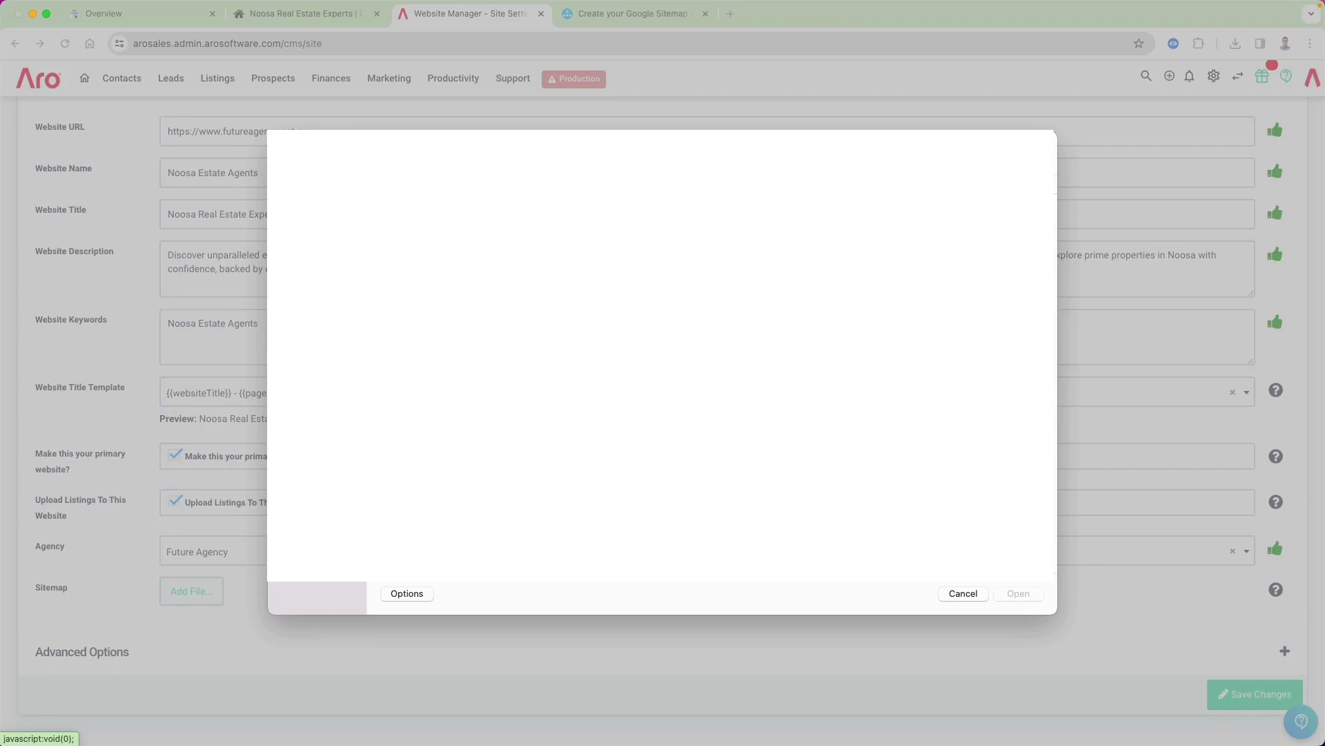
pyautogui.doubleClick(470, 593)
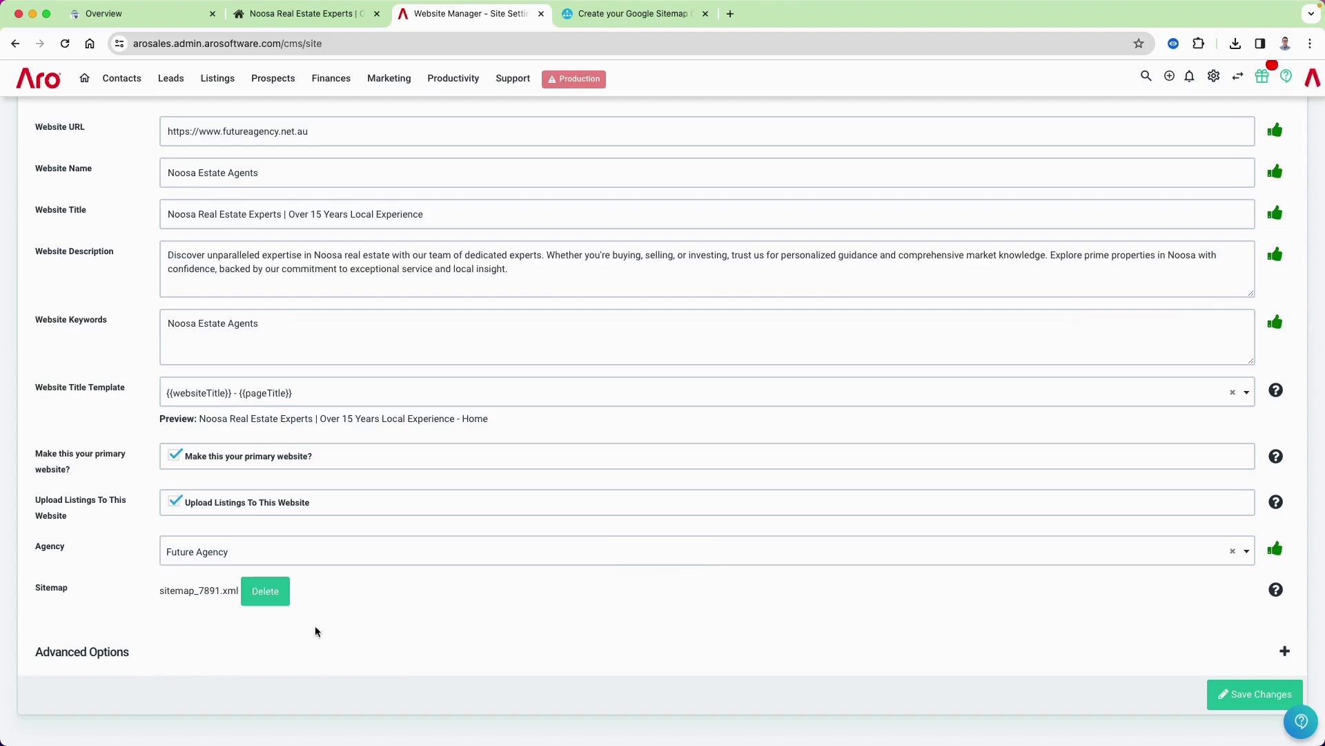
pyautogui.click(1242, 693)
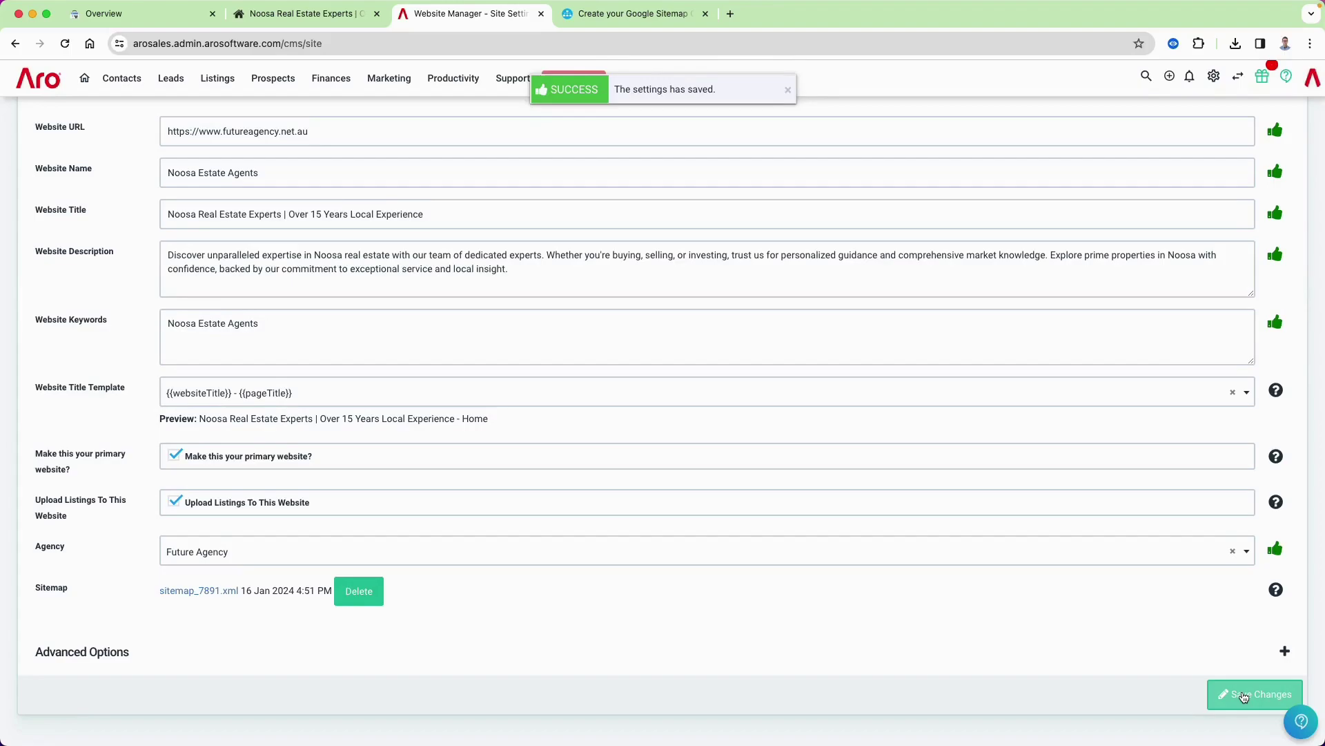
pyautogui.scroll(2, 941, 606)
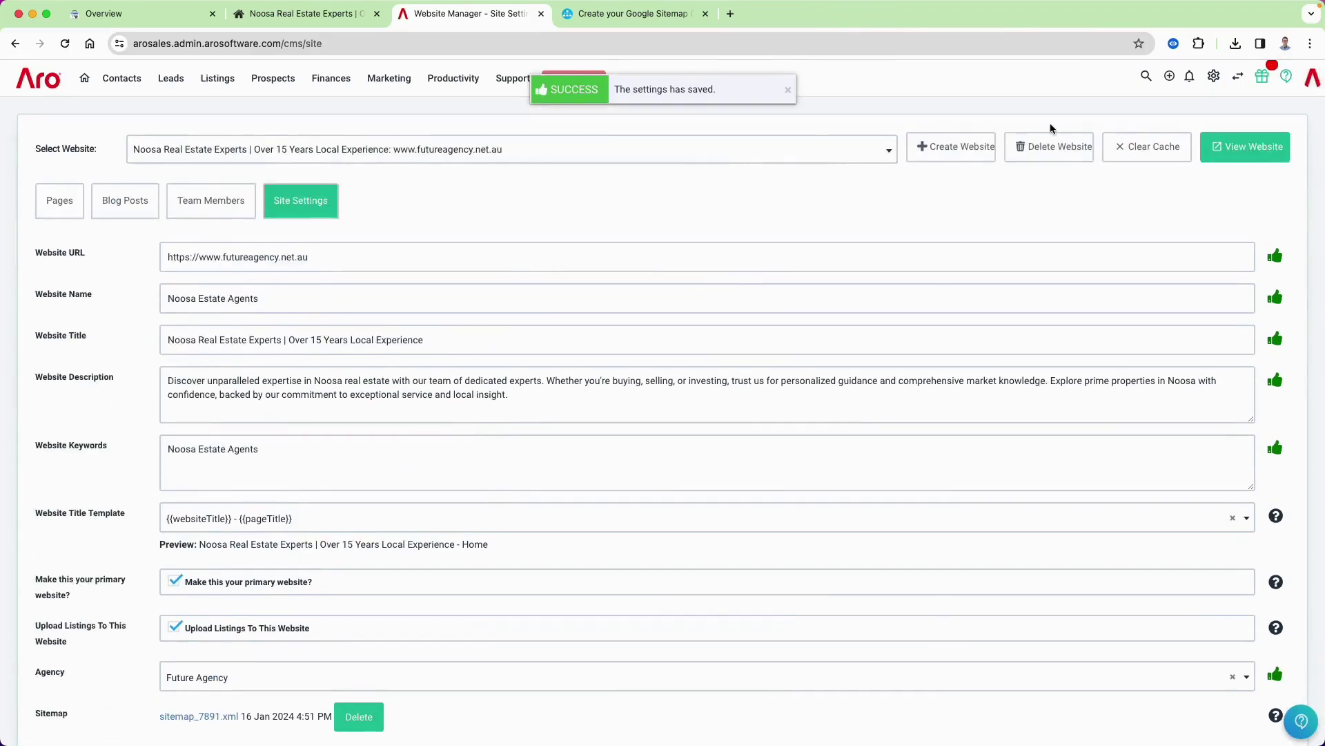